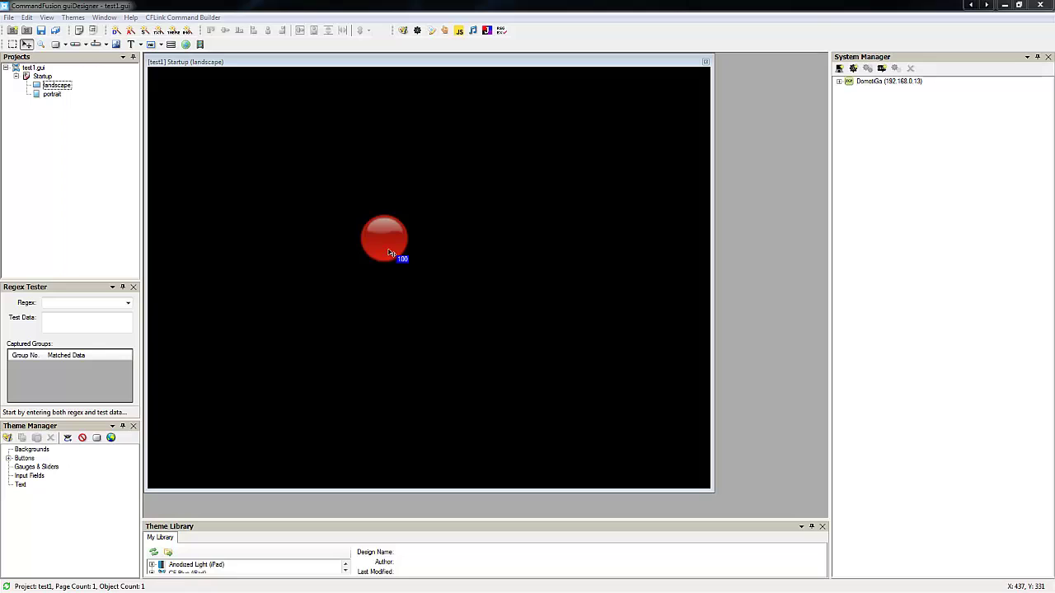
- Open the DomotiGa system's properties and set End Of Message to \x03
{"action": "right_click", "coordinate": [862, 82]}
{"action": "left_click", "coordinate": [891, 89]}
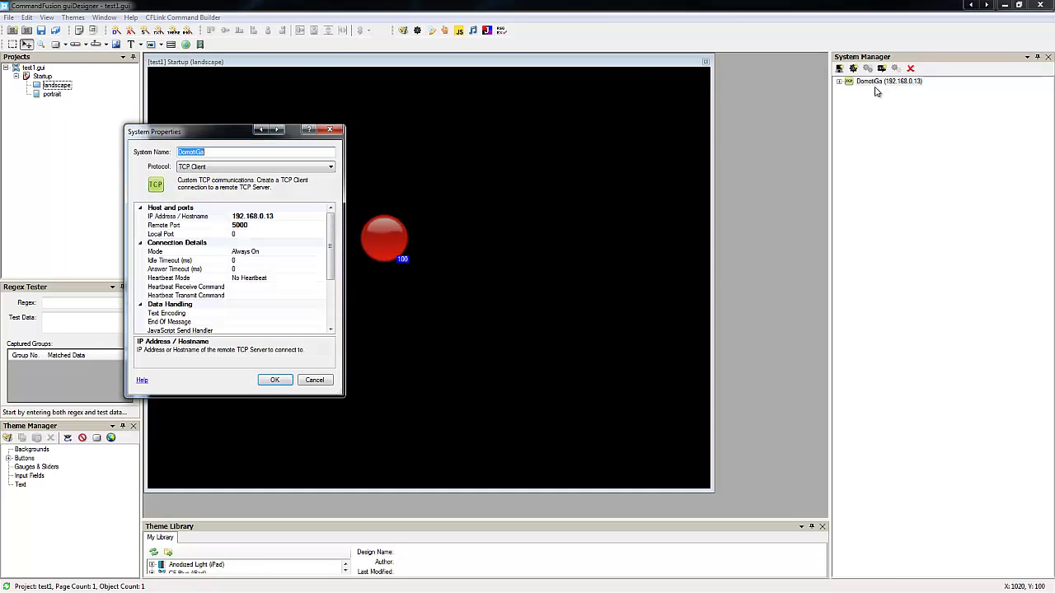
{"action": "left_click", "coordinate": [288, 216]}
{"action": "left_click_drag", "start_coordinate": [288, 216], "coordinate": [252, 234]}
{"action": "left_click", "coordinate": [251, 225]}
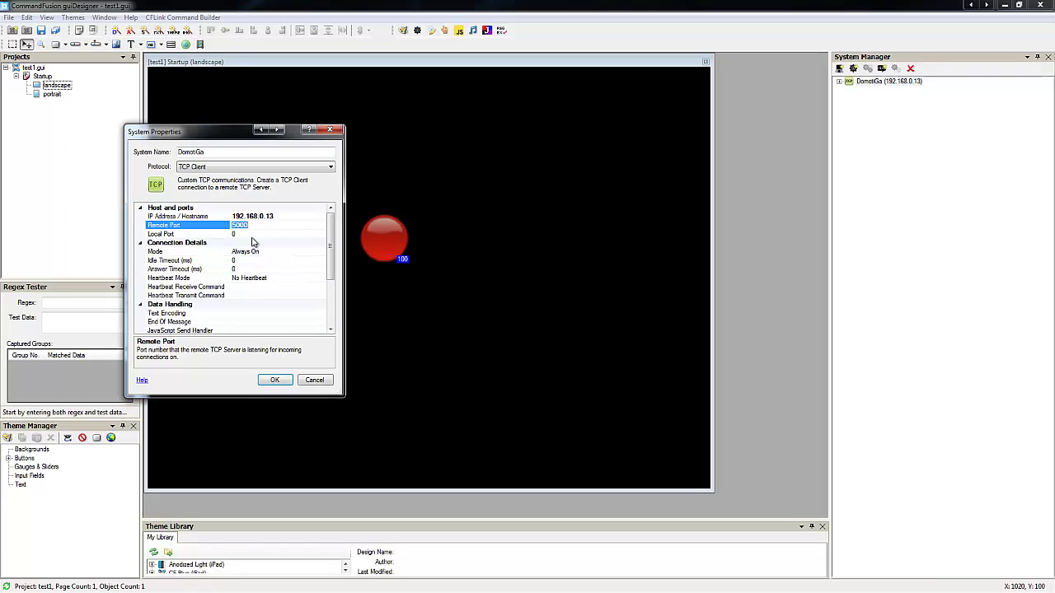
{"action": "left_click", "coordinate": [221, 323]}
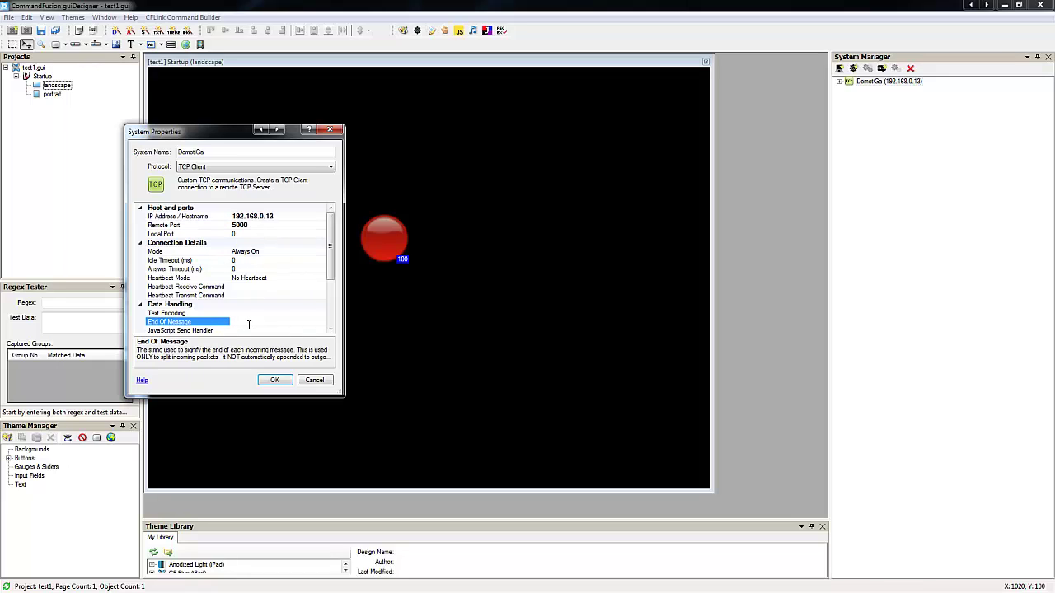
{"action": "type", "text": "\\x03"}
{"action": "left_click_drag", "start_coordinate": [343, 395], "coordinate": [473, 422]}
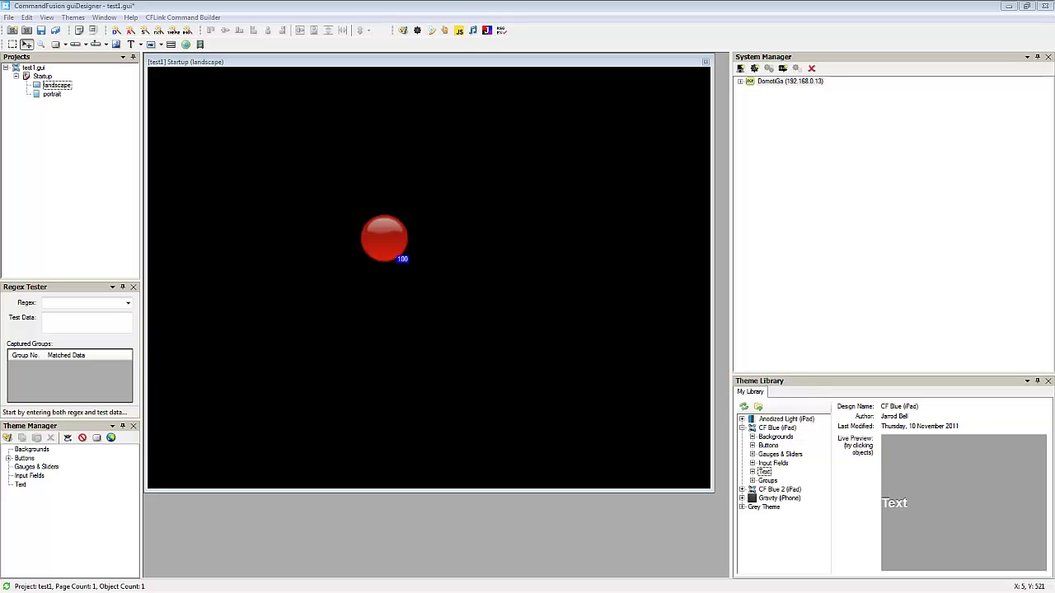
- Create a background theme named bg1 using background.png and apply it to the landscape page
{"action": "double_click", "coordinate": [33, 450]}
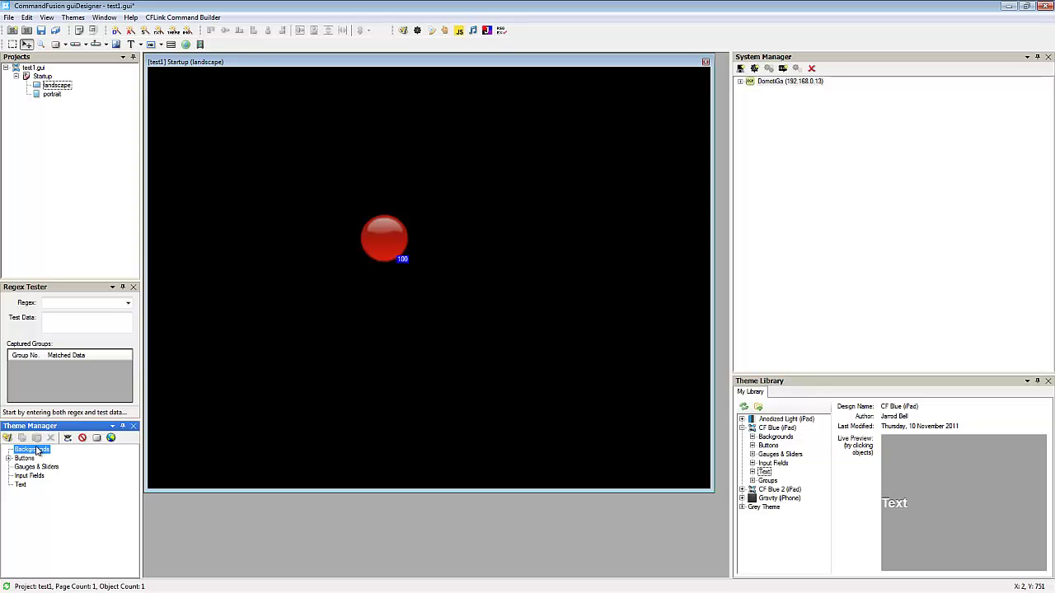
{"action": "type", "text": "bg1"}
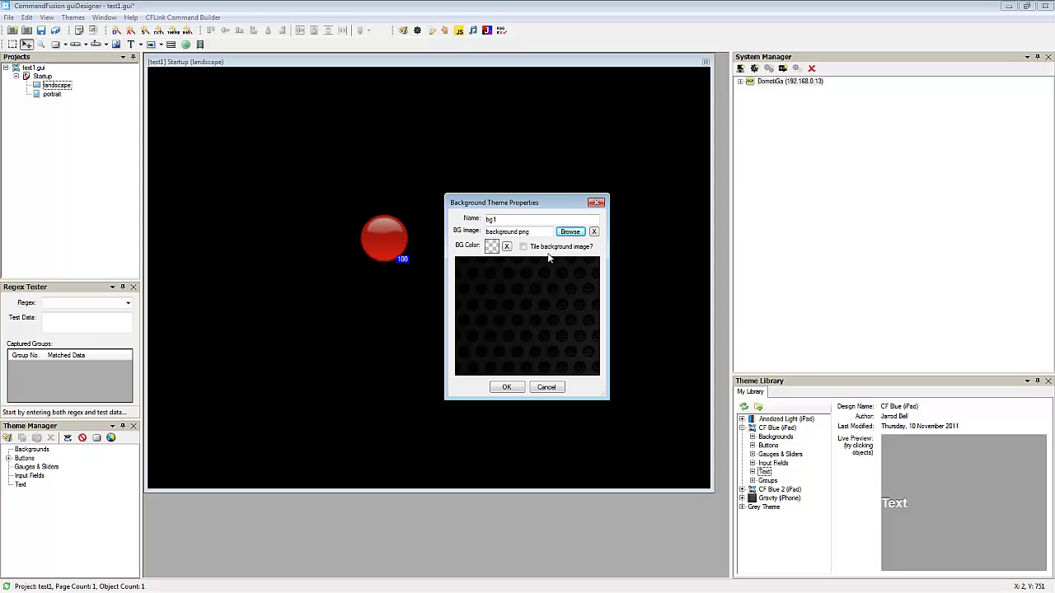
{"action": "key", "text": "Return"}
{"action": "left_click_drag", "start_coordinate": [30, 458], "coordinate": [267, 404]}
- Add the Title_L text theme from the CF Blue (iPad) library design to the project's themes
{"action": "left_click", "coordinate": [22, 495]}
{"action": "left_click", "coordinate": [752, 472]}
{"action": "left_click_drag", "start_coordinate": [779, 525], "coordinate": [105, 573]}
- Place a Title_L text object reading "RF Switch State" beside the red button, about 202 by 40
{"action": "mouse_move", "coordinate": [37, 493]}
{"action": "left_mouse_down"}
{"action": "mouse_move", "coordinate": [77, 494]}
{"action": "mouse_move", "coordinate": [455, 268]}
{"action": "mouse_move", "coordinate": [403, 250]}
{"action": "mouse_move", "coordinate": [195, 274]}
{"action": "mouse_move", "coordinate": [170, 266]}
{"action": "mouse_move", "coordinate": [302, 278]}
{"action": "left_mouse_up"}
{"action": "left_click", "coordinate": [233, 291]}
{"action": "left_click", "coordinate": [130, 45]}
{"action": "type", "text": "RF Switch State"}
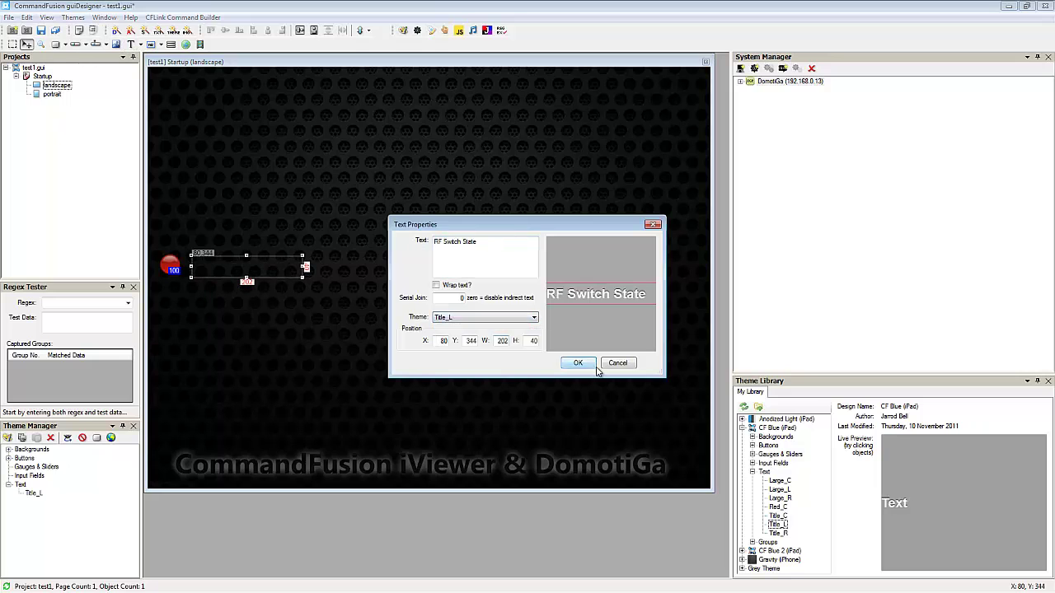
{"action": "left_click", "coordinate": [578, 362]}
- Duplicate the RF Switch State label near the page's upper-left corner and change the copy's text to "Temp. Bedroom"
{"action": "left_click_drag", "start_coordinate": [274, 270], "coordinate": [262, 118]}
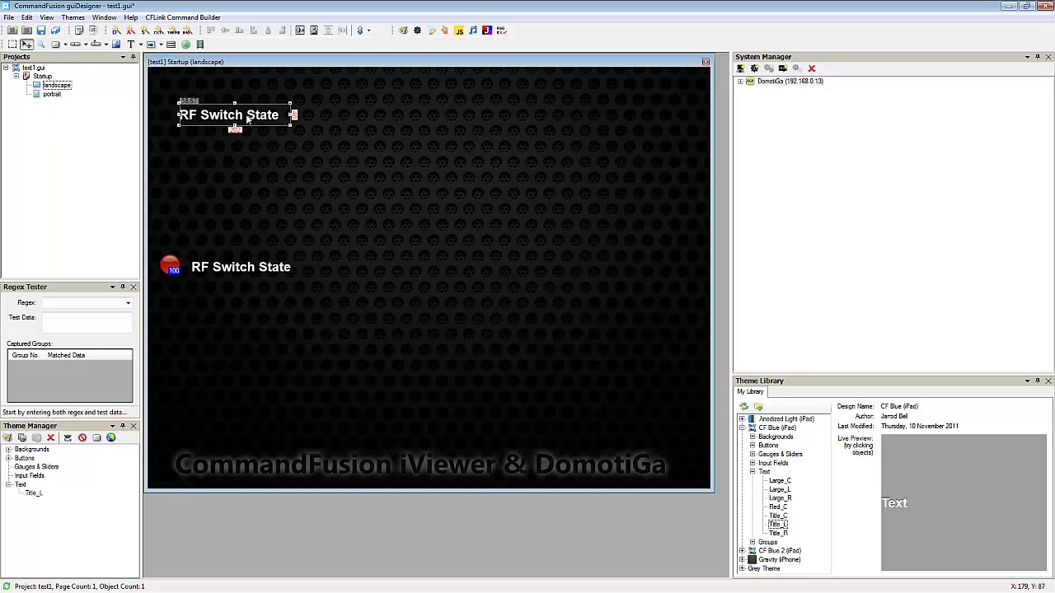
{"action": "double_click", "coordinate": [262, 118]}
{"action": "type", "text": "Temp. Bedroom"}
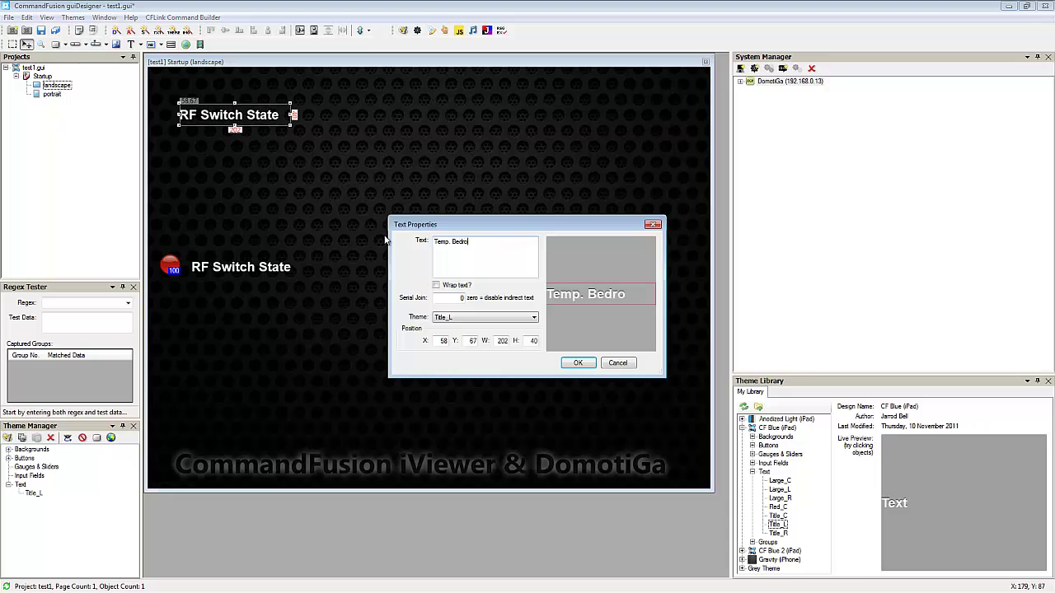
{"action": "left_click", "coordinate": [578, 363]}
- Duplicate the Temp. Bedroom label into three rows and two columns, and change the second row's label to "Temp. Lounge"
{"action": "left_click_drag", "start_coordinate": [216, 132], "coordinate": [219, 160]}
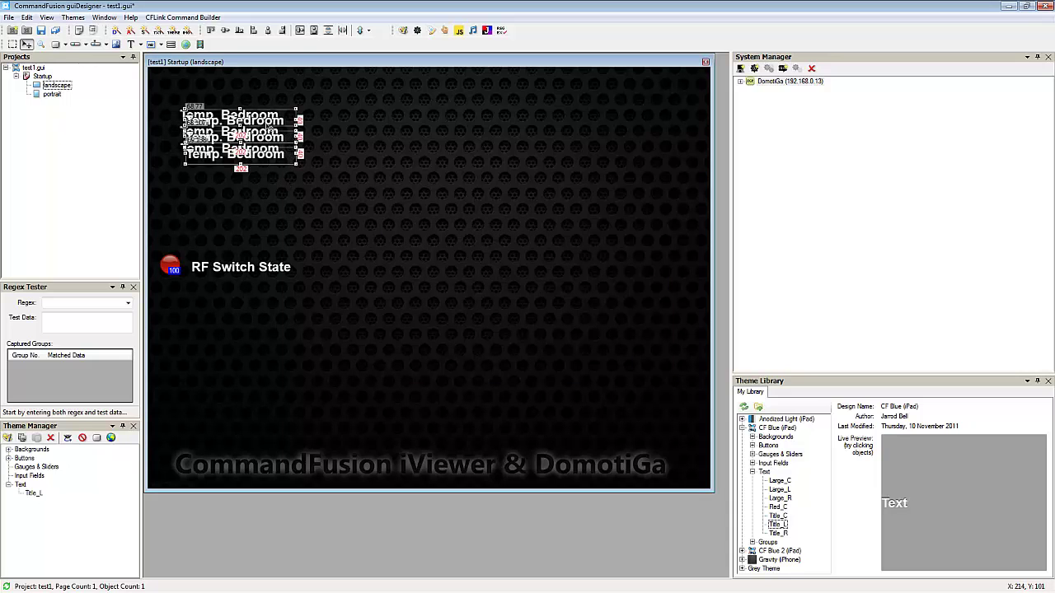
{"action": "left_click_drag", "start_coordinate": [258, 129], "coordinate": [371, 132]}
{"action": "double_click", "coordinate": [217, 133]}
{"action": "left_click_drag", "start_coordinate": [477, 241], "coordinate": [453, 241]}
{"action": "type", "text": "Lounge"}
{"action": "left_click", "coordinate": [578, 363]}
- Change the third row's label to "Temp. Server"
{"action": "double_click", "coordinate": [239, 152]}
{"action": "type", "text": "Studio"}
{"action": "key", "text": "BackSpace"}
{"action": "key", "text": "BackSpace"}
{"action": "key", "text": "BackSpace"}
{"action": "key", "text": "BackSpace"}
{"action": "key", "text": "BackSpace"}
{"action": "type", "text": "erver"}
{"action": "left_click", "coordinate": [577, 363]}
- Change all three text objects in the second column to "20.0 °C"
{"action": "left_click", "coordinate": [352, 124]}
{"action": "double_click", "coordinate": [349, 128]}
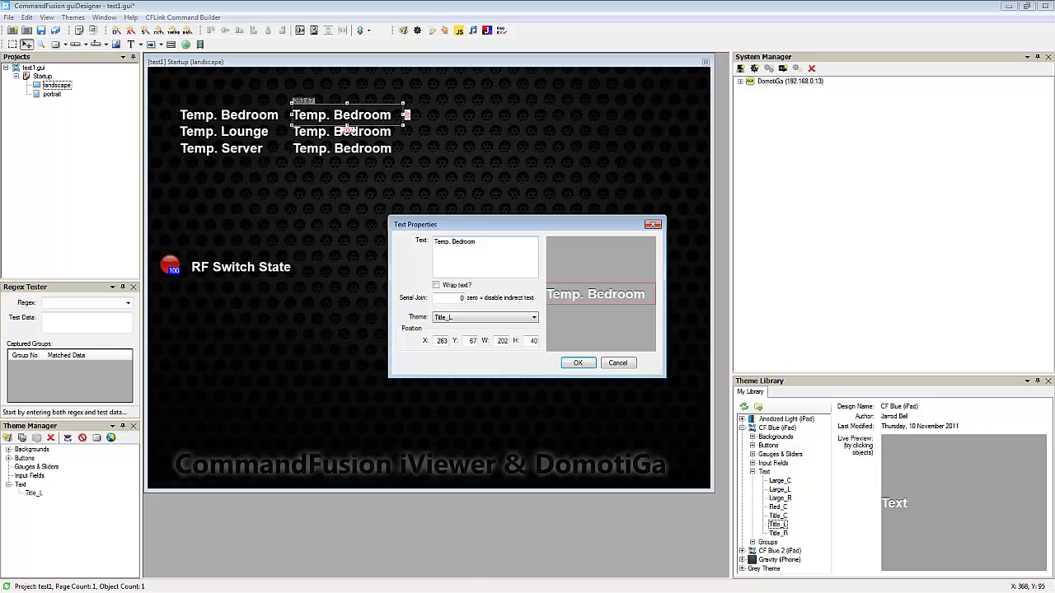
{"action": "type", "text": "20.0 °C"}
{"action": "key", "text": "Return"}
{"action": "double_click", "coordinate": [349, 132]}
{"action": "type", "text": "20.0 °C"}
{"action": "key", "text": "Return"}
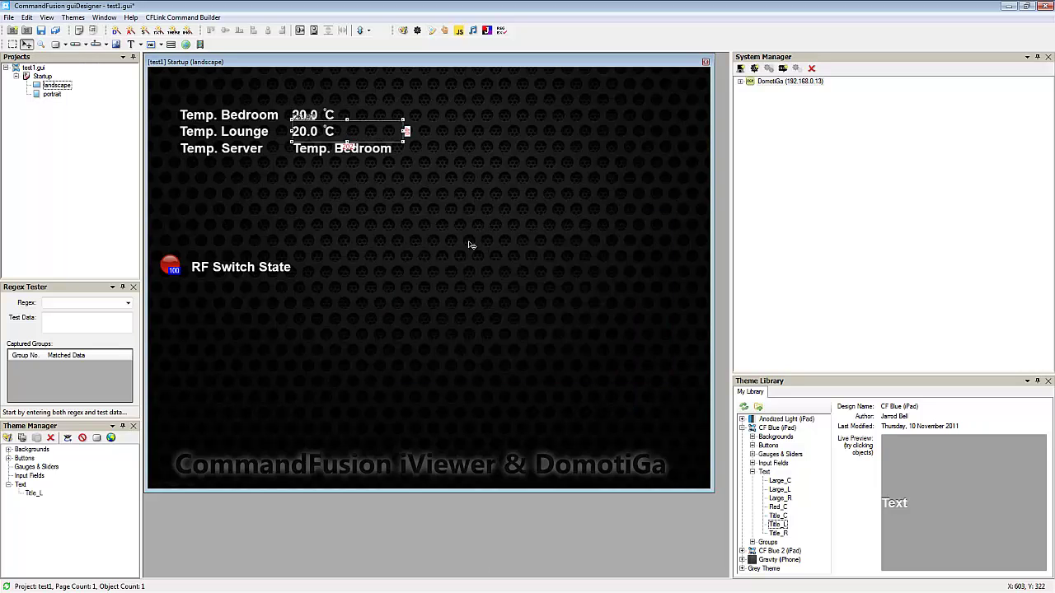
{"action": "double_click", "coordinate": [373, 154]}
{"action": "type", "text": "20.0 °C"}
{"action": "left_click", "coordinate": [578, 363]}
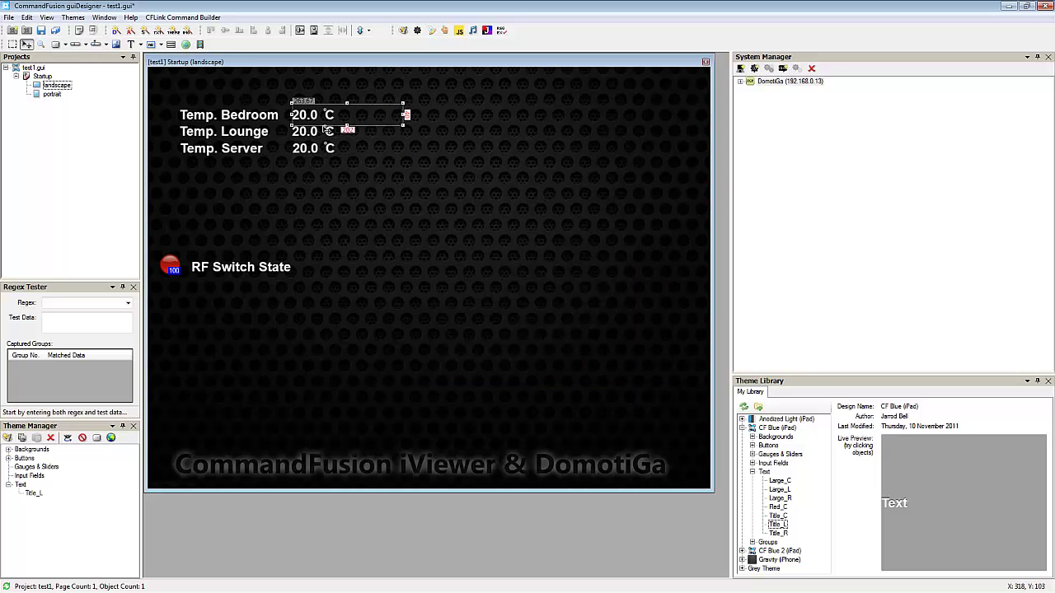
{"action": "left_click", "coordinate": [379, 151]}
- Insert a small image object before the Temp. Bedroom label using the thermometer picture TempIcon.png
{"action": "left_click", "coordinate": [117, 44]}
{"action": "left_click", "coordinate": [157, 107]}
{"action": "double_click", "coordinate": [826, 231]}
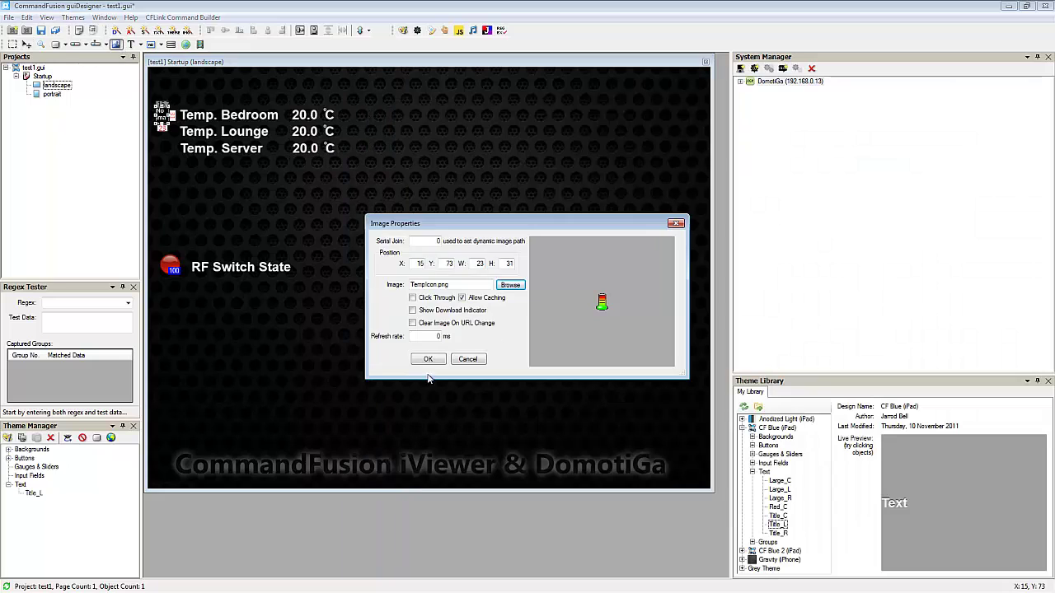
{"action": "left_click", "coordinate": [435, 356]}
- Duplicate the thermometer icon and position the copies beside the Temp. Lounge and Temp. Server labels
{"action": "left_click_drag", "start_coordinate": [167, 123], "coordinate": [170, 152]}
{"action": "key", "text": "ctrl+c"}
{"action": "key", "text": "ctrl+v"}
{"action": "key", "text": "ctrl+v"}
{"action": "left_click", "coordinate": [198, 206]}
{"action": "left_click", "coordinate": [171, 147]}
{"action": "left_click", "coordinate": [187, 167]}
{"action": "left_click", "coordinate": [172, 157]}
{"action": "left_click", "coordinate": [171, 153]}
{"action": "left_click", "coordinate": [195, 174]}
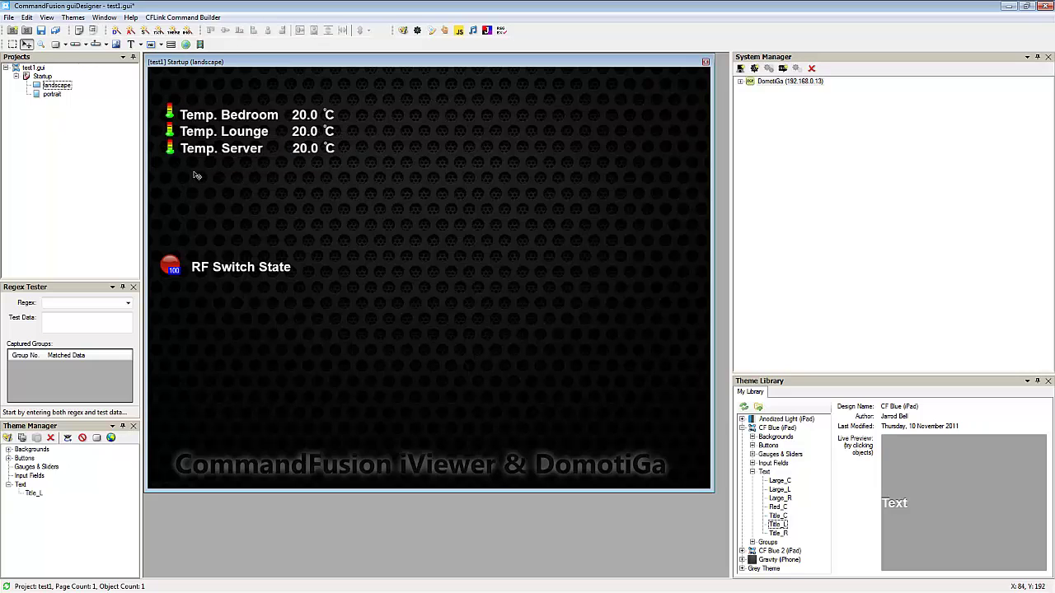
- Realign the Temp. Bedroom and Temp. Lounge labels and values with their icons so the three rows are evenly spaced
{"action": "left_click", "coordinate": [200, 133]}
{"action": "left_click", "coordinate": [306, 136], "text": "ctrl"}
{"action": "left_click", "coordinate": [224, 31]}
{"action": "left_click", "coordinate": [212, 108]}
{"action": "left_click", "coordinate": [317, 113], "text": "ctrl"}
{"action": "left_click", "coordinate": [286, 173]}
{"action": "left_click", "coordinate": [217, 122]}
{"action": "left_click", "coordinate": [306, 122], "text": "ctrl"}
{"action": "left_click_drag", "start_coordinate": [306, 122], "coordinate": [270, 353]}
{"action": "left_click", "coordinate": [230, 132]}
{"action": "left_click", "coordinate": [312, 136], "text": "ctrl"}
{"action": "left_click", "coordinate": [313, 173]}
- Copy the Bedroom and Lounge labels with their values and paste them below the RF Switch State row
{"action": "left_click", "coordinate": [212, 114]}
{"action": "left_click", "coordinate": [213, 131], "text": "ctrl"}
{"action": "left_click", "coordinate": [310, 132], "text": "ctrl"}
{"action": "left_click", "coordinate": [314, 115], "text": "ctrl"}
{"action": "key", "text": "ctrl+c"}
{"action": "key", "text": "ctrl+v"}
- Change the two copied labels to "Total Power" and "Lights Power"
{"action": "double_click", "coordinate": [268, 353]}
{"action": "key", "text": "BackSpace"}
{"action": "type", "text": "Tot"}
{"action": "type", "text": "wer"}
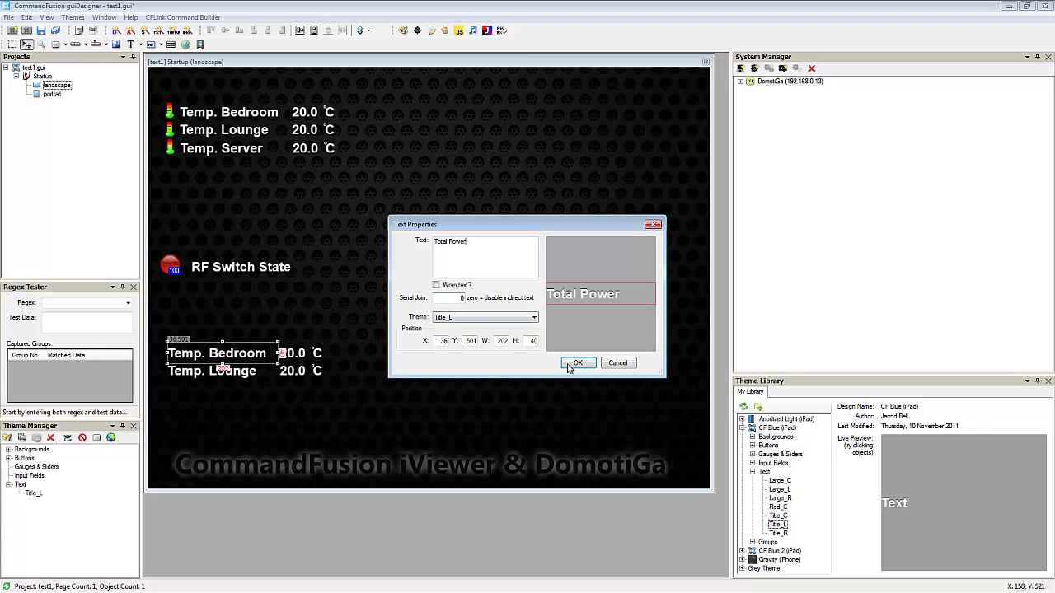
{"action": "key", "text": "Return"}
{"action": "key", "text": "Tab"}
{"action": "key", "text": "Return"}
{"action": "type", "text": "Lights Power"}
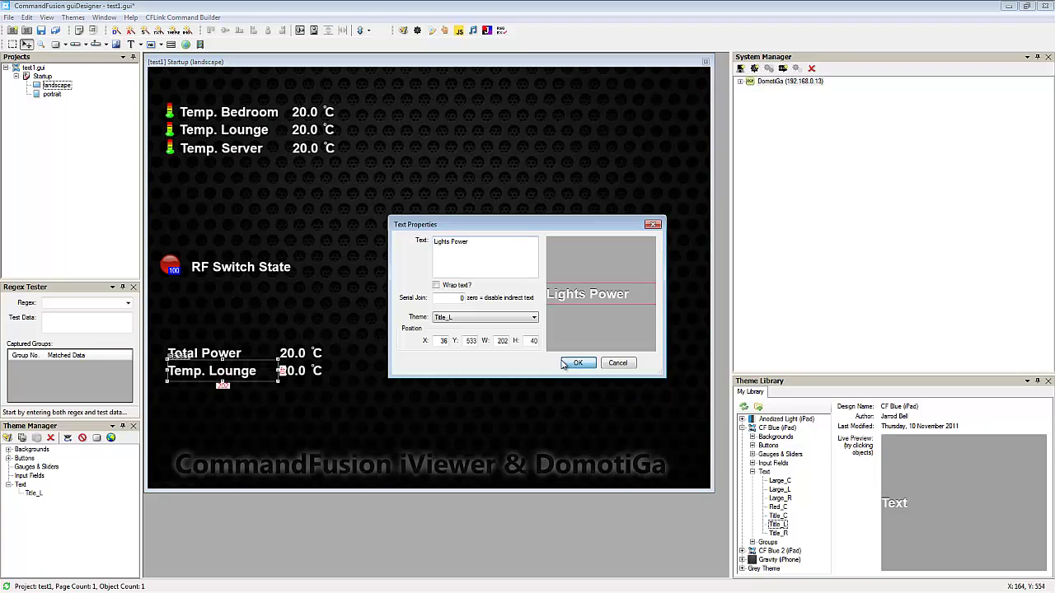
{"action": "left_click", "coordinate": [578, 363]}
- Change the value text beside Total Power to "4000 W"
{"action": "key", "text": "Tab"}
{"action": "key", "text": "Return"}
{"action": "key", "text": "BackSpace"}
{"action": "type", "text": "4000 W"}
{"action": "key", "text": "BackSpace"}
{"action": "key", "text": "BackSpace"}
{"action": "key", "text": "BackSpace"}
{"action": "key", "text": "BackSpace"}
{"action": "key", "text": "BackSpace"}
{"action": "key", "text": "BackSpace"}
{"action": "type", "text": "4000 W"}
{"action": "key", "text": "Return"}
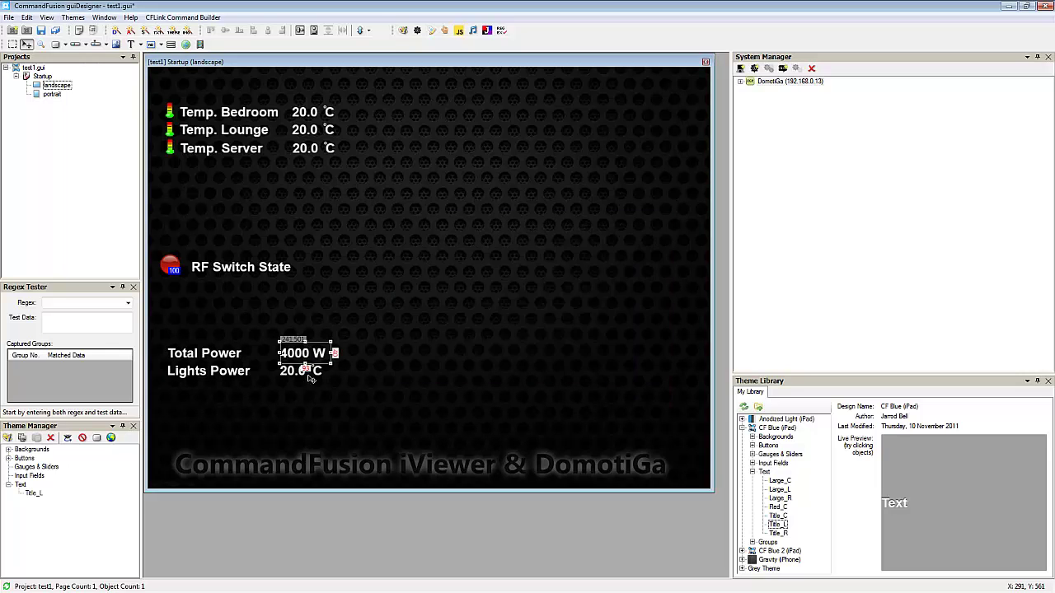
- Change the value text beside Lights Power to "500 W"
{"action": "key", "text": "Tab"}
{"action": "key", "text": "Return"}
{"action": "type", "text": "500 W"}
{"action": "key", "text": "Return"}
{"action": "left_click", "coordinate": [393, 356]}
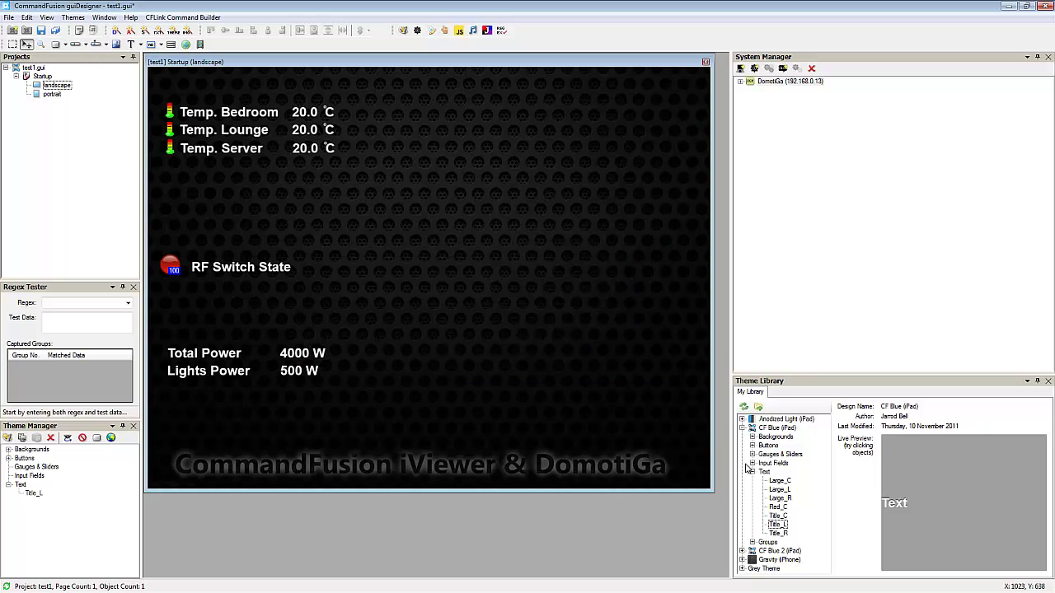
- Place the CF Blue (iPad) horizontal gauge beside the Total Power value and duplicate it for the Lights Power row
{"action": "left_click", "coordinate": [752, 471]}
{"action": "left_click", "coordinate": [752, 454]}
{"action": "left_click_drag", "start_coordinate": [781, 463], "coordinate": [385, 351]}
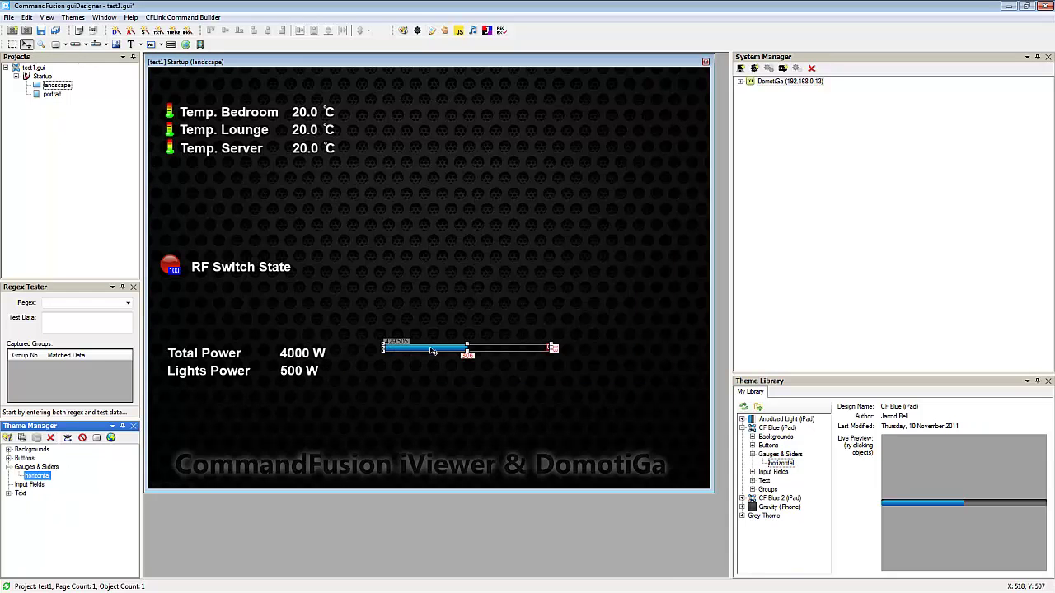
{"action": "left_click_drag", "start_coordinate": [558, 352], "coordinate": [549, 375]}
{"action": "key", "text": "ctrl+c"}
{"action": "key", "text": "ctrl+v"}
- Align the lower gauge with the Lights Power label and its value
{"action": "left_click", "coordinate": [461, 355], "text": "ctrl"}
{"action": "left_click", "coordinate": [254, 30]}
{"action": "left_click", "coordinate": [377, 356], "text": "ctrl"}
{"action": "left_click", "coordinate": [302, 372], "text": "ctrl"}
{"action": "left_click", "coordinate": [219, 374], "text": "ctrl"}
{"action": "left_click", "coordinate": [241, 31]}
- Align the Total Power label, its value and the upper gauge in one row
{"action": "left_click", "coordinate": [227, 354]}
{"action": "left_click", "coordinate": [301, 354], "text": "ctrl"}
{"action": "left_click", "coordinate": [379, 354], "text": "ctrl"}
{"action": "left_click", "coordinate": [240, 31]}
{"action": "left_click", "coordinate": [419, 278]}
{"action": "left_click", "coordinate": [453, 355]}
{"action": "left_click", "coordinate": [463, 379], "text": "ctrl"}
{"action": "left_click", "coordinate": [478, 302]}
- Create a gauge/slider theme named slider with inactive image slider_bar_bg.png and active image slider_bar_on.png
{"action": "double_click", "coordinate": [36, 467]}
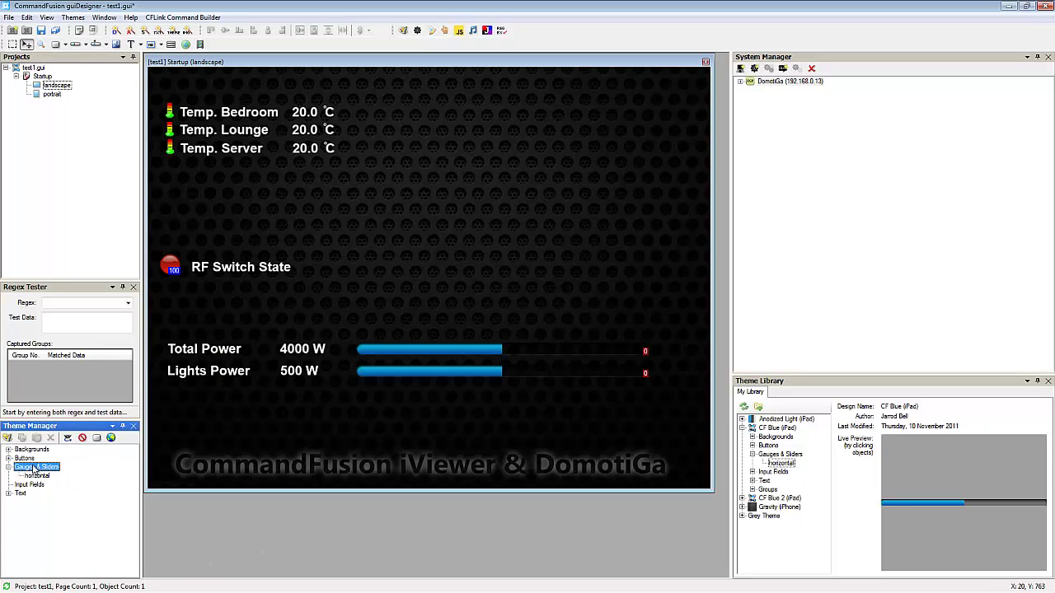
{"action": "type", "text": "slider"}
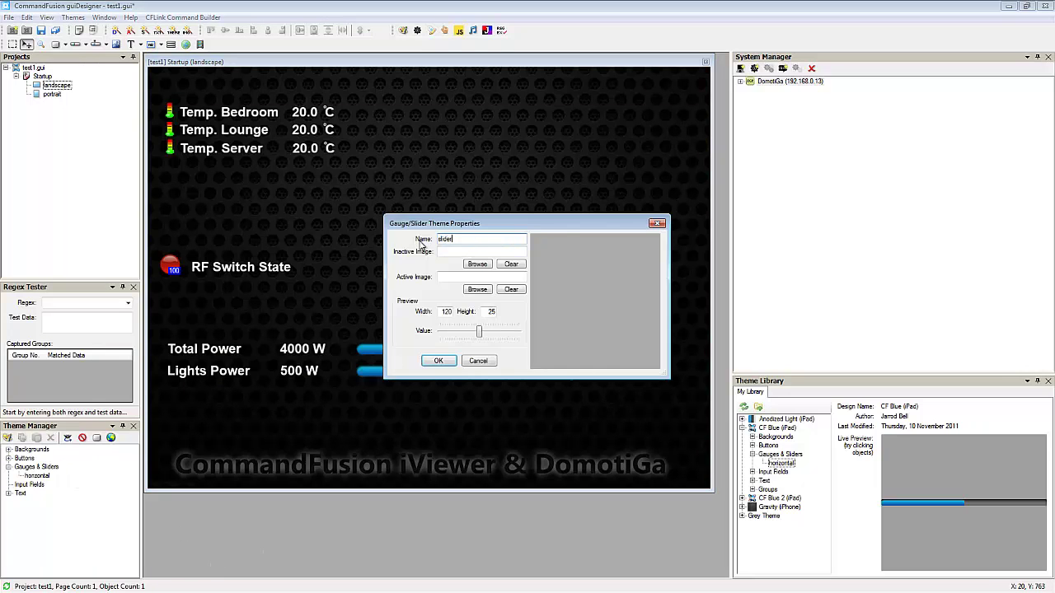
{"action": "left_click", "coordinate": [482, 266]}
{"action": "double_click", "coordinate": [652, 252]}
{"action": "left_click", "coordinate": [478, 290]}
{"action": "double_click", "coordinate": [701, 245]}
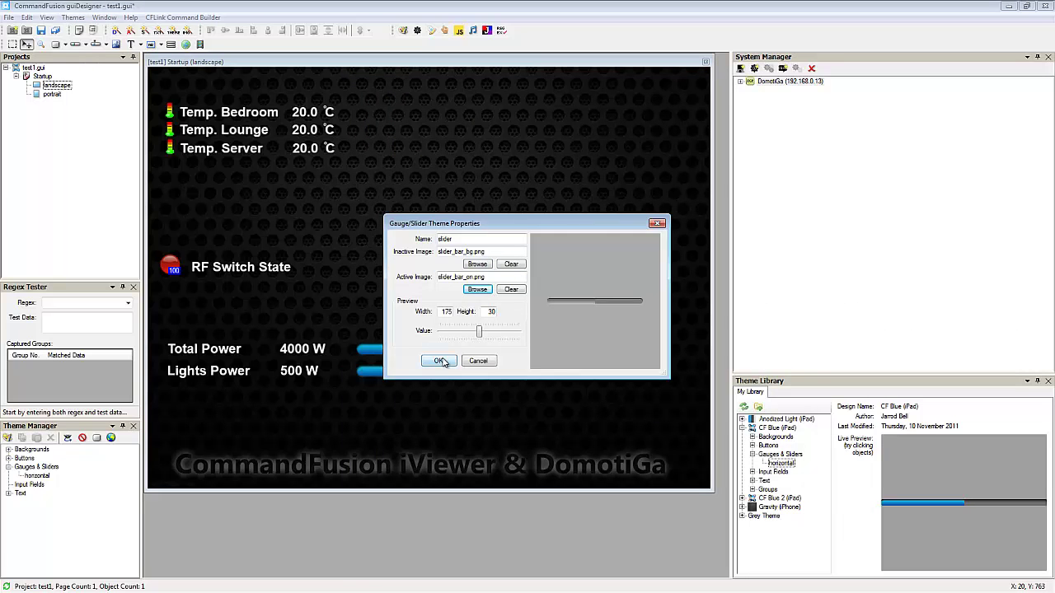
{"action": "left_click", "coordinate": [439, 361]}
- Draw a wide horizontal slider between the temperature and power rows and apply the slider theme
{"action": "left_click_drag", "start_coordinate": [398, 195], "coordinate": [630, 212]}
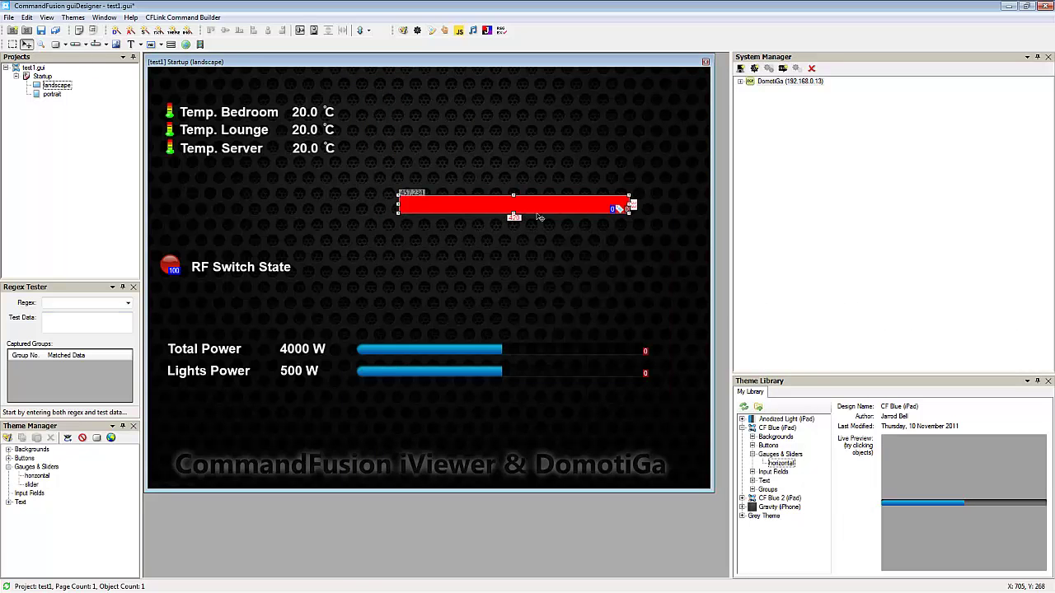
{"action": "double_click", "coordinate": [538, 207]}
{"action": "left_click", "coordinate": [499, 221]}
{"action": "left_click", "coordinate": [501, 236]}
- Add a round knob image as the slider's indicator for its inactive and active states
{"action": "left_click", "coordinate": [384, 335]}
{"action": "left_click", "coordinate": [499, 360]}
{"action": "double_click", "coordinate": [765, 244]}
{"action": "left_click", "coordinate": [414, 321]}
{"action": "left_click", "coordinate": [495, 358]}
{"action": "double_click", "coordinate": [764, 244]}
{"action": "left_click", "coordinate": [634, 309]}
{"action": "left_click", "coordinate": [593, 418]}
- Create a button theme named btn_square with inactive image btn_sqr_off.png, border margins enabled and a white text shadow
{"action": "left_click", "coordinate": [9, 458]}
{"action": "left_click", "coordinate": [24, 458]}
{"action": "left_click", "coordinate": [7, 438]}
{"action": "left_click_drag", "start_coordinate": [453, 185], "coordinate": [376, 183]}
{"action": "type", "text": "btn_"}
{"action": "left_click", "coordinate": [516, 211]}
{"action": "double_click", "coordinate": [635, 145]}
{"action": "left_click", "coordinate": [419, 226]}
{"action": "left_click", "coordinate": [392, 299]}
{"action": "left_click", "coordinate": [396, 325]}
{"action": "left_click", "coordinate": [423, 307]}
- Set the btn_square theme's active image to btn_sqr_on.png and its text size to 34 pt
{"action": "left_click", "coordinate": [455, 197]}
{"action": "left_click", "coordinate": [516, 211]}
{"action": "double_click", "coordinate": [640, 157]}
{"action": "left_click", "coordinate": [421, 243]}
{"action": "left_click", "coordinate": [422, 303]}
{"action": "type", "text": "34"}
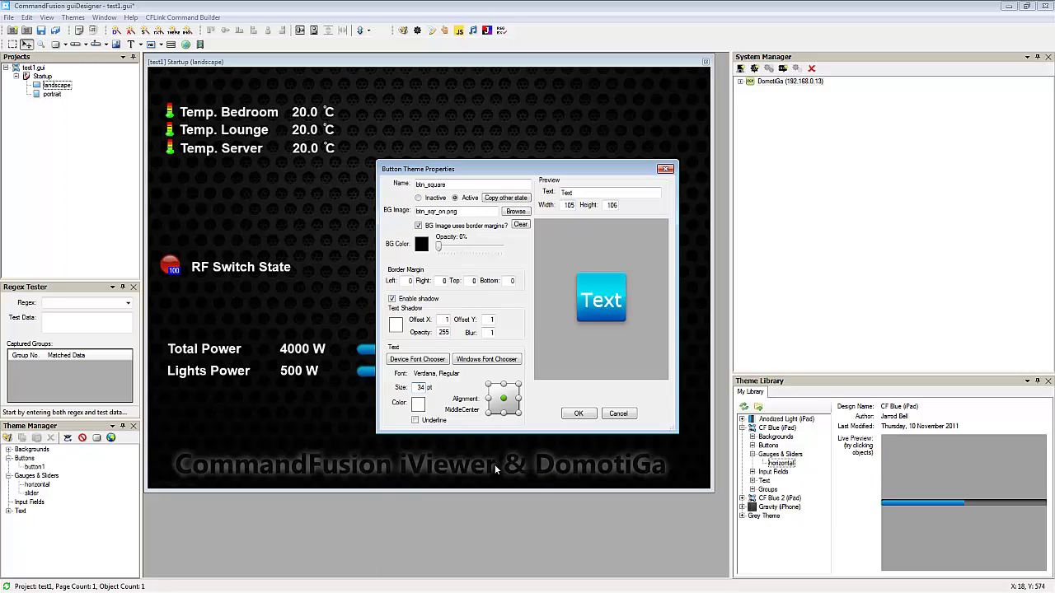
- Set the btn_square theme's font to Verdana Bold for both the active and inactive states
{"action": "left_click", "coordinate": [437, 360]}
{"action": "left_click", "coordinate": [499, 298]}
{"action": "left_click", "coordinate": [502, 314]}
{"action": "left_click", "coordinate": [549, 335]}
{"action": "left_click", "coordinate": [420, 198]}
{"action": "left_click", "coordinate": [430, 360]}
{"action": "left_click", "coordinate": [518, 298]}
{"action": "left_click", "coordinate": [513, 314]}
{"action": "left_click", "coordinate": [551, 336]}
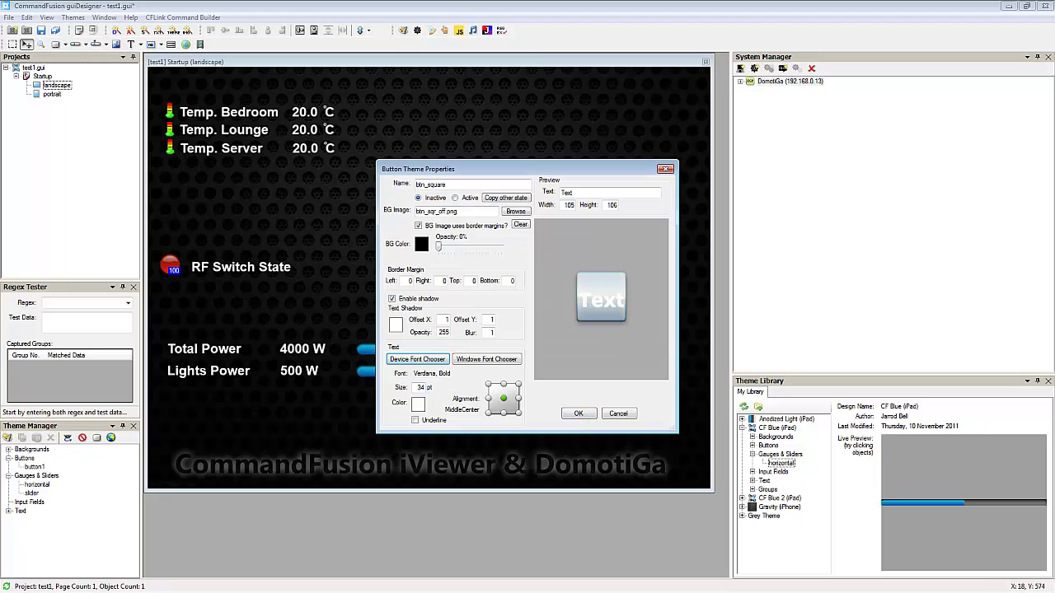
- Set the btn_square text color to black for both the inactive and active states and save the theme
{"action": "left_click", "coordinate": [418, 403]}
{"action": "left_click", "coordinate": [425, 305]}
{"action": "left_click", "coordinate": [455, 198]}
{"action": "left_click", "coordinate": [418, 403]}
{"action": "left_click", "coordinate": [422, 304]}
{"action": "left_click", "coordinate": [578, 413]}
- Place two btn_square buttons side by side above the slider and label the first one Light On
{"action": "left_click", "coordinate": [39, 467]}
{"action": "left_click_drag", "start_coordinate": [48, 472], "coordinate": [552, 176]}
{"action": "left_click", "coordinate": [446, 179], "text": "ctrl"}
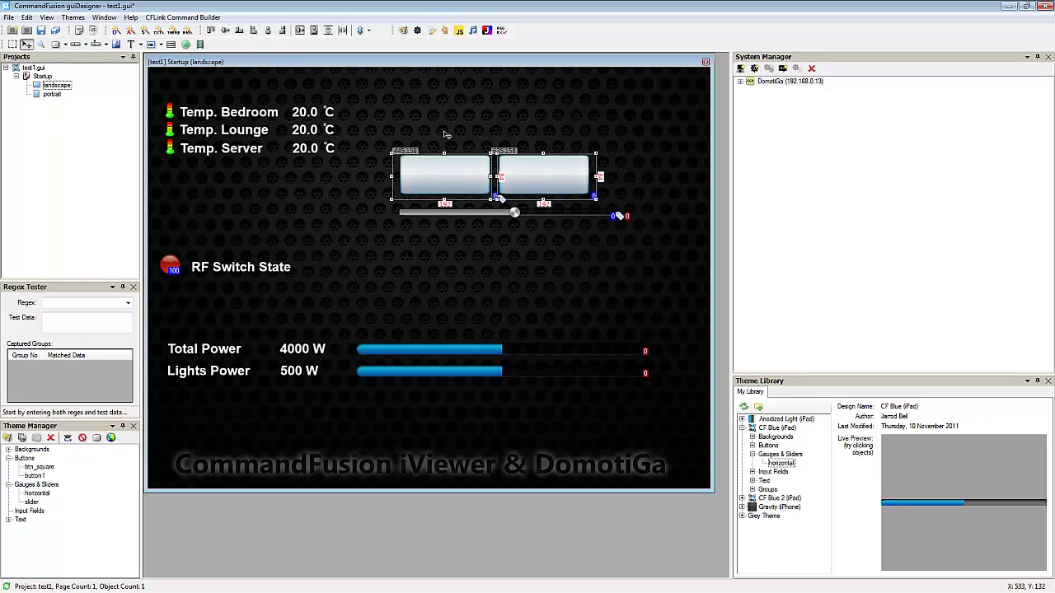
{"action": "double_click", "coordinate": [480, 181]}
{"action": "type", "text": "Light On"}
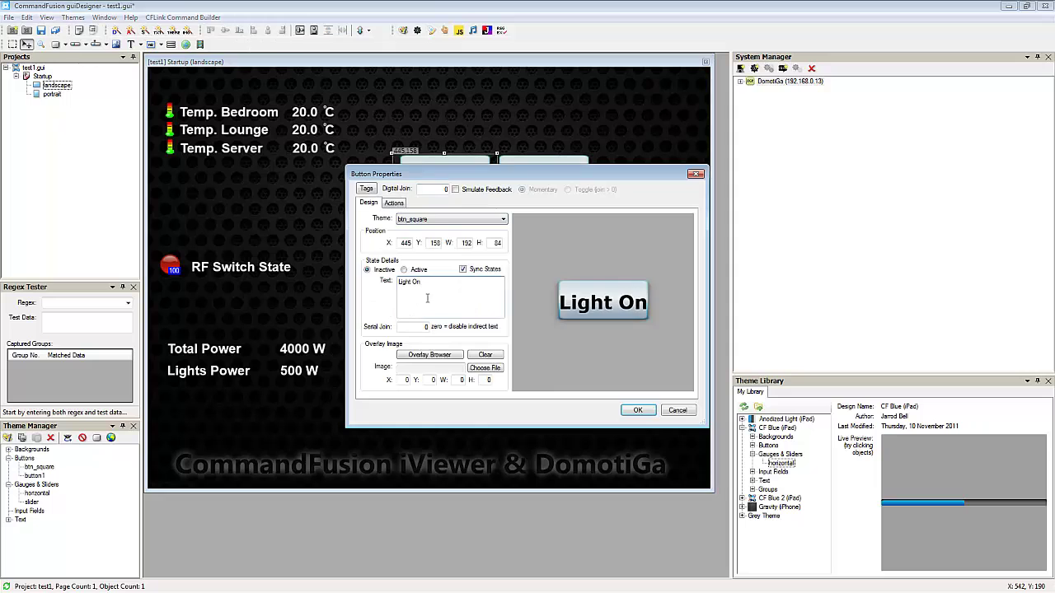
{"action": "left_click", "coordinate": [638, 409]}
- Widen both square buttons slightly and shift the second one so a small gap separates them
{"action": "key", "text": "ctrl+z"}
{"action": "left_click", "coordinate": [529, 175], "text": "ctrl"}
{"action": "left_click_drag", "start_coordinate": [597, 176], "coordinate": [604, 176]}
{"action": "left_click", "coordinate": [528, 179]}
{"action": "left_click_drag", "start_coordinate": [528, 178], "coordinate": [535, 179]}
- Label the second square button Light Off
{"action": "double_click", "coordinate": [553, 175]}
{"action": "type", "text": "Light Off"}
{"action": "left_click", "coordinate": [634, 409]}
- Create a button theme named light with an unlit bulb as inactive image and lightbulb - full.png as active image
{"action": "double_click", "coordinate": [58, 466]}
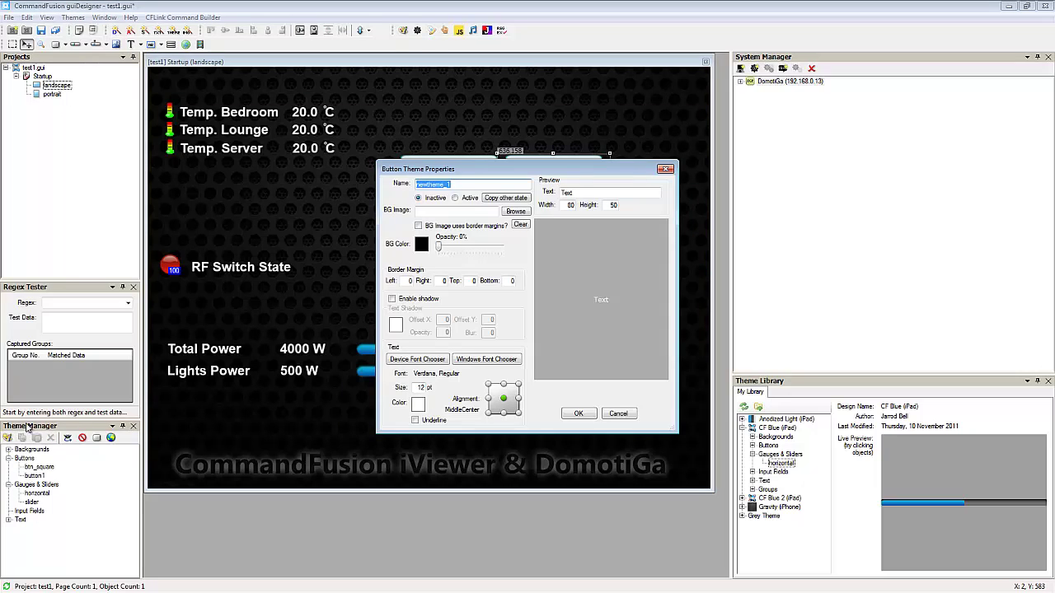
{"action": "type", "text": "ight"}
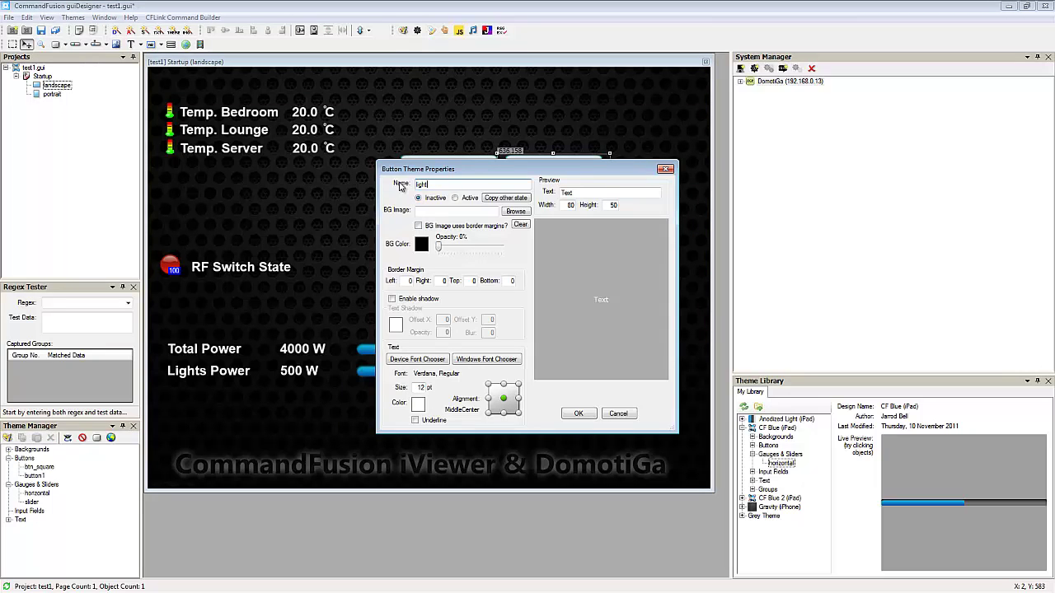
{"action": "left_click", "coordinate": [516, 211]}
{"action": "double_click", "coordinate": [1013, 161]}
{"action": "left_click", "coordinate": [516, 211]}
{"action": "left_click", "coordinate": [515, 235]}
{"action": "double_click", "coordinate": [516, 235]}
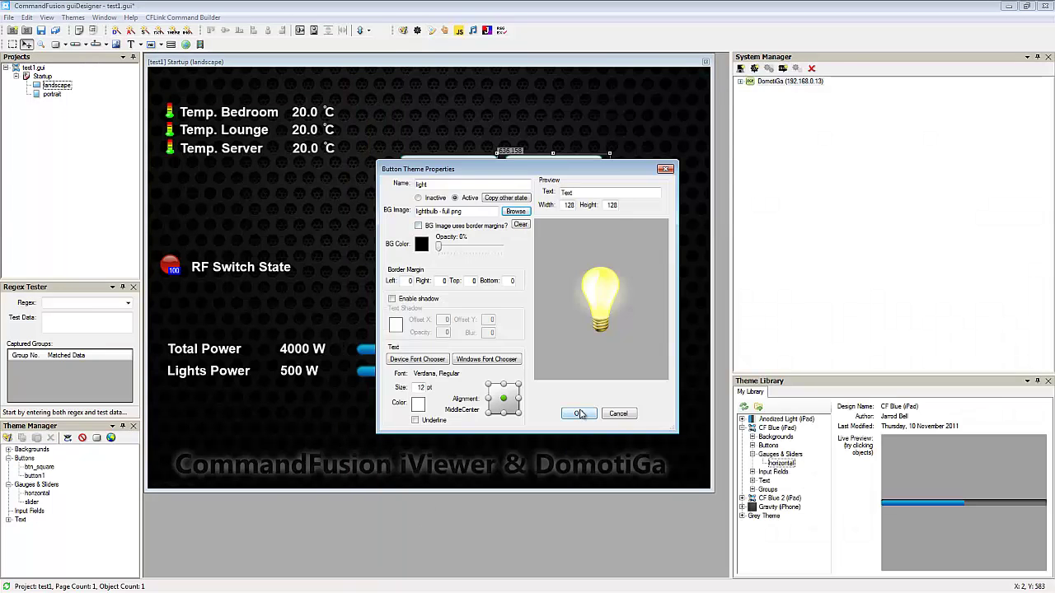
{"action": "left_click", "coordinate": [635, 408]}
- Place a light button beside Light Off, shrink it and align it with the two square buttons
{"action": "left_click_drag", "start_coordinate": [30, 485], "coordinate": [608, 125]}
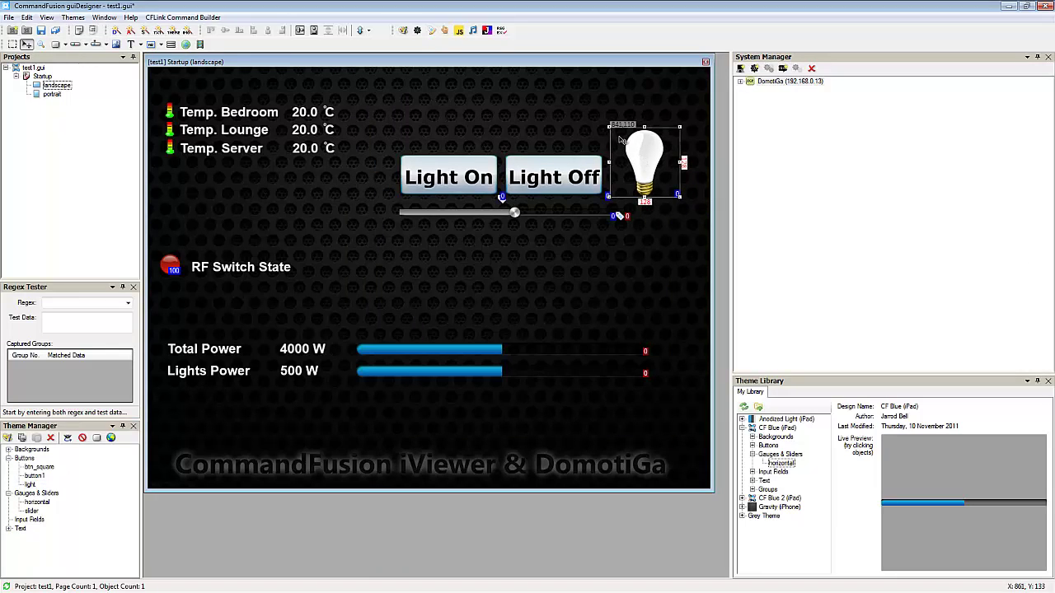
{"action": "left_click_drag", "start_coordinate": [680, 197], "coordinate": [654, 171]}
{"action": "left_click_drag", "start_coordinate": [638, 159], "coordinate": [654, 184]}
{"action": "left_click", "coordinate": [244, 400]}
- Create a button theme named domotiga_button with house images for both states and place it in the page's upper-right corner
{"action": "double_click", "coordinate": [34, 476]}
{"action": "type", "text": "domotiga_button"}
{"action": "left_click", "coordinate": [516, 212]}
{"action": "double_click", "coordinate": [703, 163]}
{"action": "left_click", "coordinate": [456, 198]}
{"action": "left_click", "coordinate": [503, 199]}
{"action": "left_click", "coordinate": [516, 212]}
{"action": "double_click", "coordinate": [765, 163]}
{"action": "left_click", "coordinate": [578, 414]}
{"action": "left_click_drag", "start_coordinate": [46, 485], "coordinate": [669, 104]}
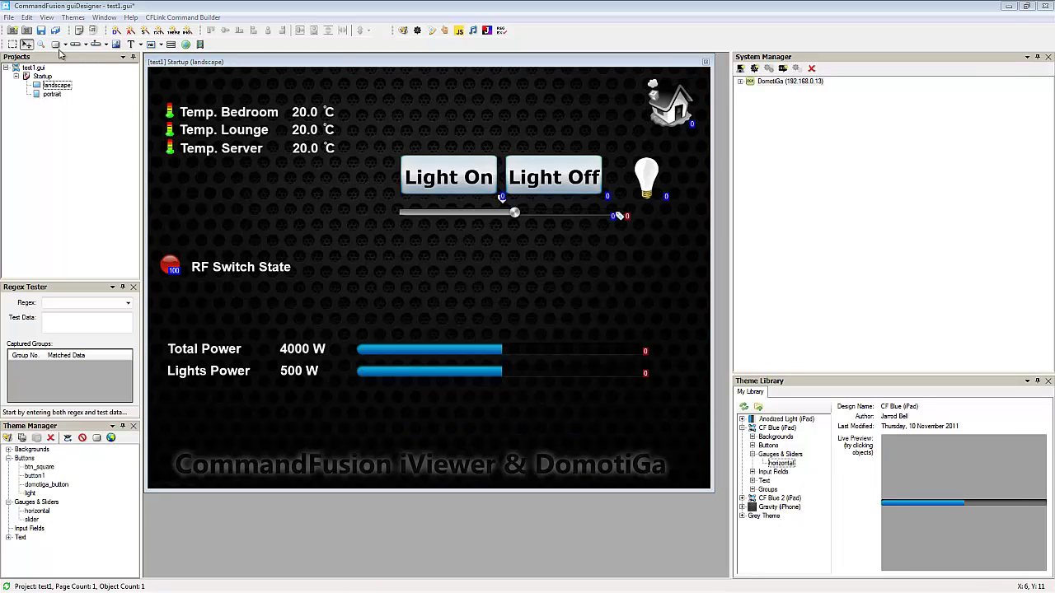
- Move all three temperature rows down together until they sit level with the light buttons
{"action": "left_click", "coordinate": [14, 44]}
{"action": "left_click", "coordinate": [14, 44]}
{"action": "left_click_drag", "start_coordinate": [362, 162], "coordinate": [154, 96]}
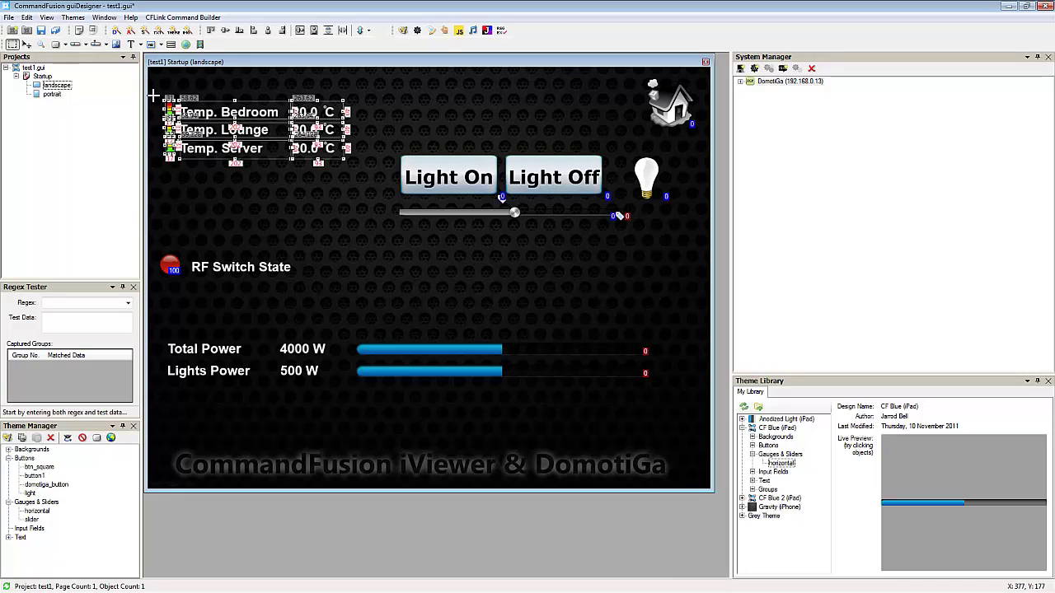
{"action": "key", "text": "Down"}
{"action": "key", "text": "Down"}
{"action": "key", "text": "Down"}
{"action": "key", "text": "Down"}
{"action": "key", "text": "Down"}
{"action": "key", "text": "Down"}
{"action": "key", "text": "Down"}
{"action": "key", "text": "Down"}
{"action": "key", "text": "Down"}
{"action": "key", "text": "Down"}
{"action": "key", "text": "Down"}
{"action": "key", "text": "Down"}
{"action": "key", "text": "Down"}
{"action": "key", "text": "Down"}
{"action": "key", "text": "Down"}
{"action": "key", "text": "Down"}
{"action": "key", "text": "Down"}
{"action": "key", "text": "Down"}
{"action": "key", "text": "Down"}
{"action": "key", "text": "Down"}
{"action": "left_click", "coordinate": [153, 96]}
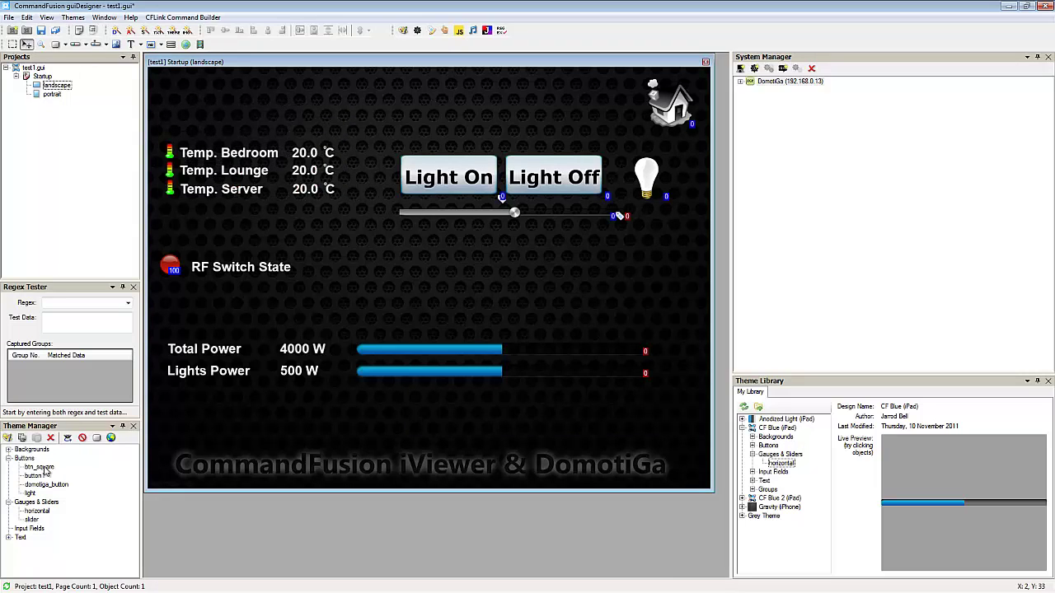
- Create a text theme named Heading with the Arial-BoldMT font at 40 pt
{"action": "double_click", "coordinate": [20, 538]}
{"action": "type", "text": "Heading"}
{"action": "left_click", "coordinate": [446, 260]}
{"action": "type", "text": "40"}
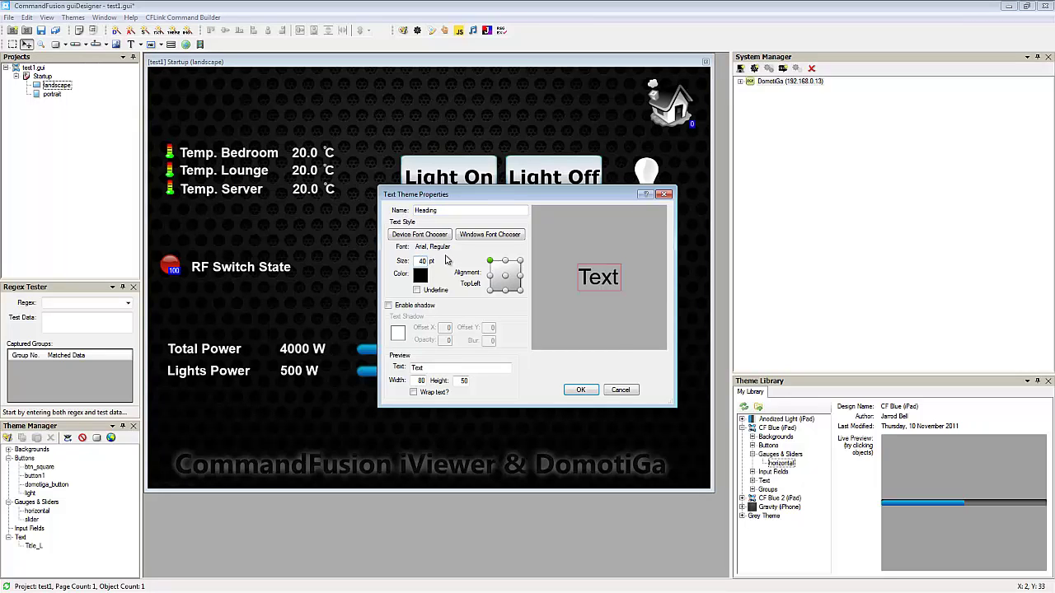
{"action": "left_click", "coordinate": [431, 237]}
{"action": "left_click", "coordinate": [515, 296]}
{"action": "left_click", "coordinate": [517, 316]}
{"action": "left_click", "coordinate": [551, 335]}
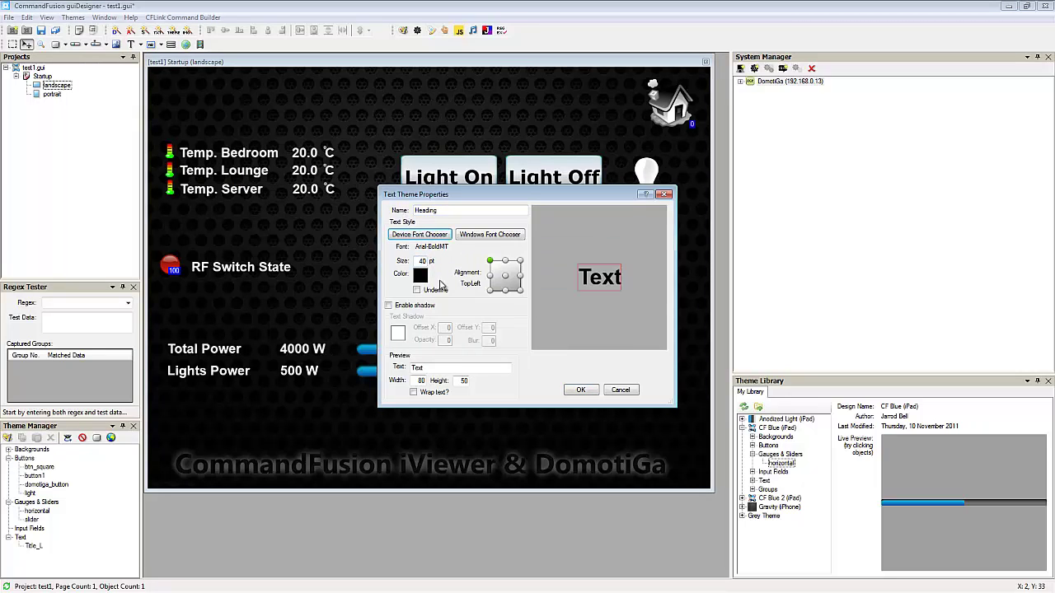
- Set the Heading theme's text color to red and save the theme
{"action": "left_click", "coordinate": [420, 277]}
{"action": "left_click", "coordinate": [414, 182]}
{"action": "left_click", "coordinate": [425, 307]}
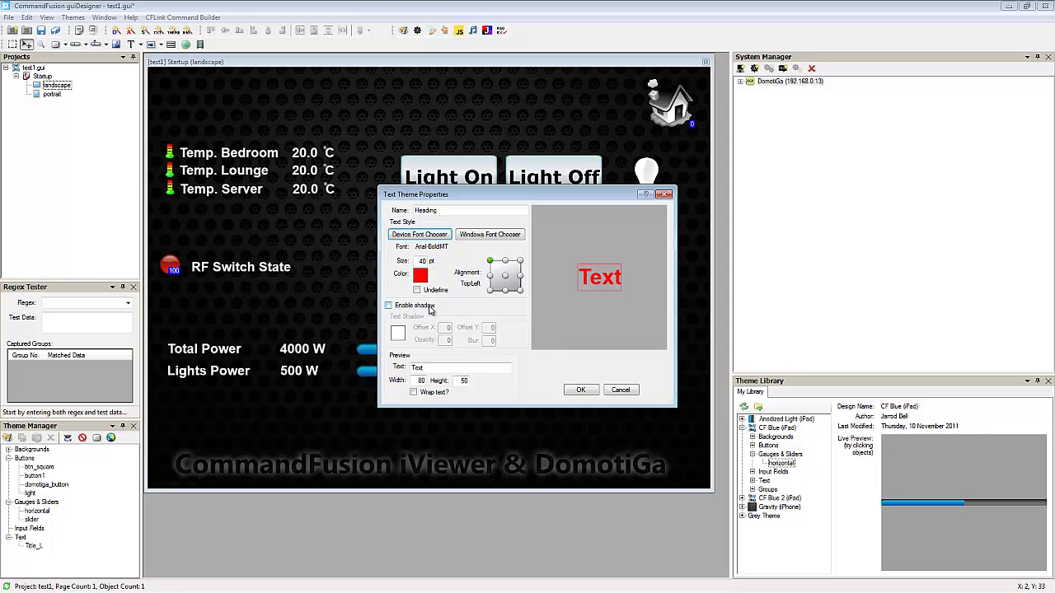
{"action": "left_click", "coordinate": [581, 390]}
- Add the text Tutorial 2 above the temperature rows using the Heading theme
{"action": "left_click", "coordinate": [130, 44]}
{"action": "mouse_move", "coordinate": [166, 80]}
{"action": "left_mouse_down"}
{"action": "mouse_move", "coordinate": [322, 97]}
{"action": "mouse_move", "coordinate": [322, 113]}
{"action": "left_mouse_up"}
{"action": "type", "text": "T"}
{"action": "left_click", "coordinate": [485, 317]}
{"action": "left_click", "coordinate": [470, 328]}
{"action": "left_click", "coordinate": [578, 363]}
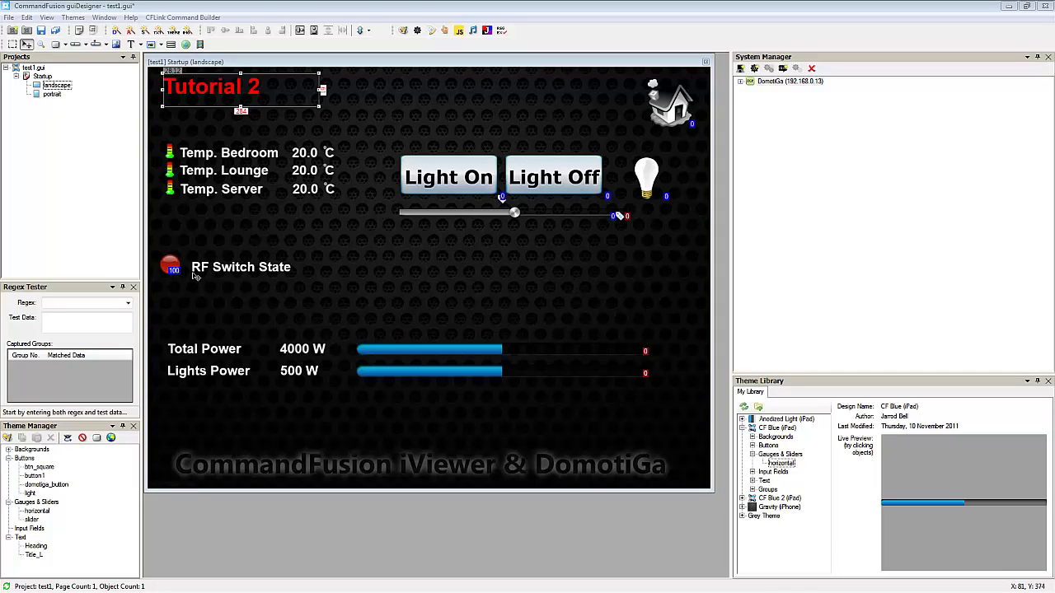
- Expand the DomotiGa system and set the Temp. Bedroom value's serial join to 1
{"action": "double_click", "coordinate": [752, 82]}
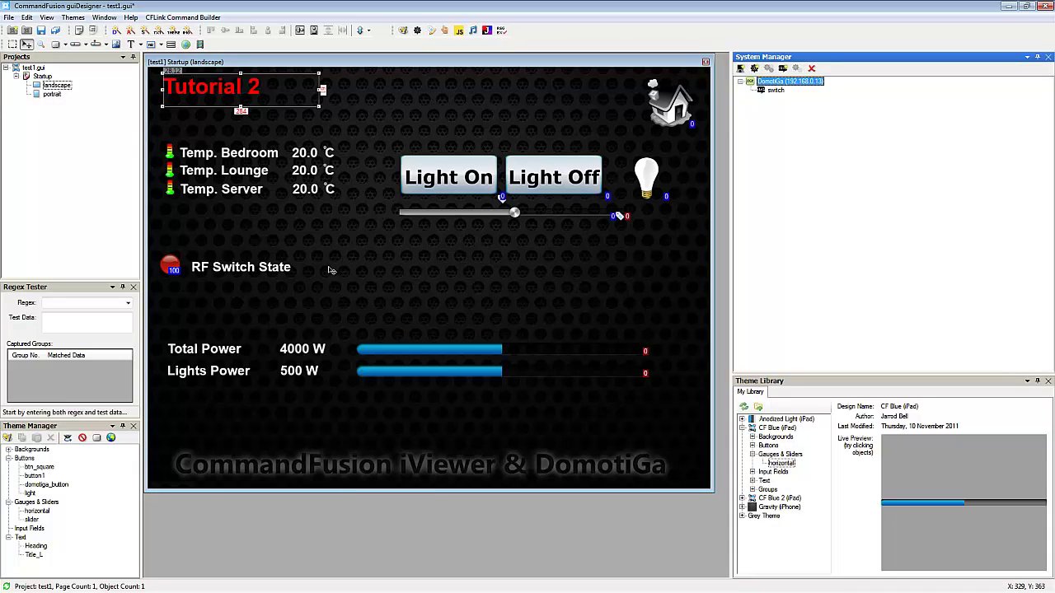
{"action": "left_click", "coordinate": [314, 235]}
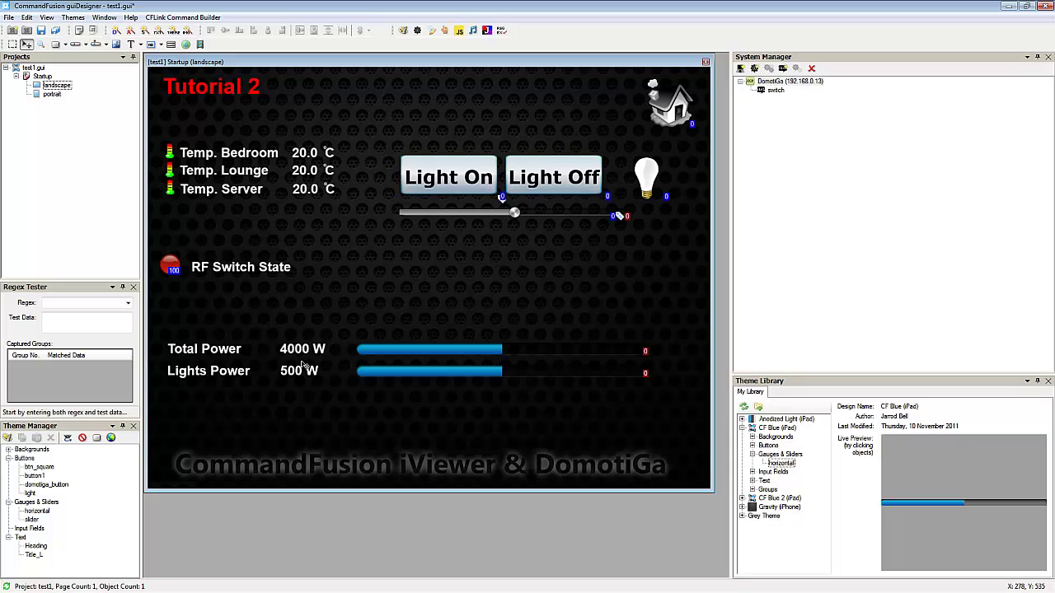
{"action": "left_click", "coordinate": [318, 158]}
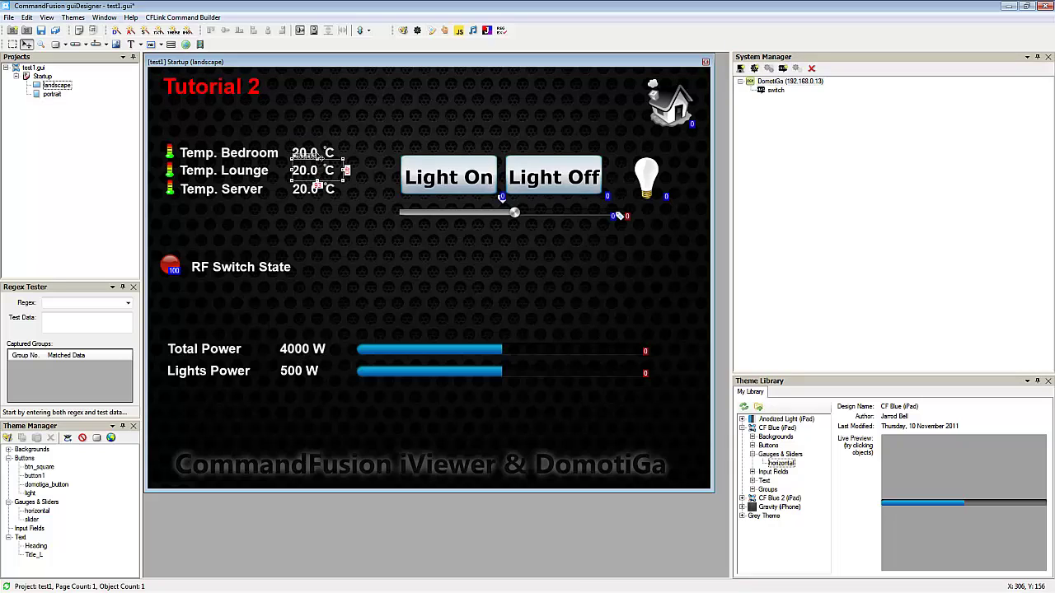
{"action": "double_click", "coordinate": [318, 154]}
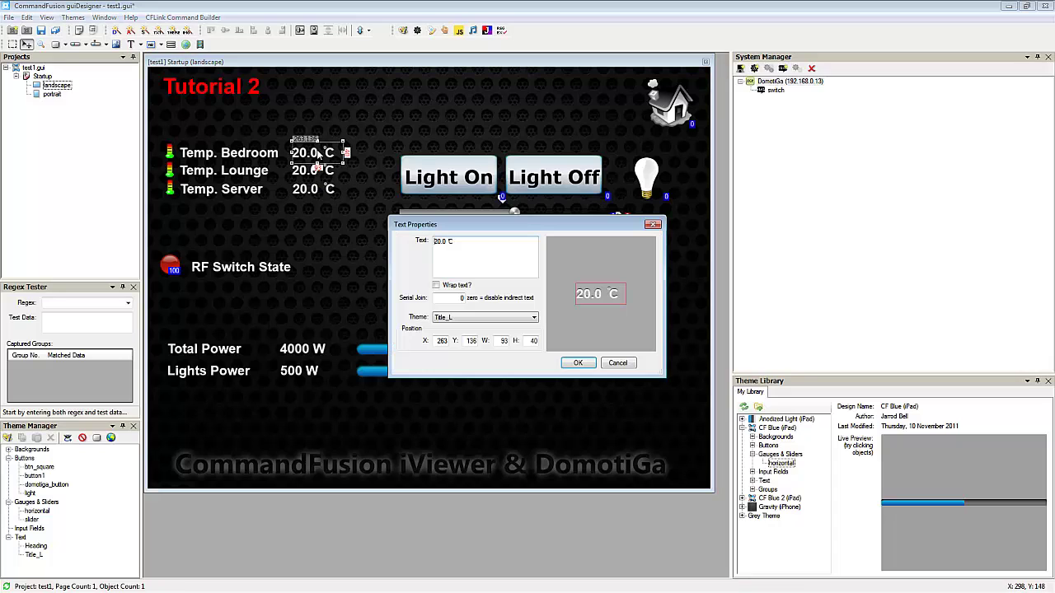
{"action": "left_click_drag", "start_coordinate": [456, 298], "coordinate": [476, 305]}
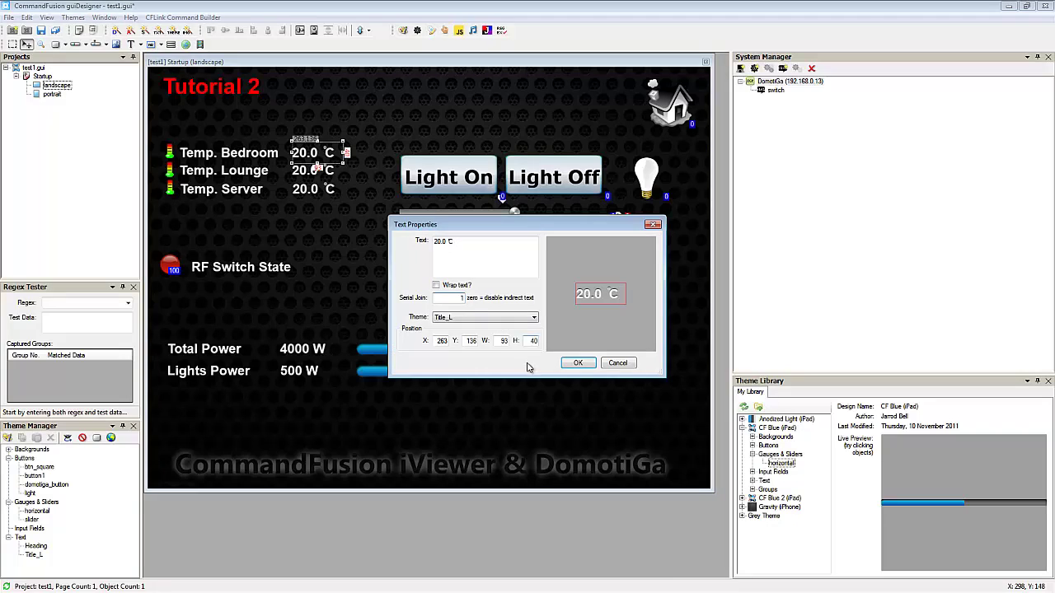
{"action": "left_click", "coordinate": [578, 363]}
{"action": "double_click", "coordinate": [318, 171]}
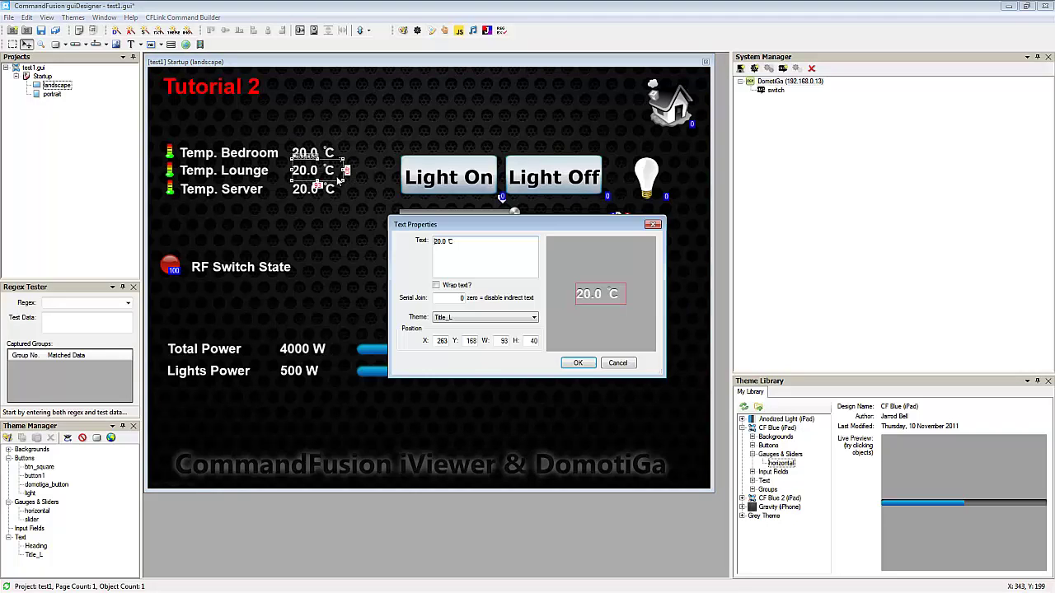
{"action": "left_click", "coordinate": [653, 225]}
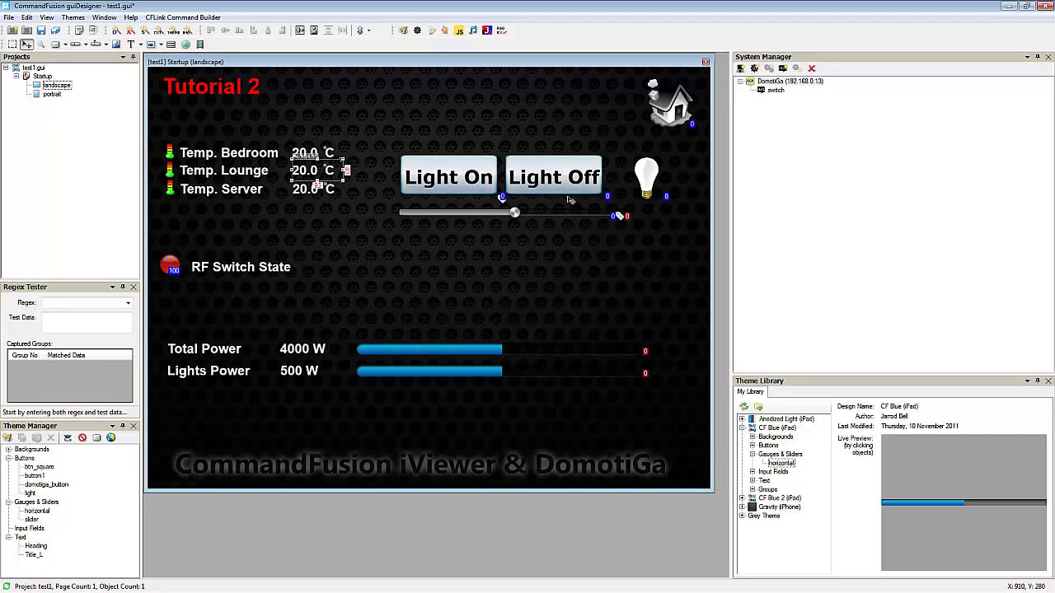
{"action": "left_click", "coordinate": [372, 129]}
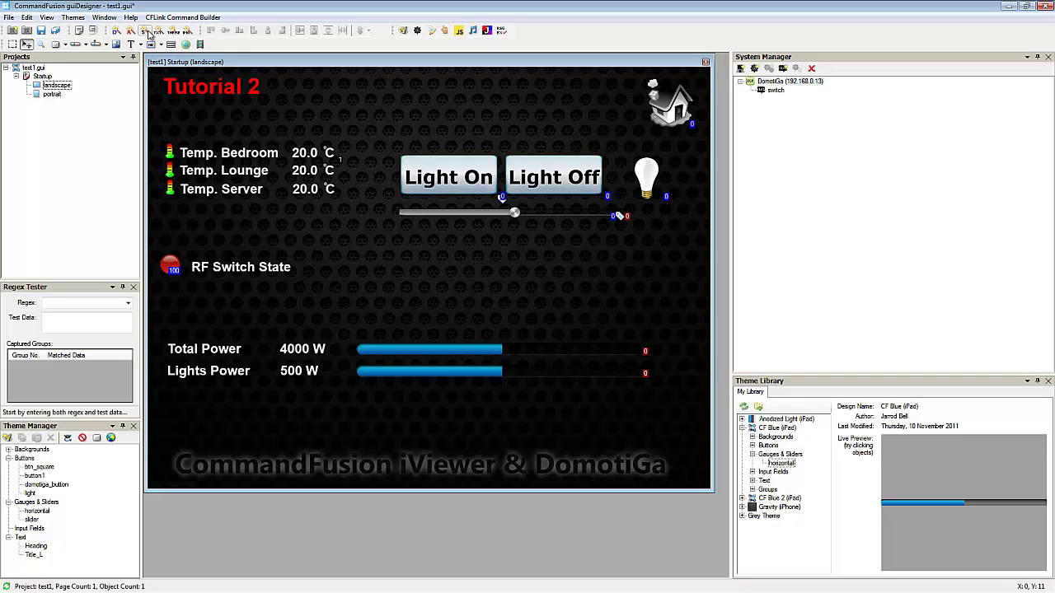
- Assign serial joins 2 to 5 in sequence to the Temp. Lounge, Temp. Server, Total Power and Lights Power values
{"action": "left_click", "coordinate": [155, 43]}
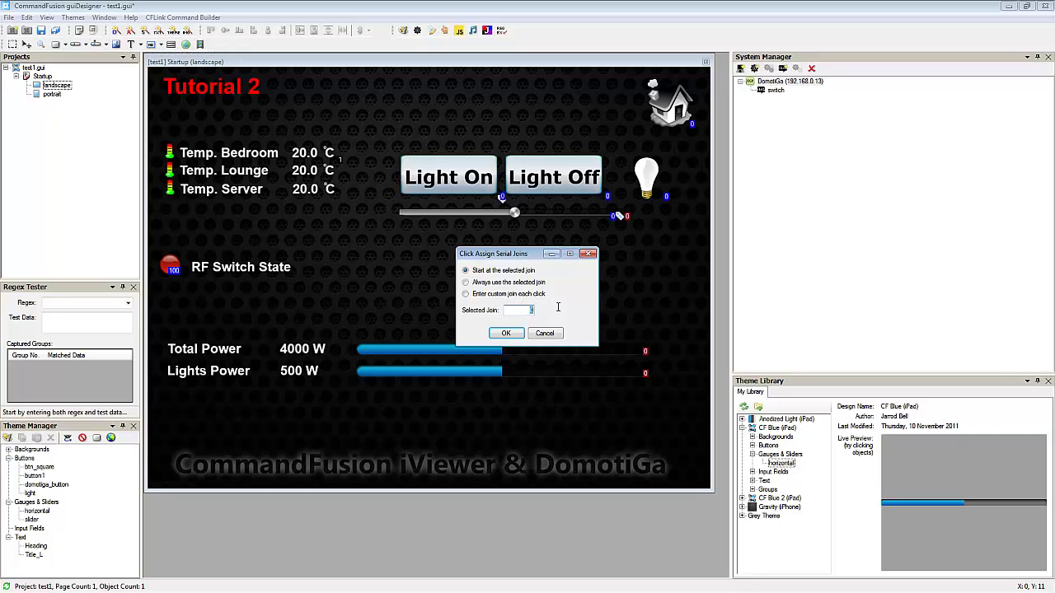
{"action": "left_click", "coordinate": [512, 334]}
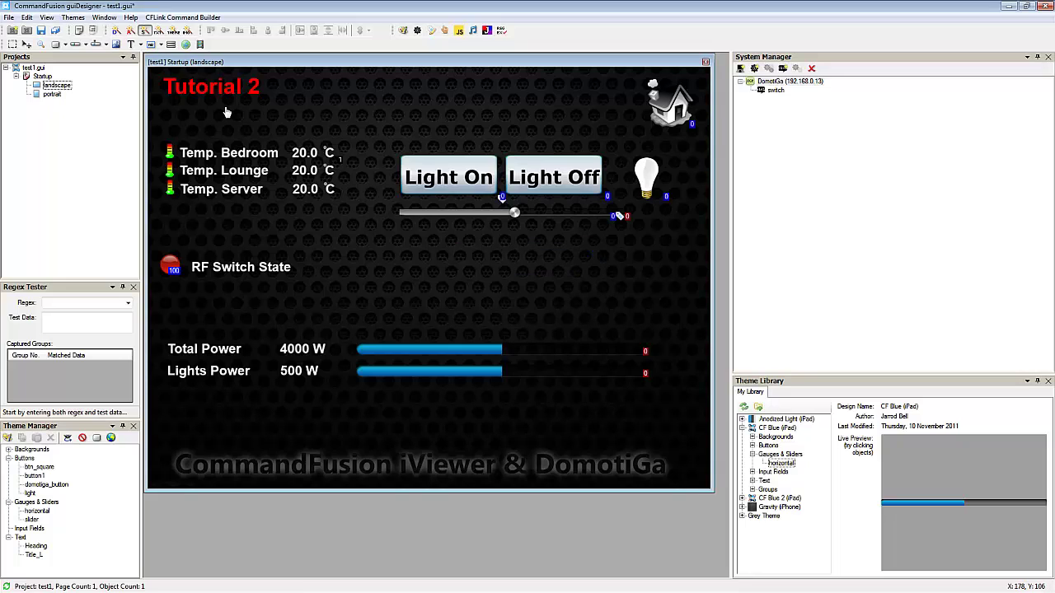
{"action": "left_click", "coordinate": [318, 170]}
{"action": "left_click", "coordinate": [326, 192]}
- Assign digital join 1 to the house button and digital join 2 to the light bulb
{"action": "left_click", "coordinate": [116, 30]}
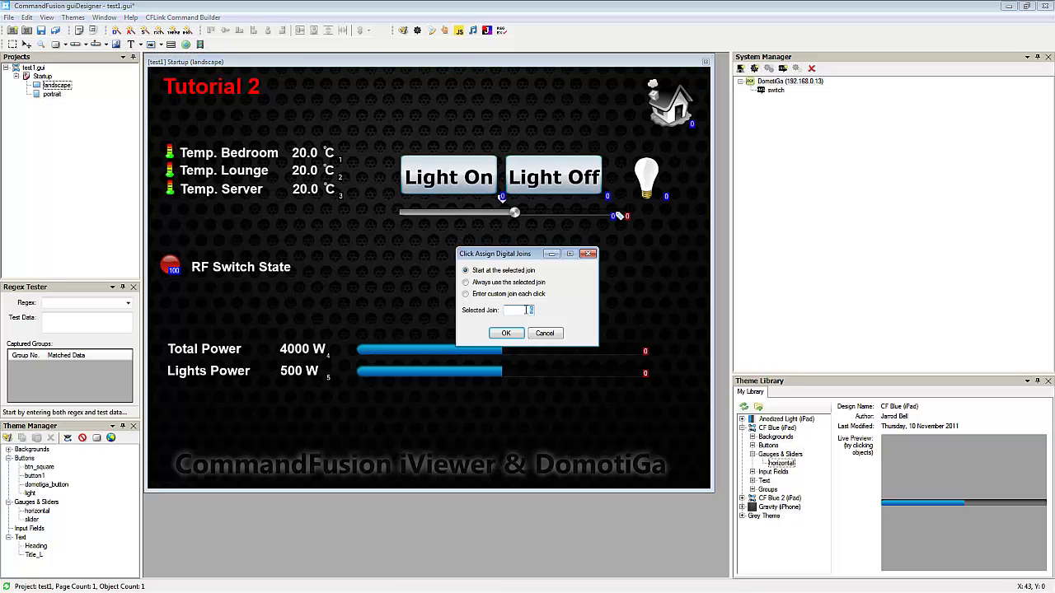
{"action": "left_click", "coordinate": [506, 333]}
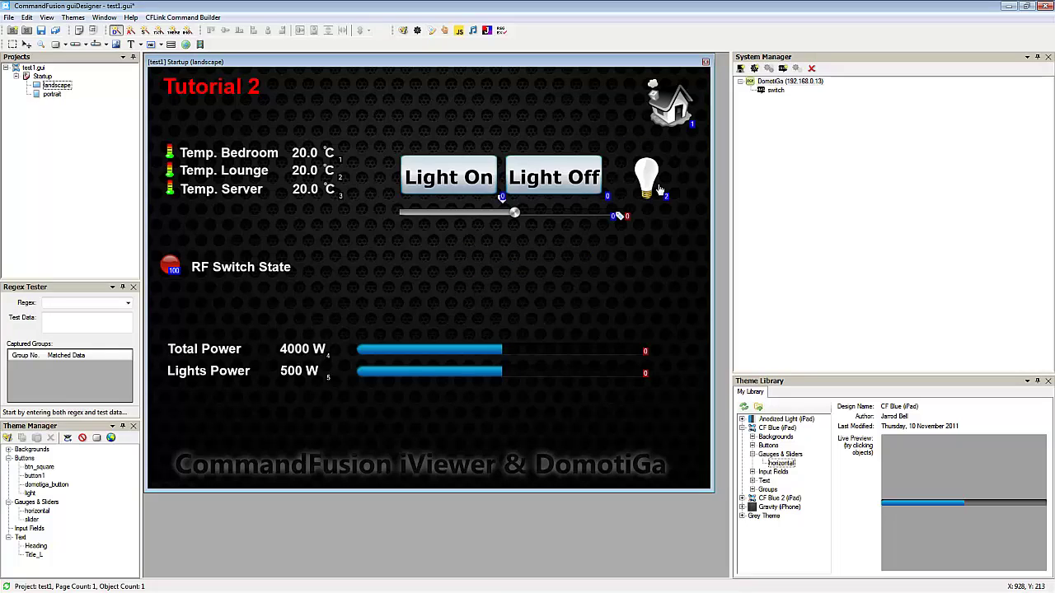
- Assign analog joins 1, 2 and 3 in sequence to the slider, the Total Power gauge and the Lights Power gauge
{"action": "left_click", "coordinate": [130, 33]}
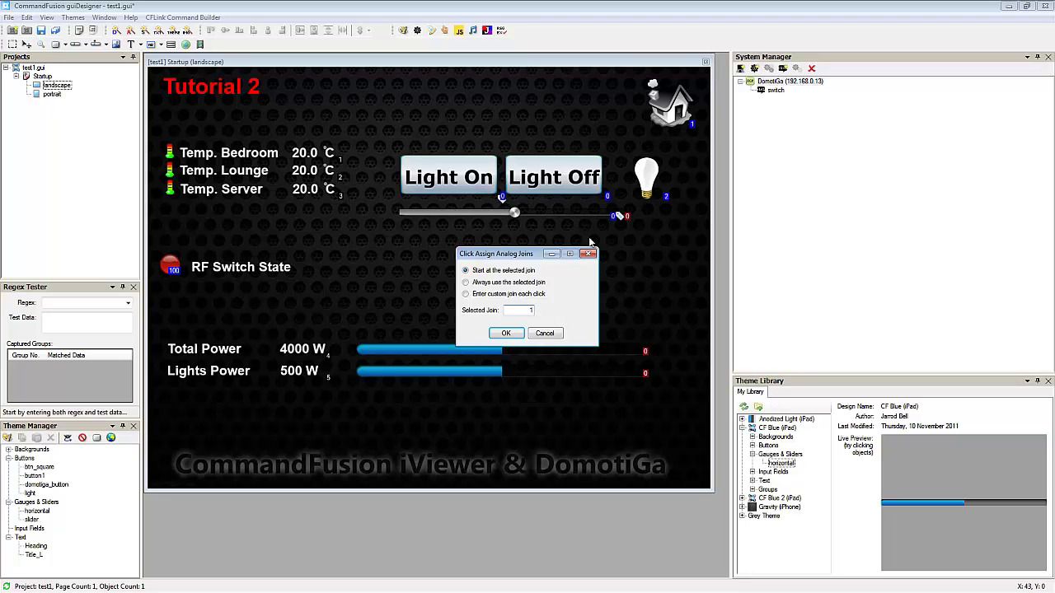
{"action": "left_click", "coordinate": [506, 333]}
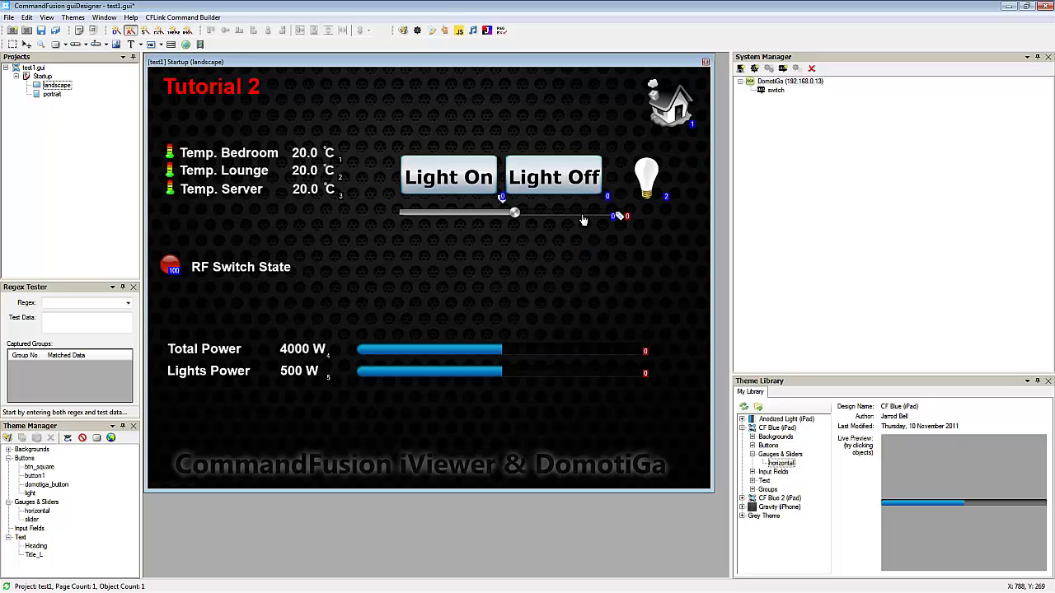
{"action": "left_click", "coordinate": [630, 376]}
{"action": "left_click", "coordinate": [130, 30]}
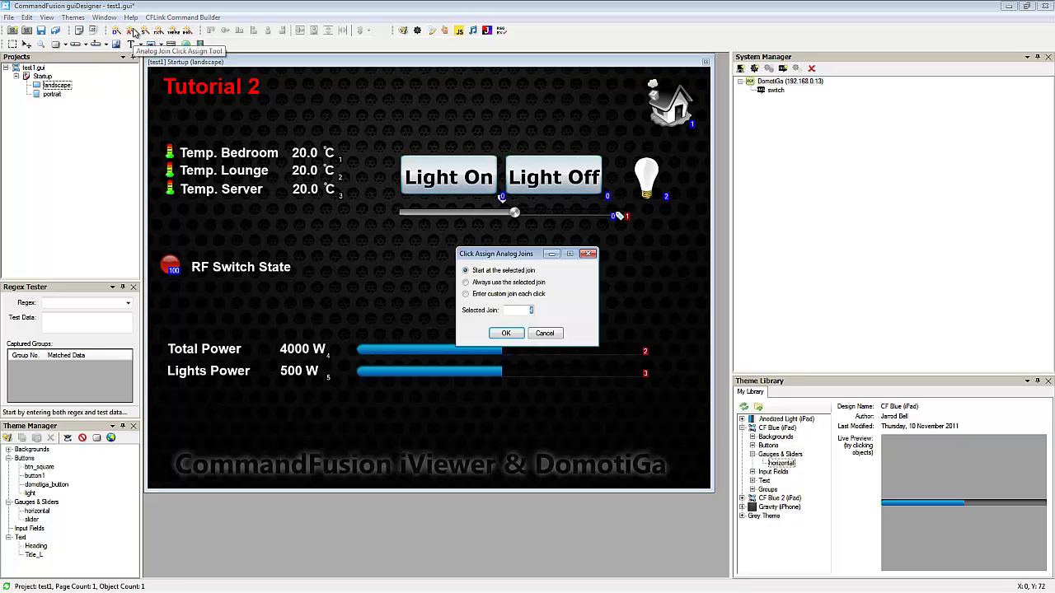
{"action": "left_click", "coordinate": [544, 332]}
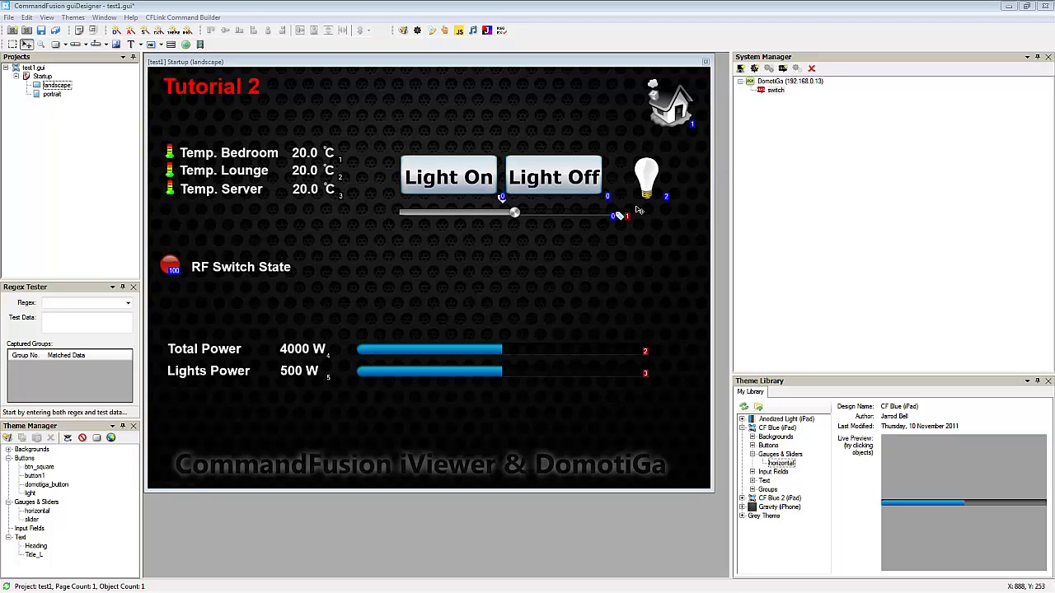
- Duplicate the switch feedback item within the DomotiGa system
{"action": "right_click", "coordinate": [776, 91]}
{"action": "left_click", "coordinate": [799, 110]}
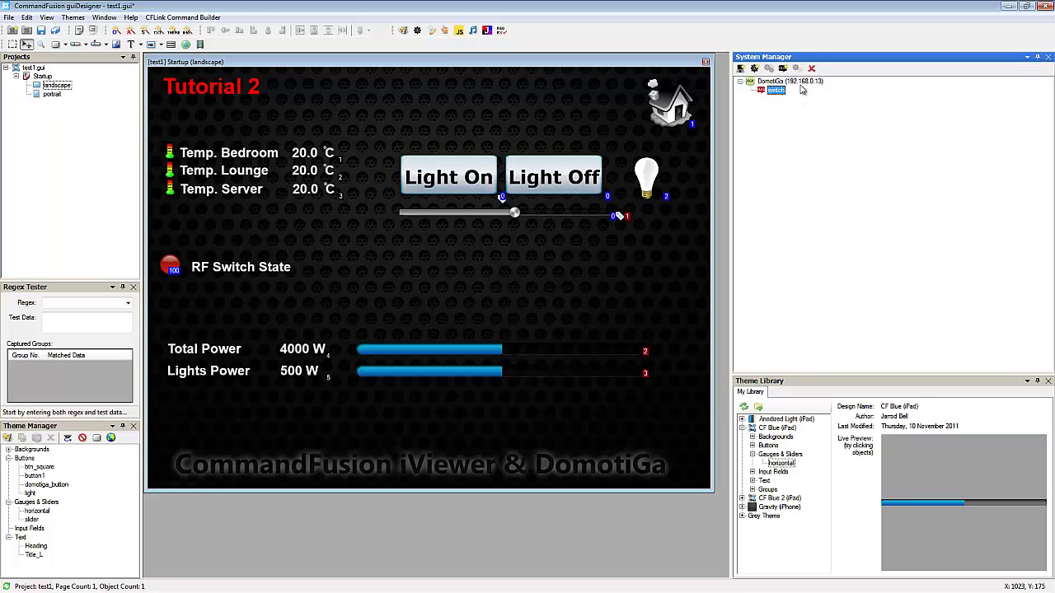
{"action": "left_click", "coordinate": [793, 81]}
{"action": "right_click", "coordinate": [800, 83]}
{"action": "left_click", "coordinate": [827, 114]}
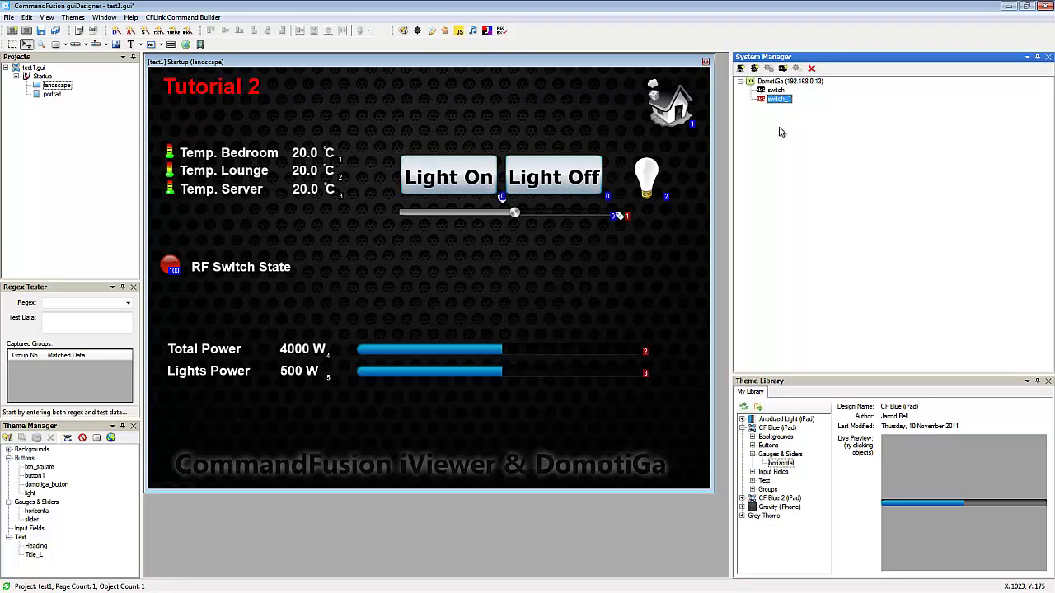
- Rename the duplicated switch feedback item as temp_bedroom and change the device number in its regex to 111
{"action": "double_click", "coordinate": [781, 99]}
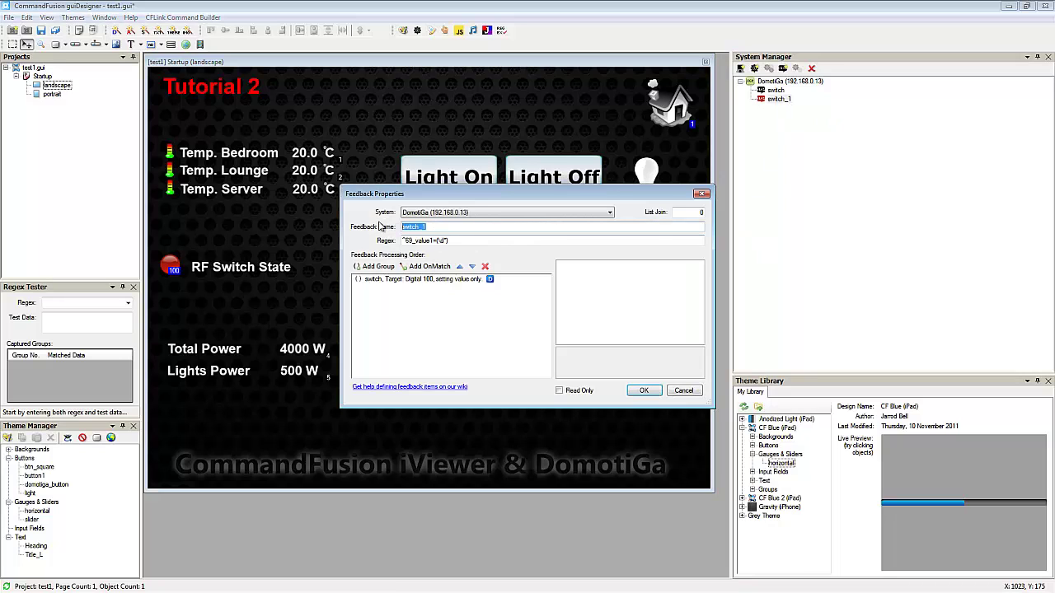
{"action": "type", "text": "l"}
{"action": "left_click", "coordinate": [414, 240]}
{"action": "left_click", "coordinate": [407, 240]}
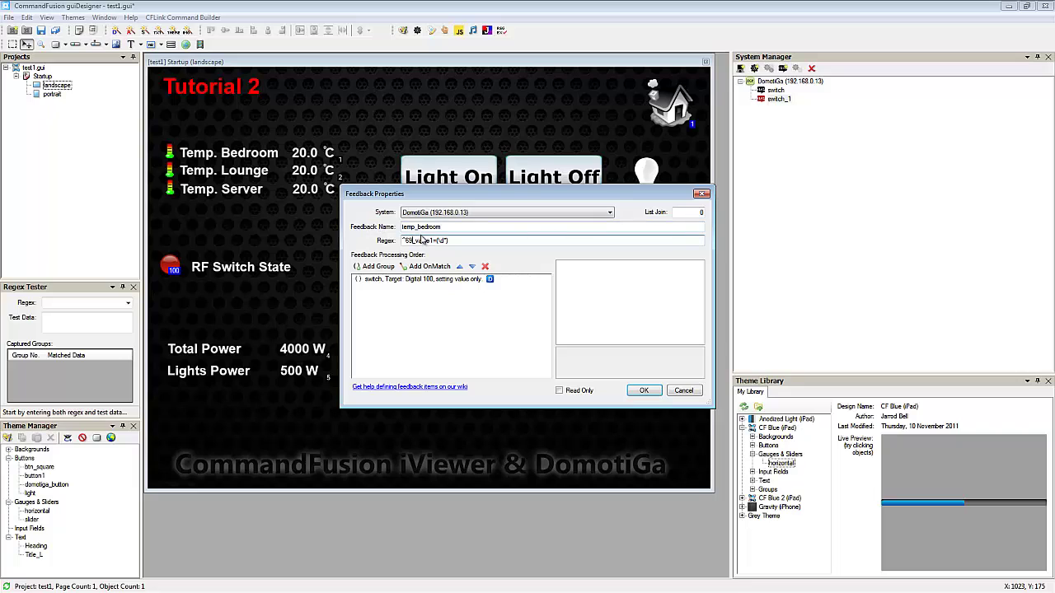
{"action": "key", "text": "Delete"}
{"action": "key", "text": "Delete"}
{"action": "type", "text": "111"}
- Delete the inherited switch group from the temp_bedroom feedback and add a new capture group
{"action": "left_click", "coordinate": [411, 280]}
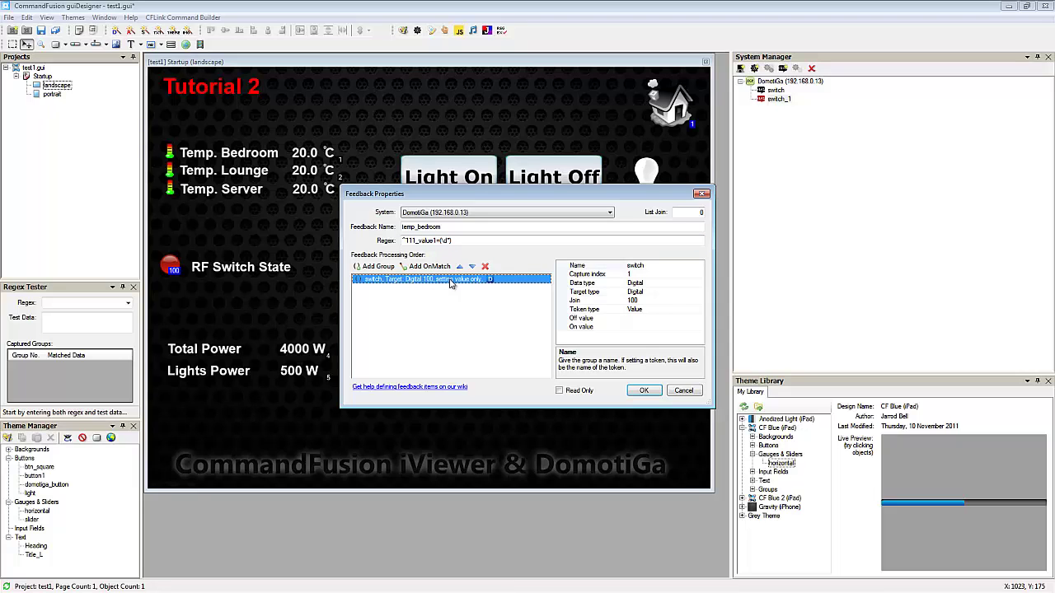
{"action": "left_click", "coordinate": [485, 267]}
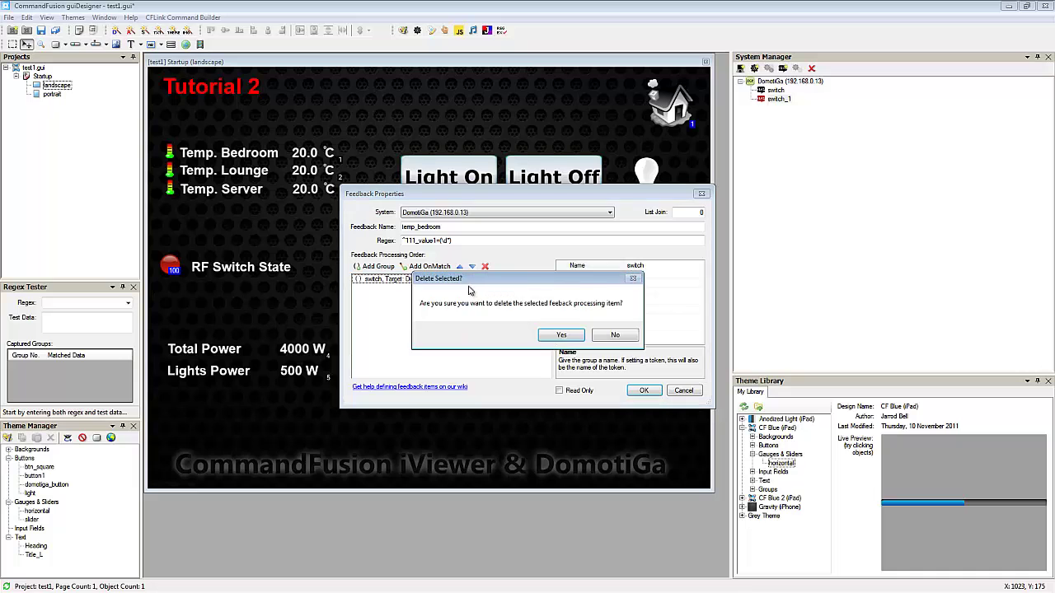
{"action": "left_click", "coordinate": [556, 338]}
{"action": "left_click", "coordinate": [377, 267]}
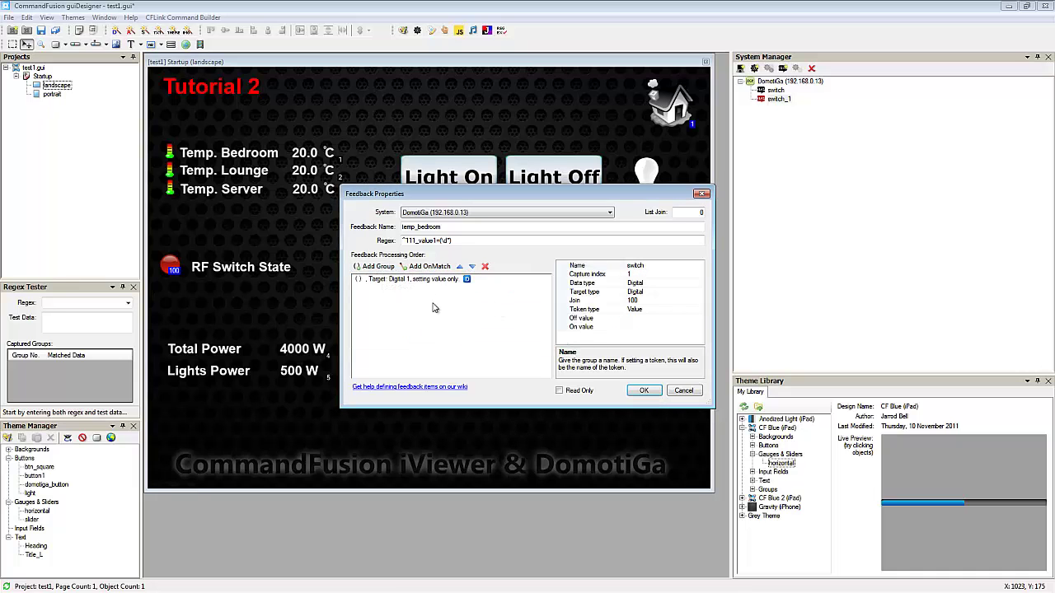
- Set the new capture group's data type to Analog and its target type to Serial, keeping join 1
{"action": "left_click", "coordinate": [657, 283]}
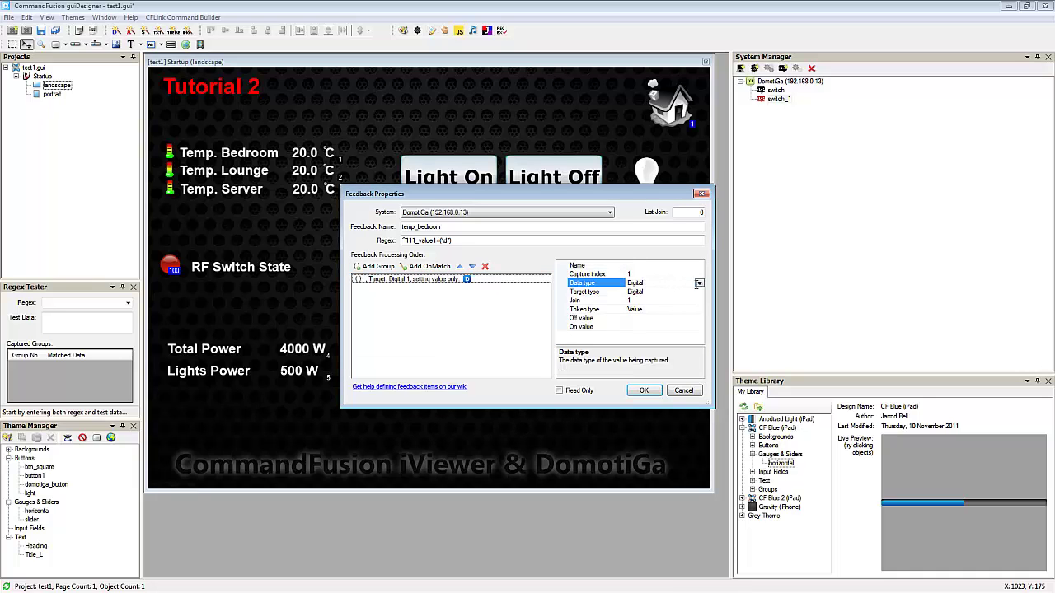
{"action": "left_click", "coordinate": [699, 284]}
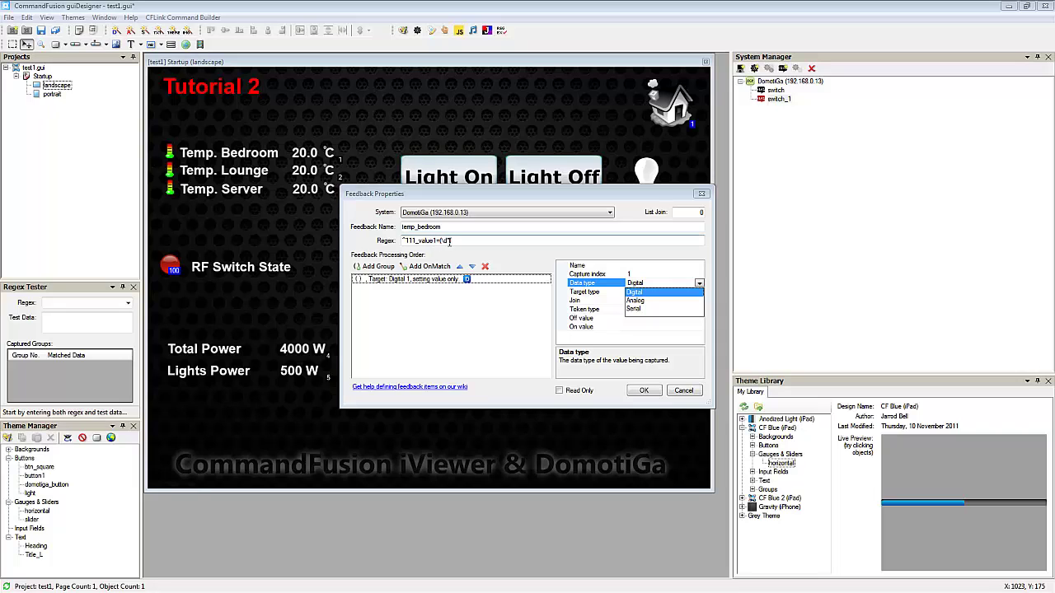
{"action": "left_click", "coordinate": [466, 241]}
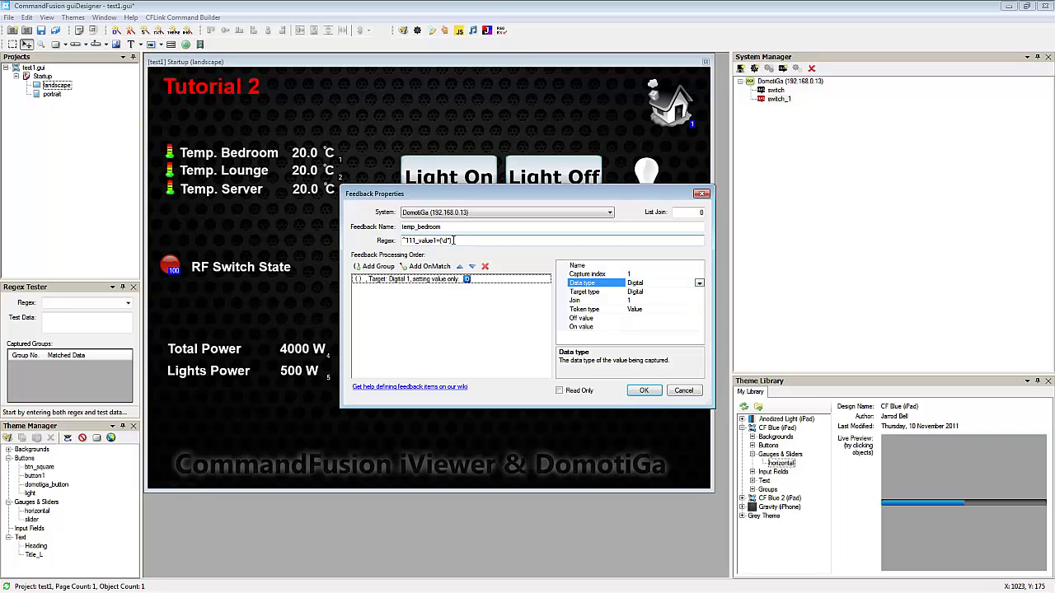
{"action": "left_click_drag", "start_coordinate": [452, 240], "coordinate": [437, 240]}
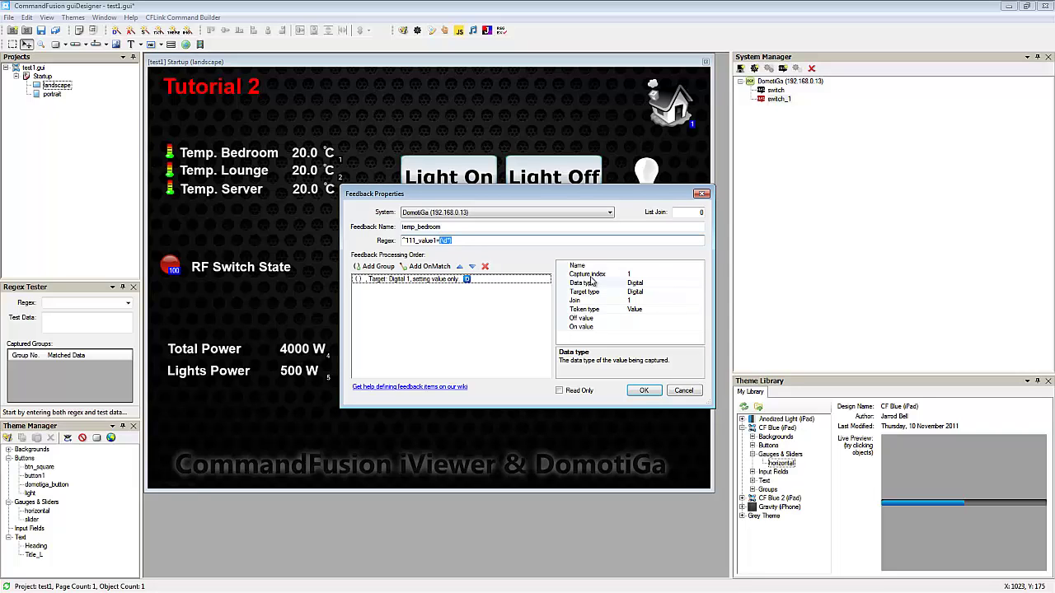
{"action": "left_click", "coordinate": [680, 285]}
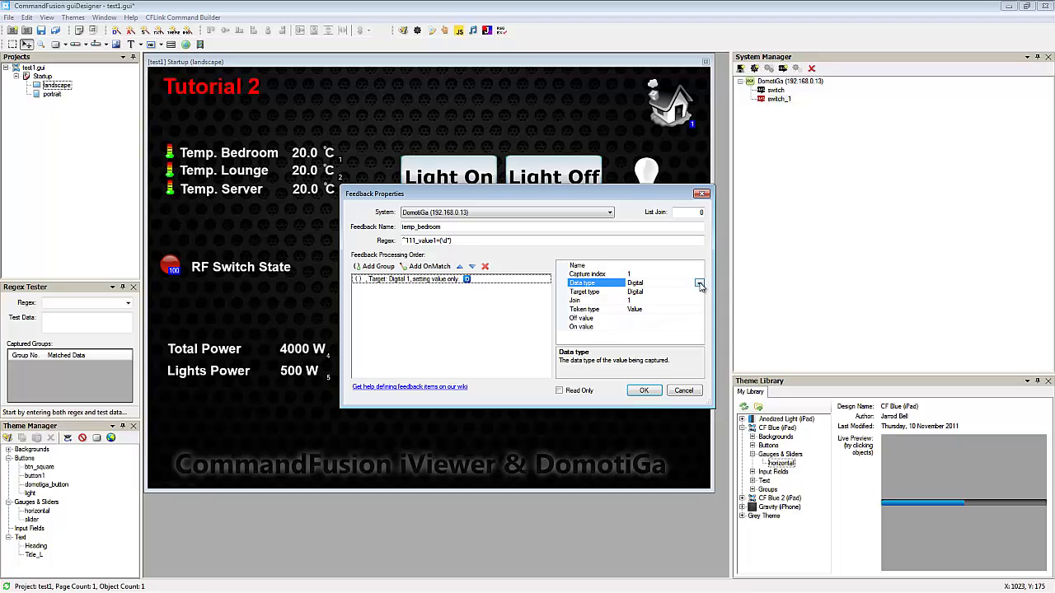
{"action": "left_click", "coordinate": [699, 285]}
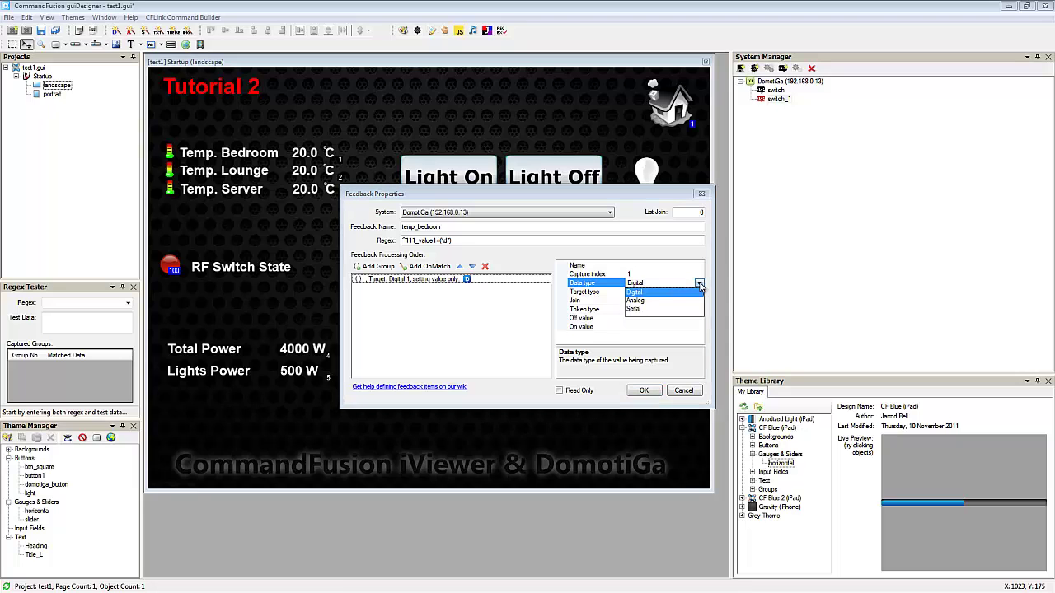
{"action": "left_click", "coordinate": [650, 297]}
{"action": "left_click", "coordinate": [686, 291]}
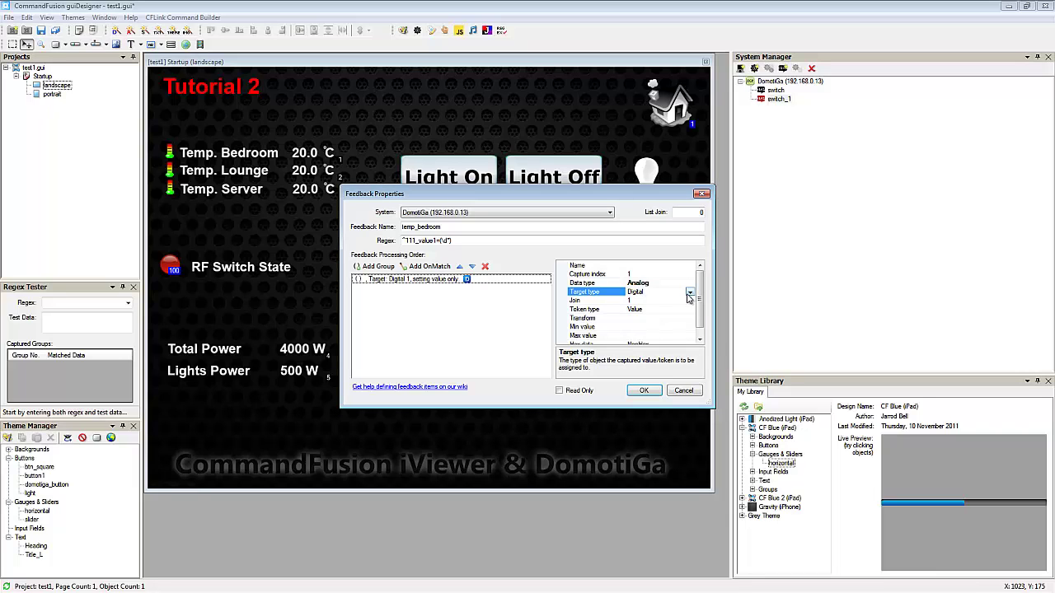
{"action": "left_click", "coordinate": [689, 294]}
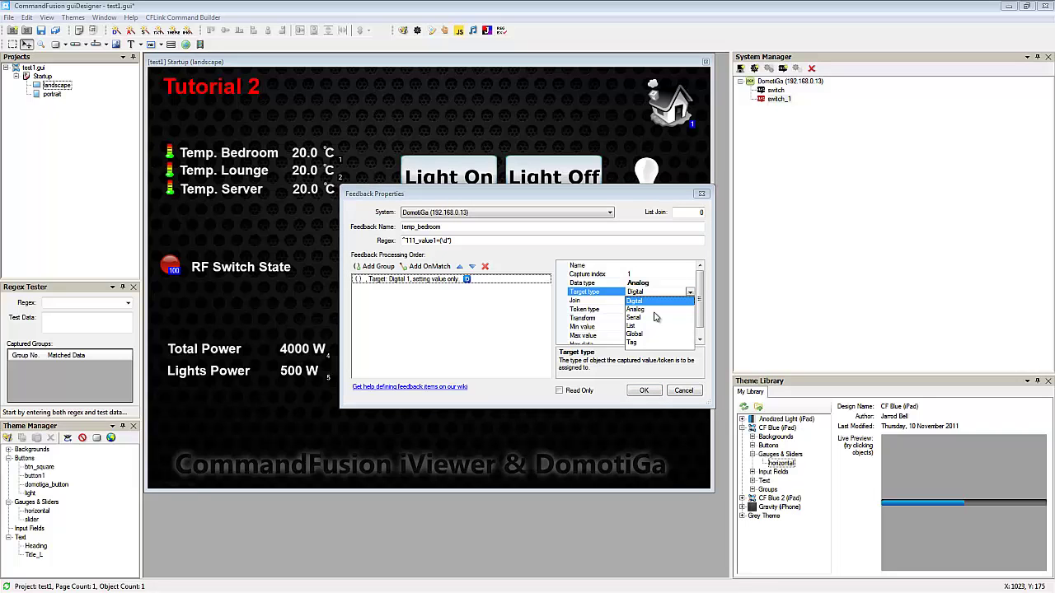
{"action": "left_click", "coordinate": [648, 319]}
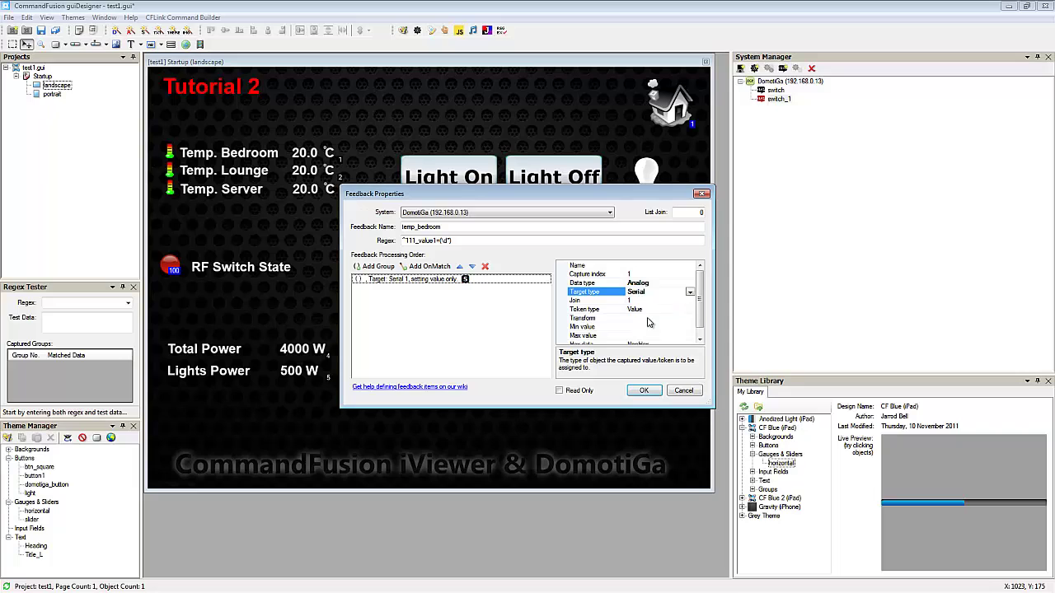
{"action": "left_click", "coordinate": [645, 300]}
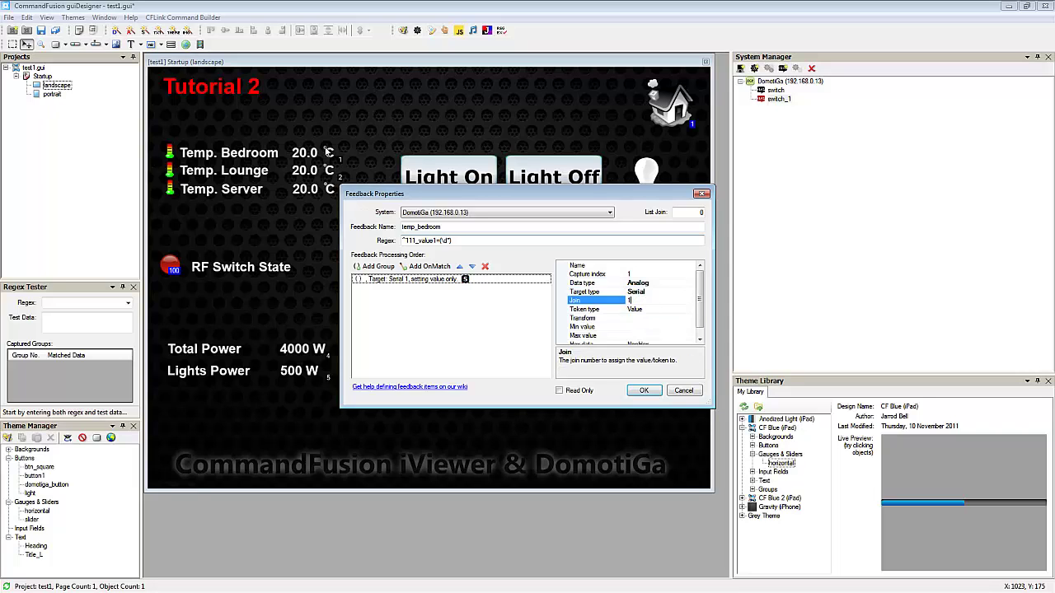
- Set the group's transform to {{value:1}} ℃ and save the temp_bedroom feedback item
{"action": "left_click", "coordinate": [639, 320]}
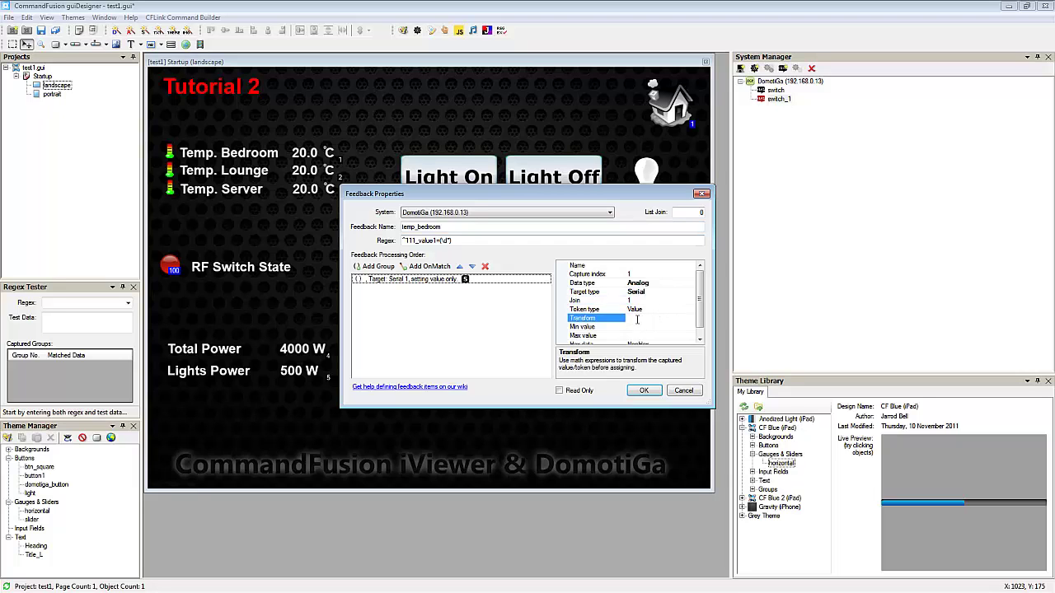
{"action": "right_click", "coordinate": [637, 320]}
{"action": "left_click", "coordinate": [656, 365]}
{"action": "left_click_drag", "start_coordinate": [644, 320], "coordinate": [585, 311]}
{"action": "type", "text": "{value"}
{"action": "key", "text": "alt+Tab"}
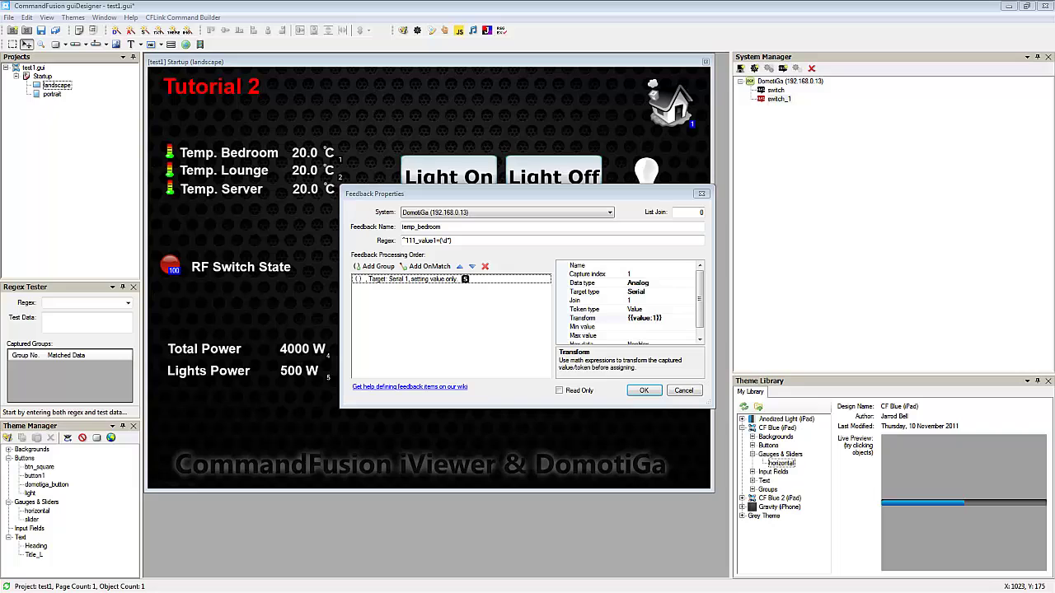
{"action": "left_click", "coordinate": [677, 318]}
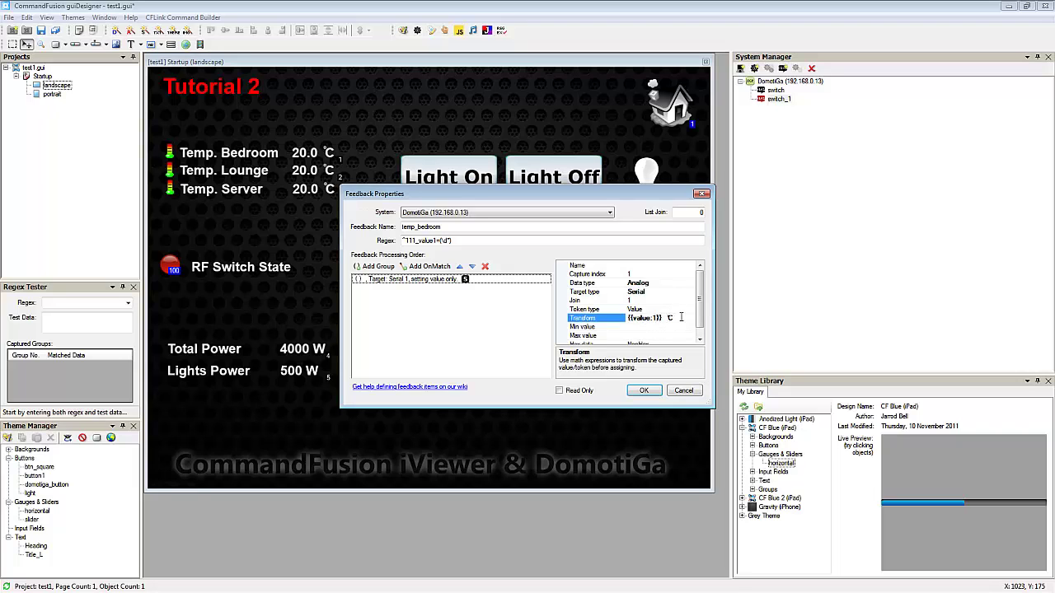
{"action": "left_click_drag", "start_coordinate": [701, 326], "coordinate": [700, 333]}
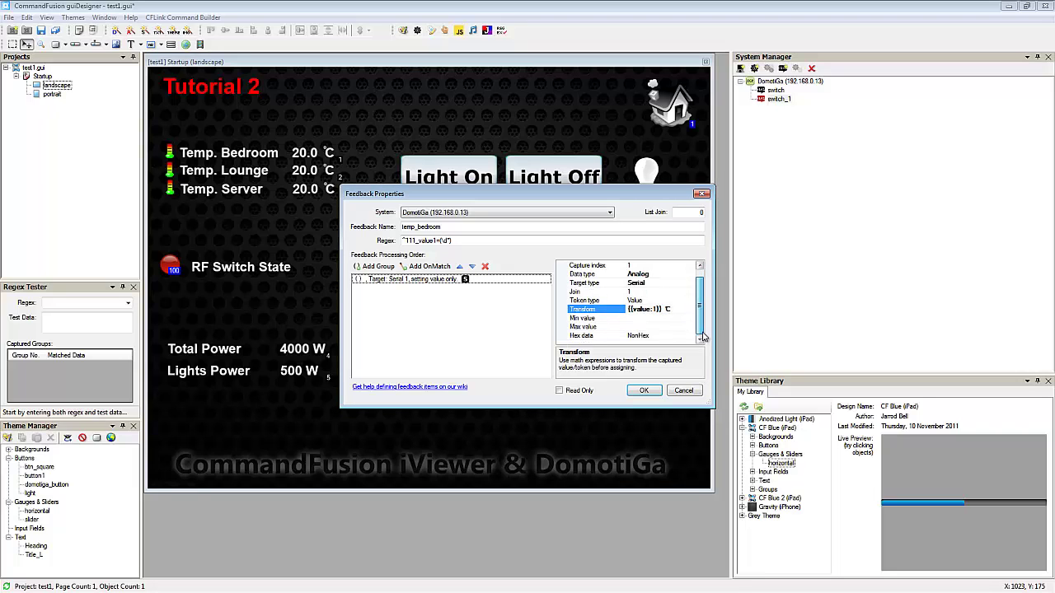
{"action": "left_click", "coordinate": [474, 298]}
{"action": "left_click", "coordinate": [455, 280]}
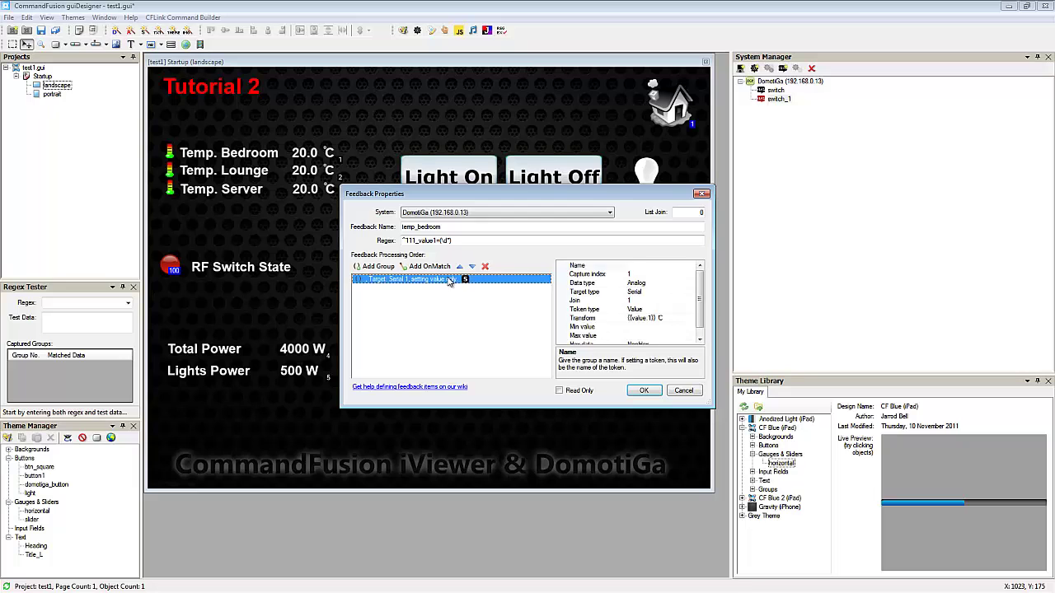
{"action": "left_click", "coordinate": [700, 319]}
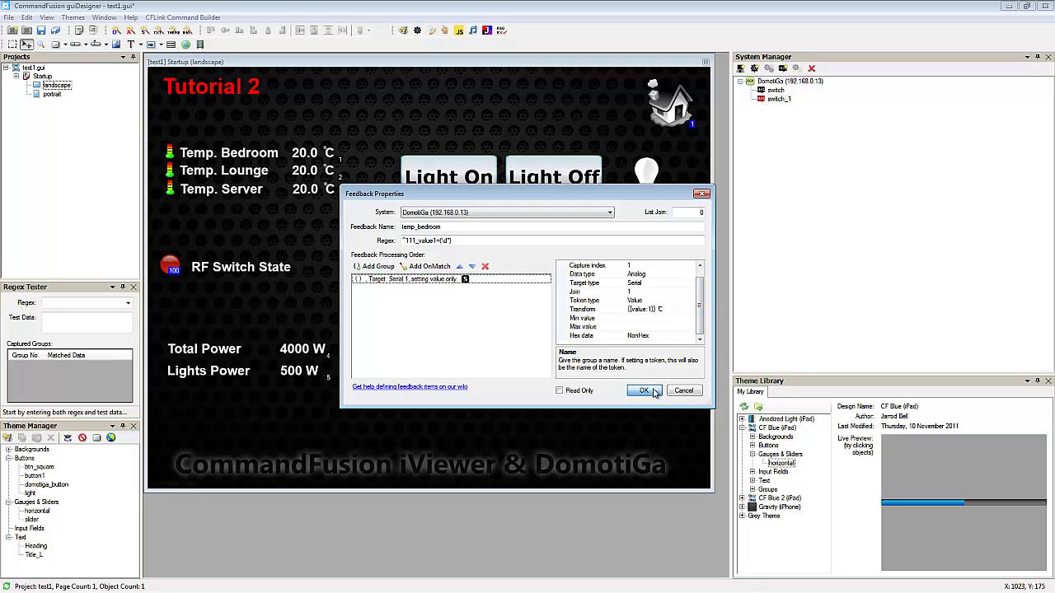
{"action": "left_click", "coordinate": [644, 390]}
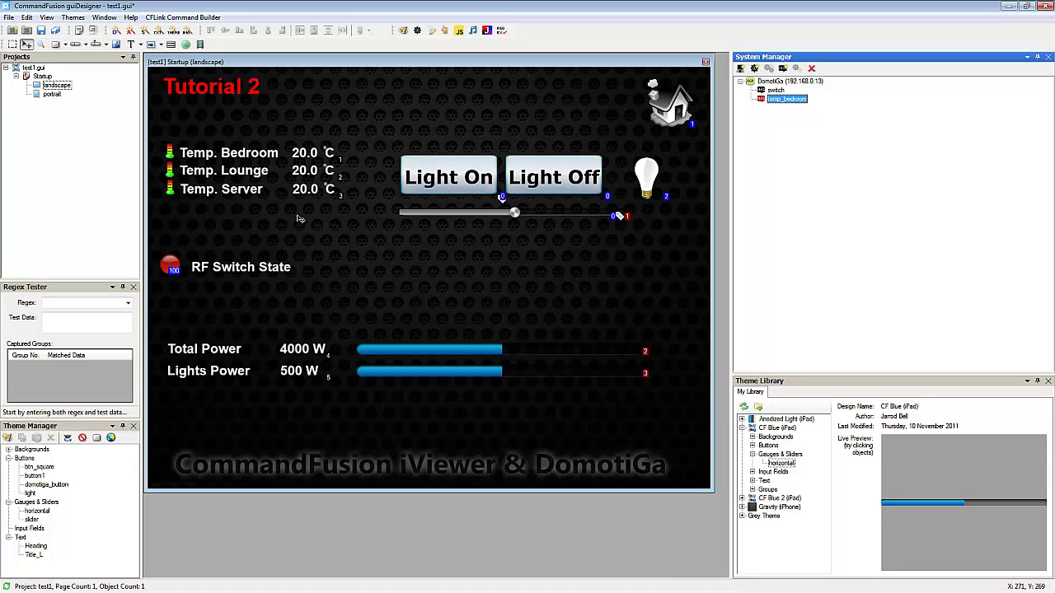
- Make two copies of the temp_bedroom feedback item within the DomotiGa system
{"action": "left_click", "coordinate": [796, 99]}
{"action": "key", "text": "ctrl+c"}
{"action": "key", "text": "ctrl+v"}
{"action": "right_click", "coordinate": [812, 82]}
{"action": "left_click", "coordinate": [837, 112]}
- Rename the first copy as temp_loungw, change its regex device number to 50, and edit its group's serial join
{"action": "double_click", "coordinate": [797, 109]}
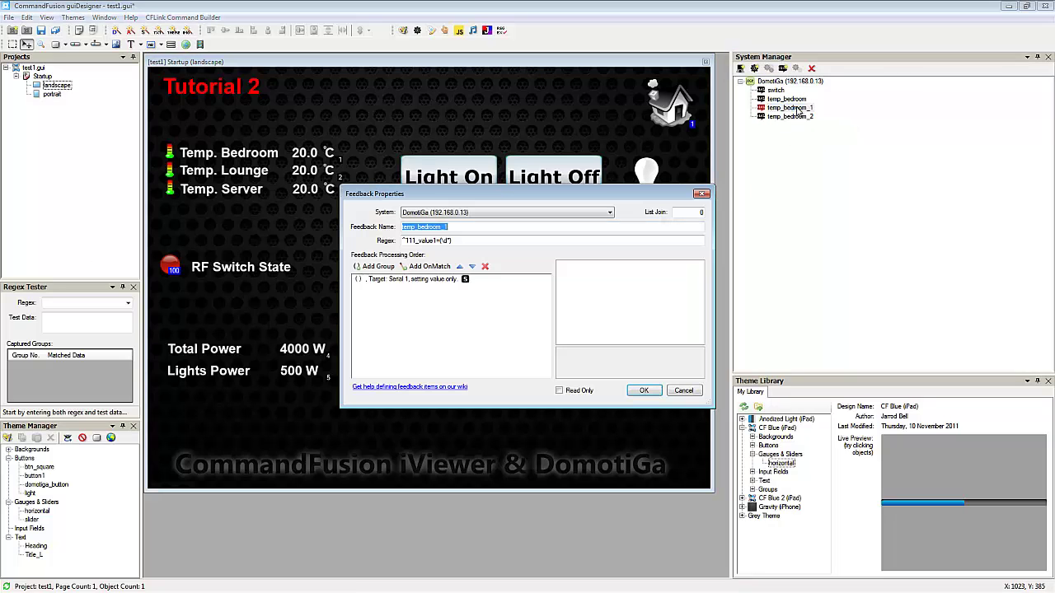
{"action": "left_click_drag", "start_coordinate": [418, 226], "coordinate": [501, 226]}
{"action": "type", "text": "loungw"}
{"action": "left_click", "coordinate": [412, 241]}
{"action": "left_click_drag", "start_coordinate": [406, 241], "coordinate": [417, 241]}
{"action": "type", "text": "50"}
{"action": "left_click", "coordinate": [441, 279]}
{"action": "left_click", "coordinate": [632, 301]}
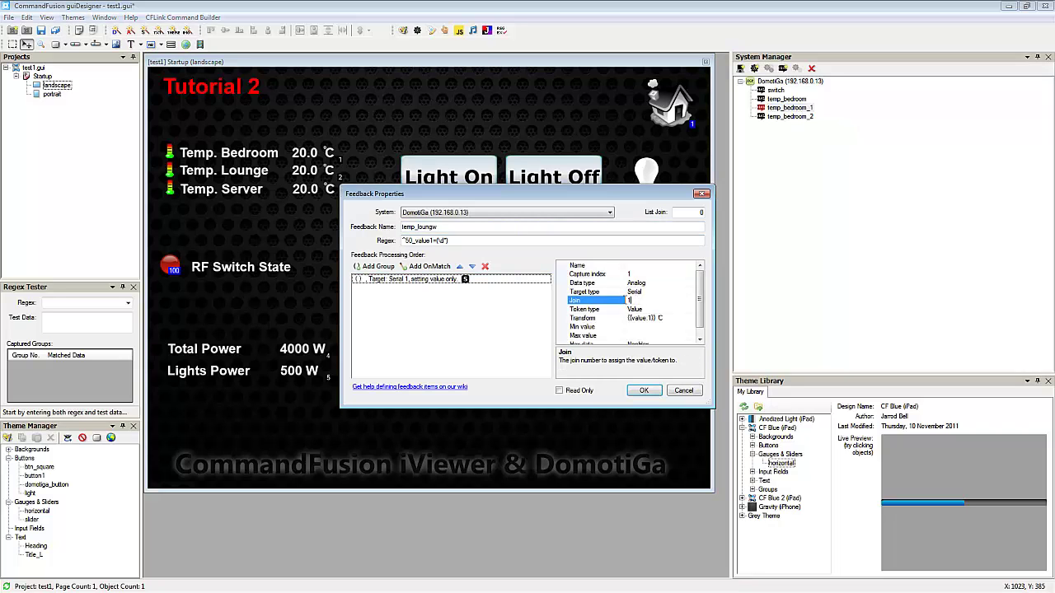
{"action": "left_click", "coordinate": [644, 390]}
- Rename the second copy as temp_server, with device number 43 in its regex and serial join 3
{"action": "double_click", "coordinate": [790, 107]}
{"action": "left_click_drag", "start_coordinate": [417, 226], "coordinate": [547, 224]}
{"action": "type", "text": "server"}
{"action": "left_click", "coordinate": [416, 241]}
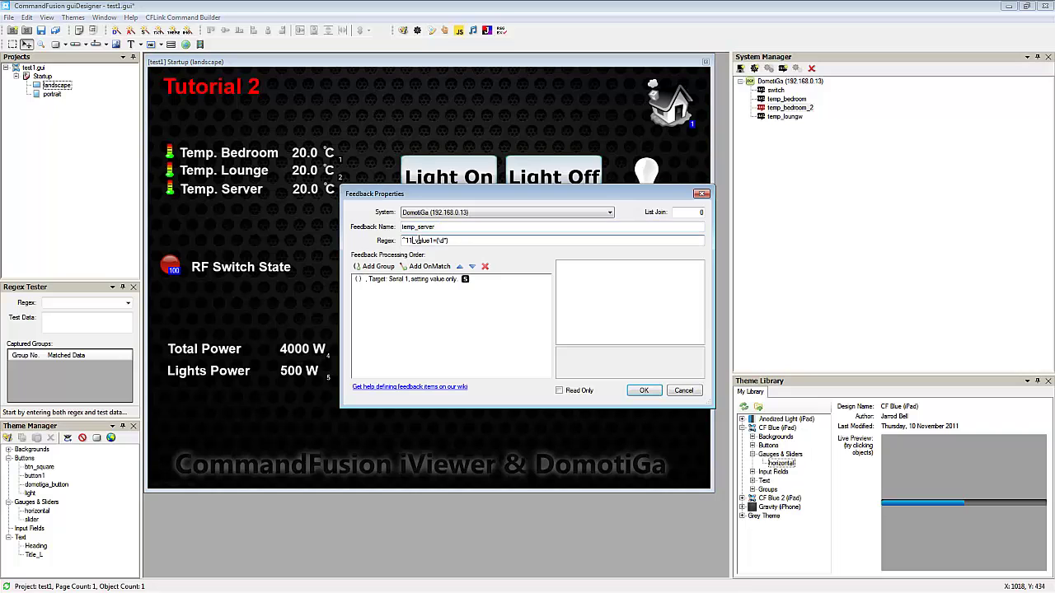
{"action": "left_click", "coordinate": [420, 281]}
{"action": "left_click", "coordinate": [631, 300]}
{"action": "type", "text": "3"}
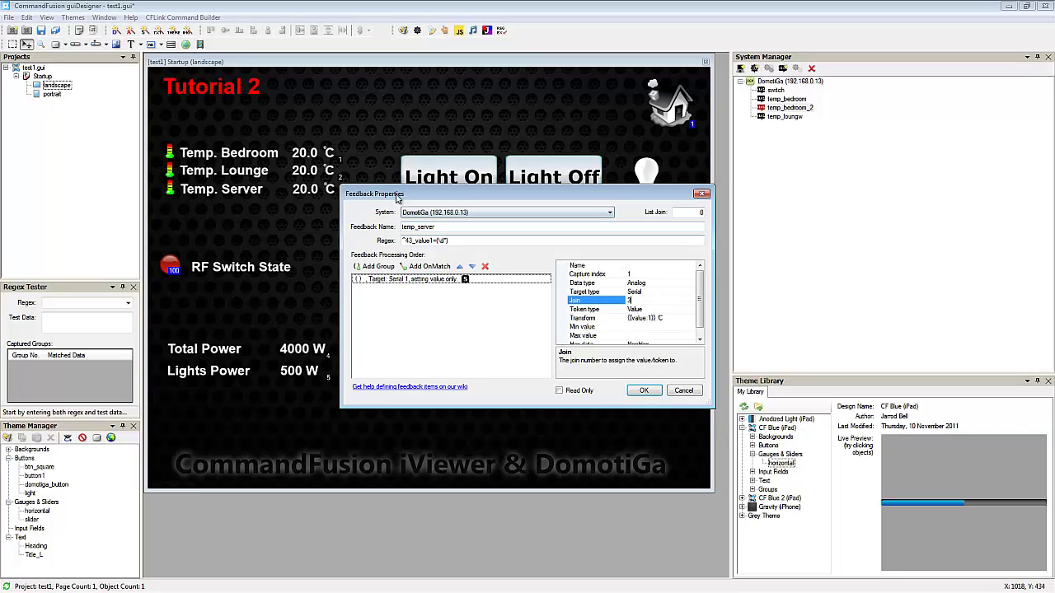
{"action": "key", "text": "Return"}
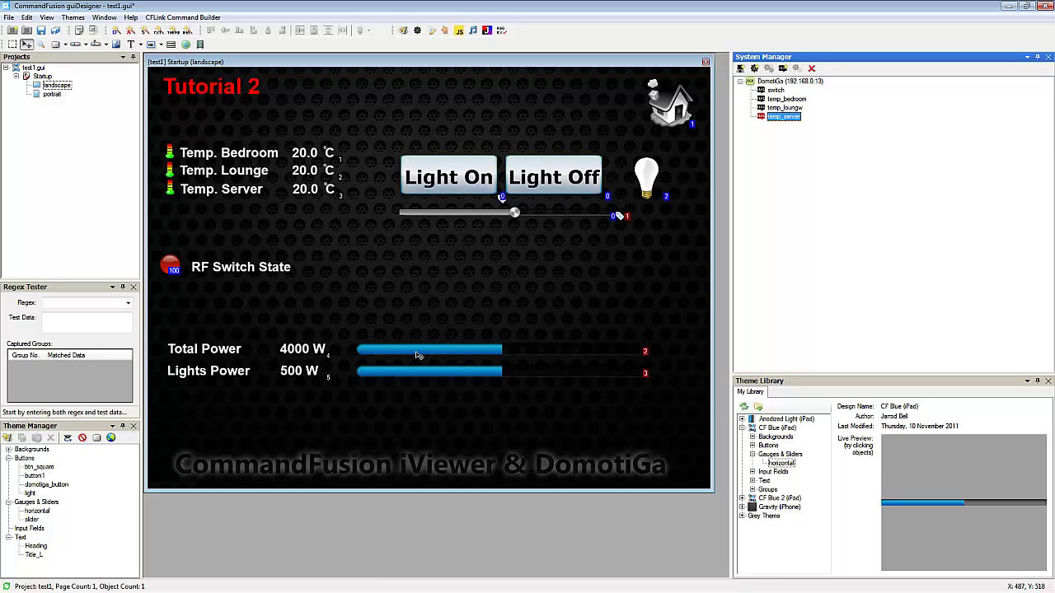
- Duplicate the temp_server feedback item within the DomotiGa system
{"action": "left_click", "coordinate": [152, 247]}
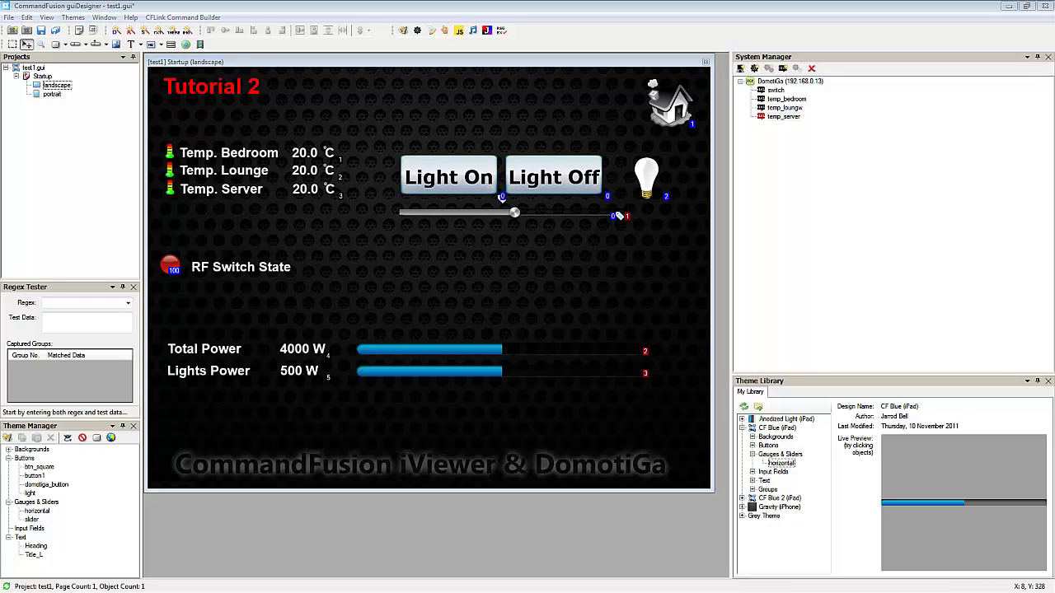
{"action": "right_click", "coordinate": [780, 117]}
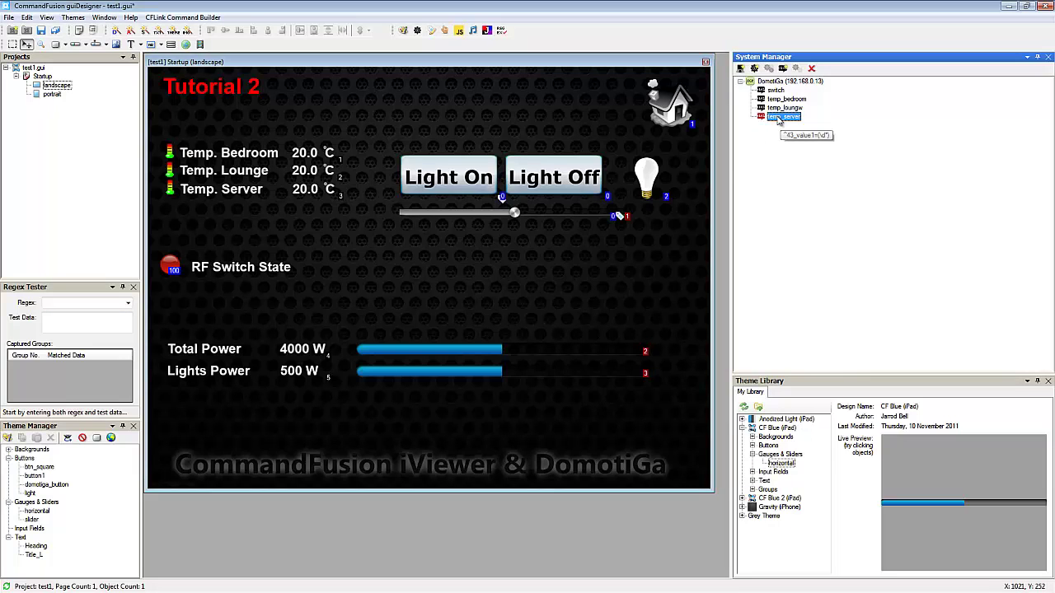
{"action": "left_click", "coordinate": [805, 135]}
{"action": "right_click", "coordinate": [785, 134]}
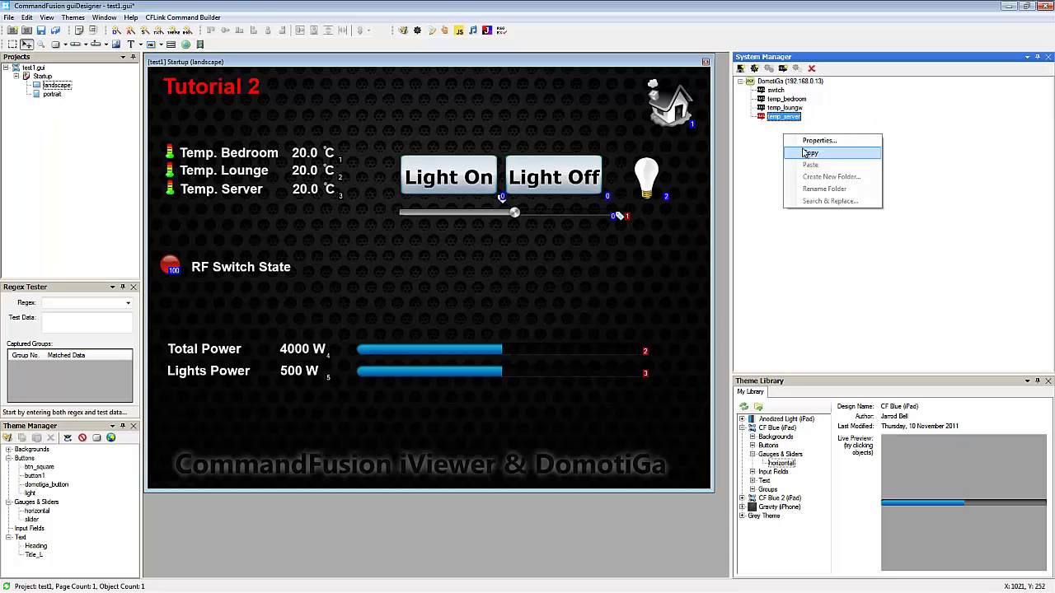
{"action": "left_click", "coordinate": [794, 81]}
{"action": "right_click", "coordinate": [794, 80]}
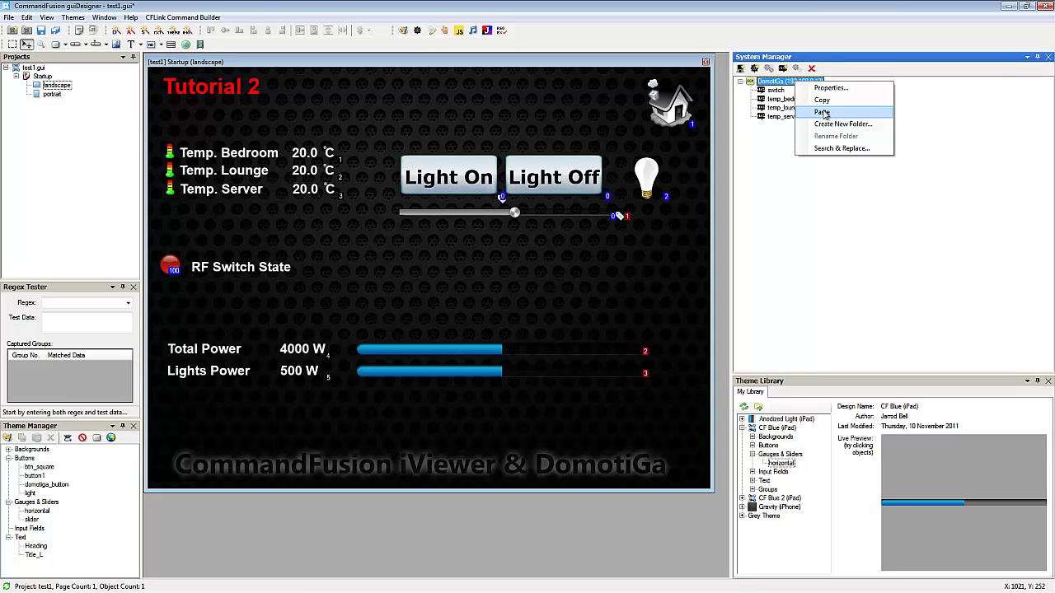
{"action": "left_click", "coordinate": [814, 111]}
{"action": "right_click", "coordinate": [792, 81]}
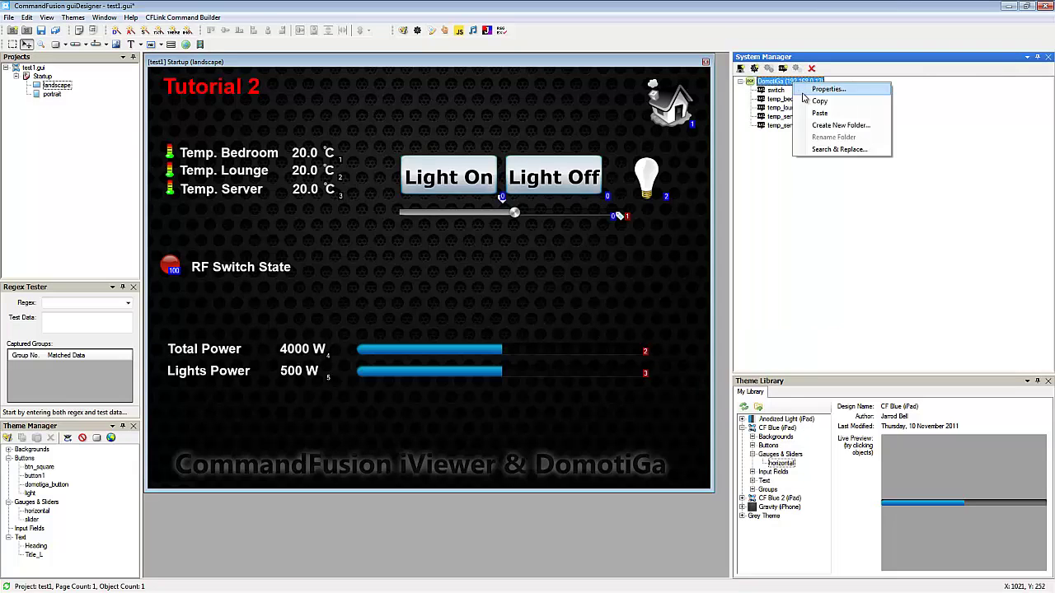
{"action": "left_click", "coordinate": [772, 159]}
- Rename the copied temp_server feedback item as total_power and set the device number in its regex to 72
{"action": "double_click", "coordinate": [786, 125]}
{"action": "left_click", "coordinate": [455, 227]}
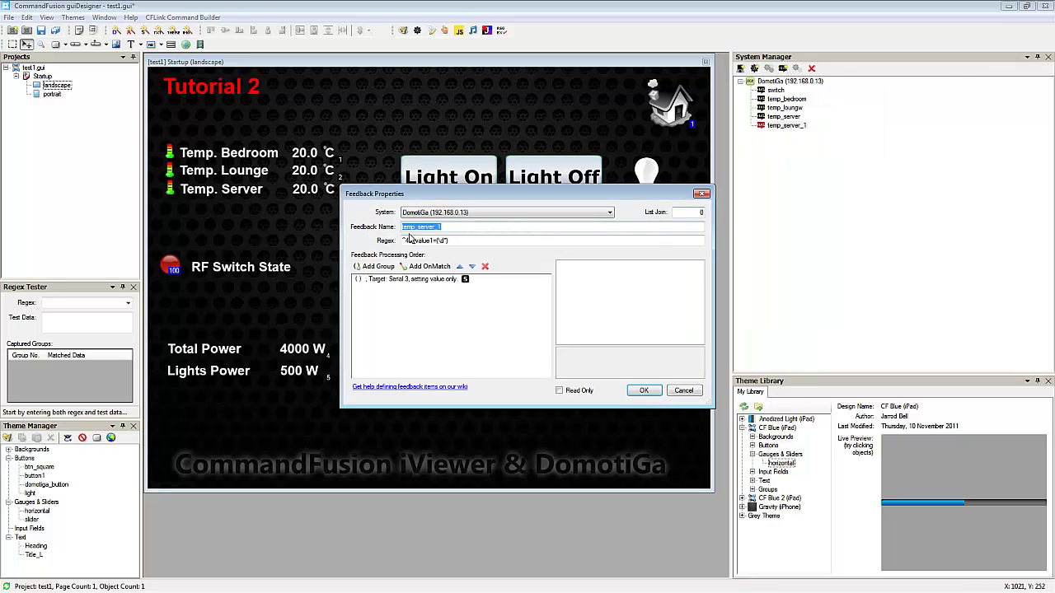
{"action": "left_click_drag", "start_coordinate": [456, 227], "coordinate": [380, 234]}
{"action": "type", "text": "total_powe"}
{"action": "left_click", "coordinate": [424, 240]}
{"action": "key", "text": "BackSpace"}
{"action": "key", "text": "BackSpace"}
{"action": "type", "text": "72"}
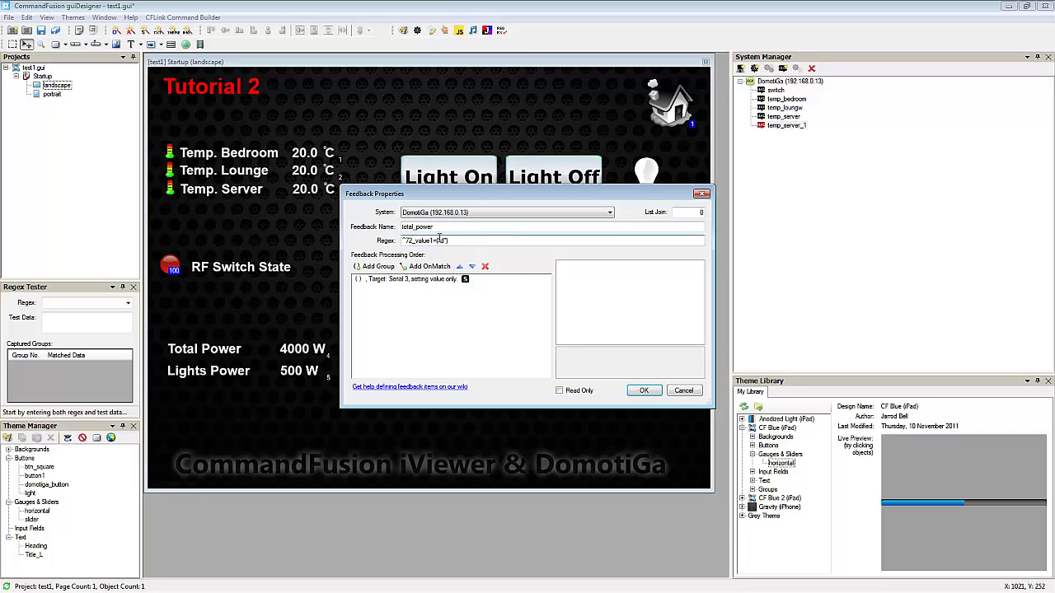
- Replace total_power's inherited serial group with a fresh default processing group
{"action": "left_click", "coordinate": [438, 281]}
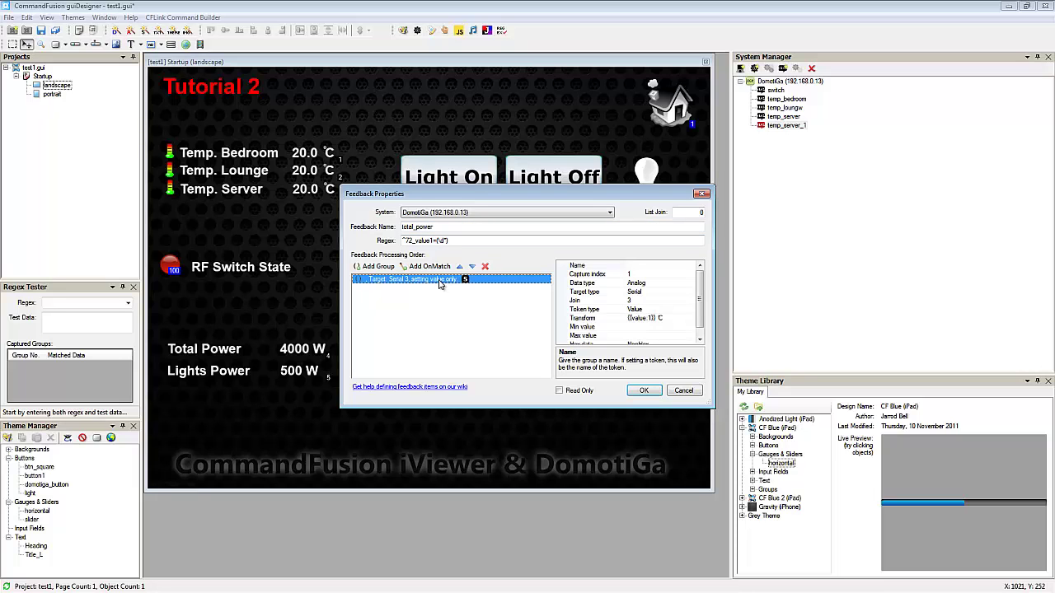
{"action": "left_click", "coordinate": [485, 267]}
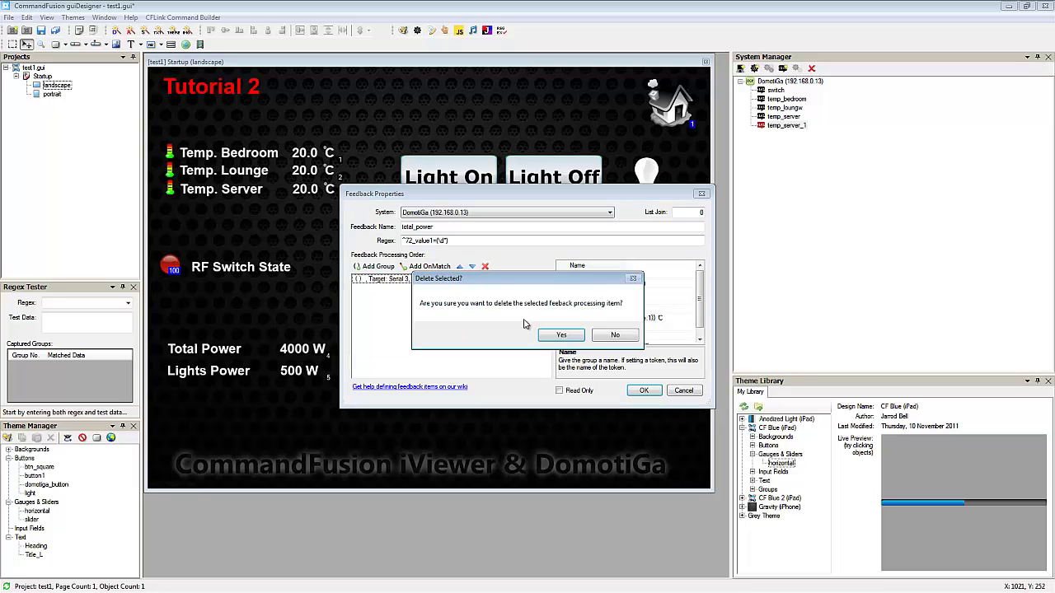
{"action": "left_click", "coordinate": [555, 335]}
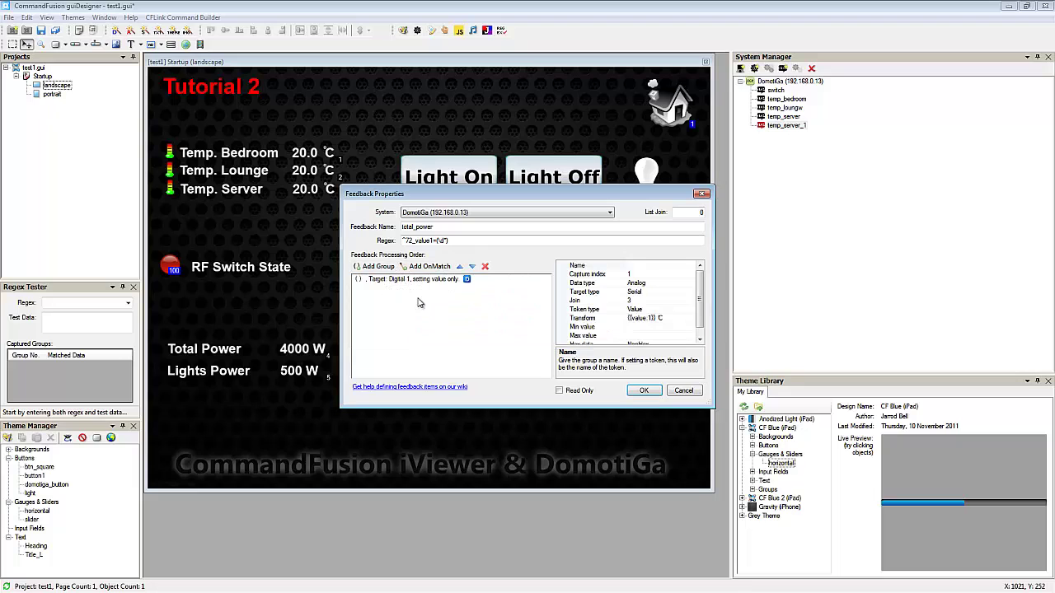
{"action": "left_click", "coordinate": [434, 281]}
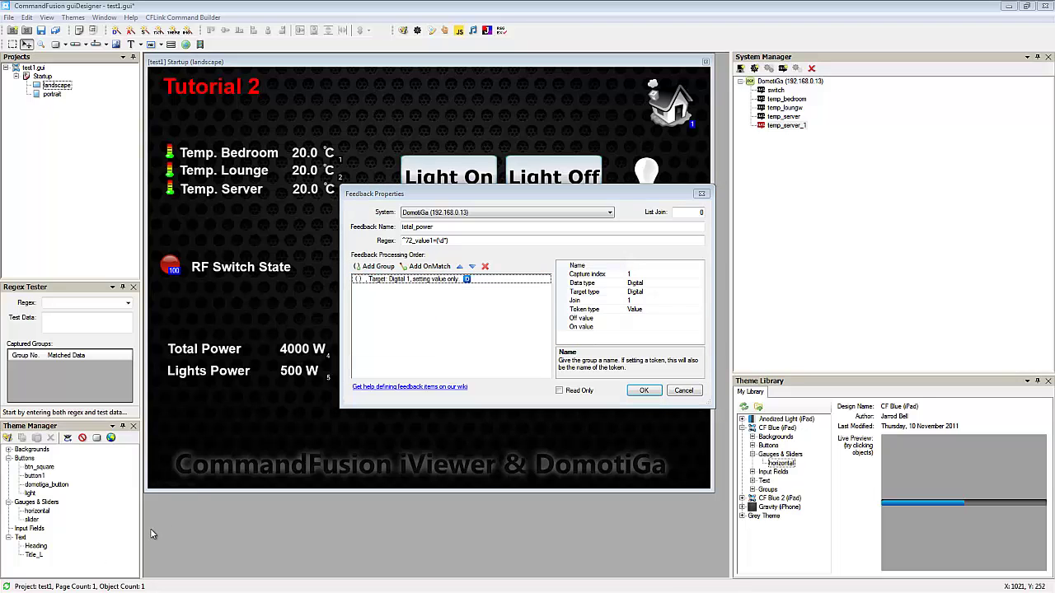
{"action": "left_click", "coordinate": [445, 280]}
{"action": "left_click", "coordinate": [485, 267]}
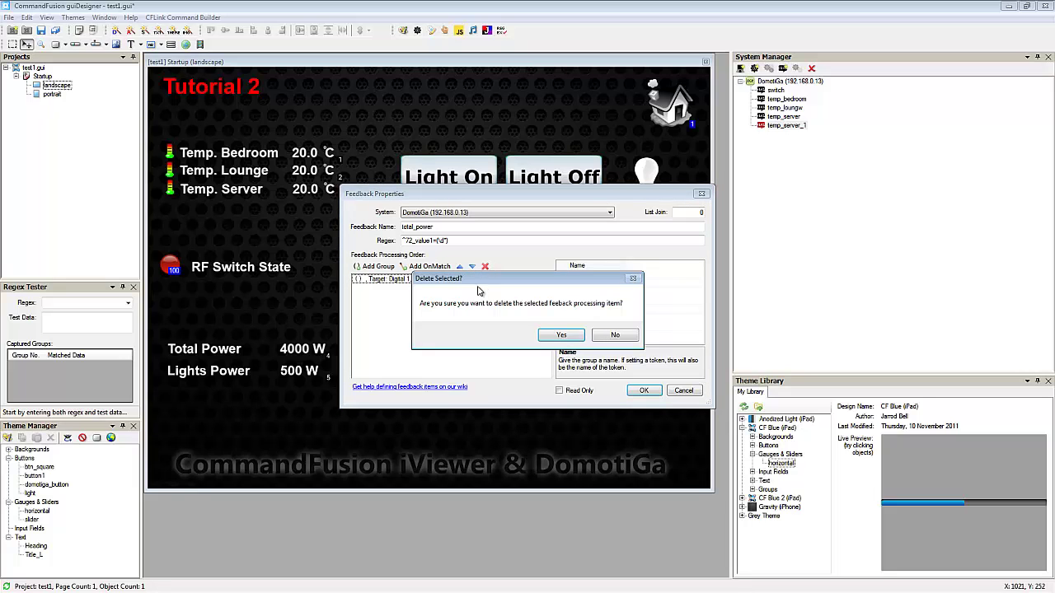
{"action": "left_click", "coordinate": [560, 336]}
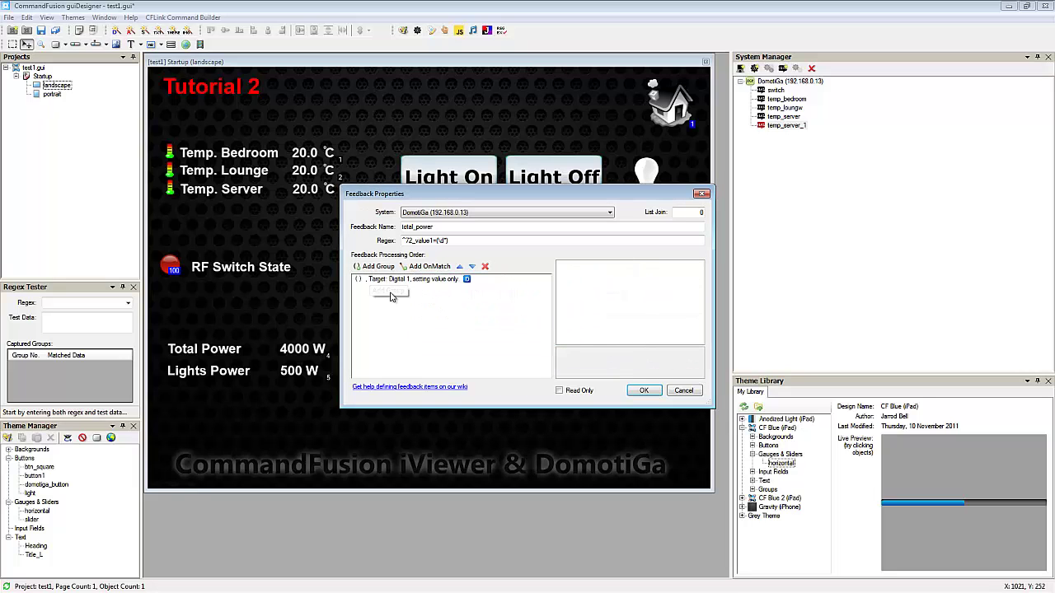
- Set both the data type and the target type of total_power's new group to Analog, keeping capture index 1
{"action": "left_click", "coordinate": [410, 281]}
{"action": "left_click", "coordinate": [648, 273]}
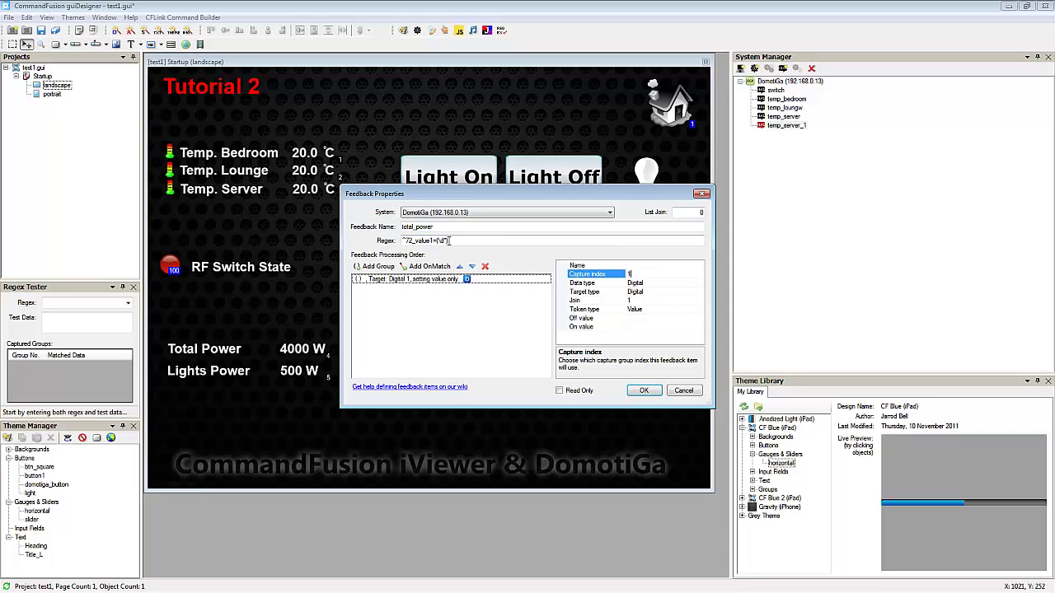
{"action": "left_click_drag", "start_coordinate": [451, 240], "coordinate": [432, 240]}
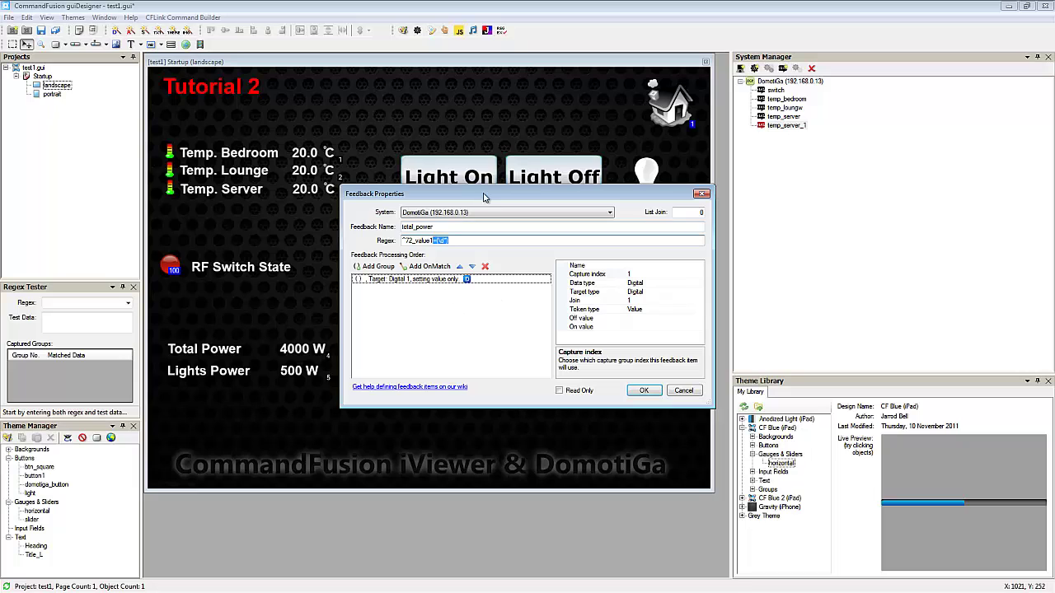
{"action": "left_click_drag", "start_coordinate": [485, 197], "coordinate": [478, 132]}
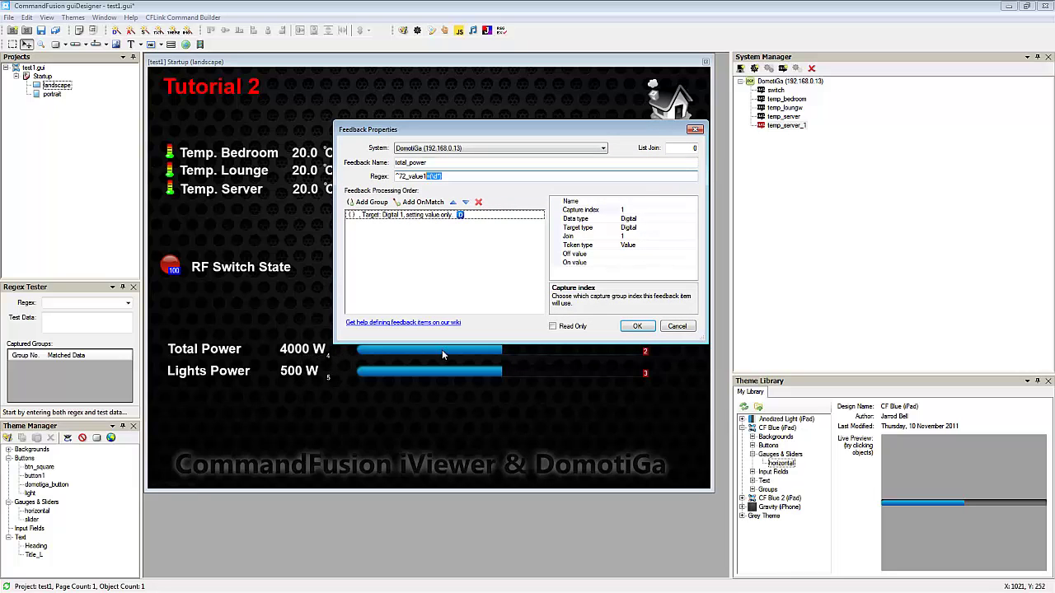
{"action": "left_click", "coordinate": [434, 216]}
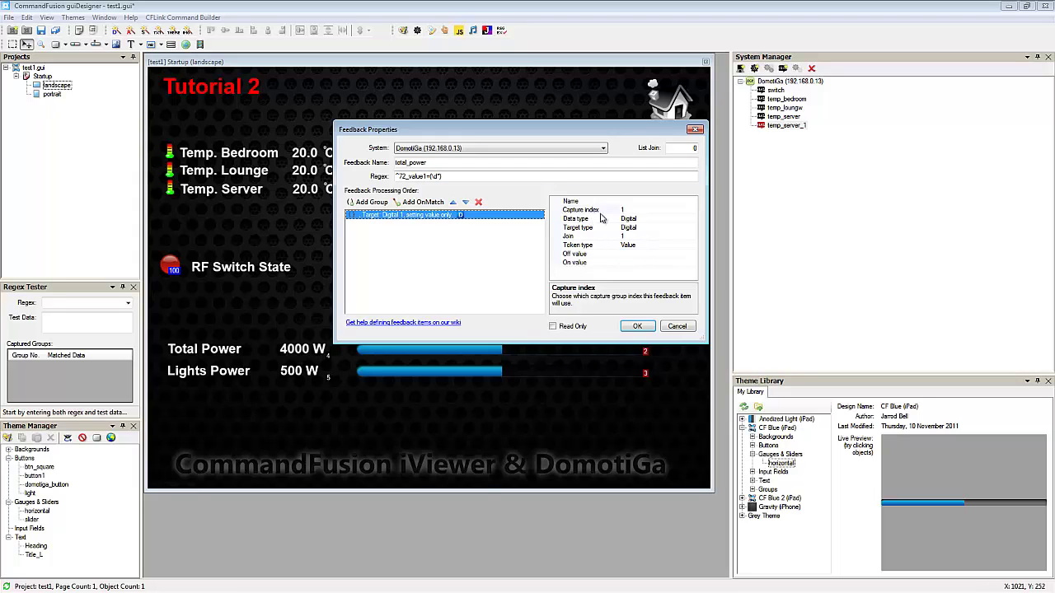
{"action": "left_click", "coordinate": [655, 219]}
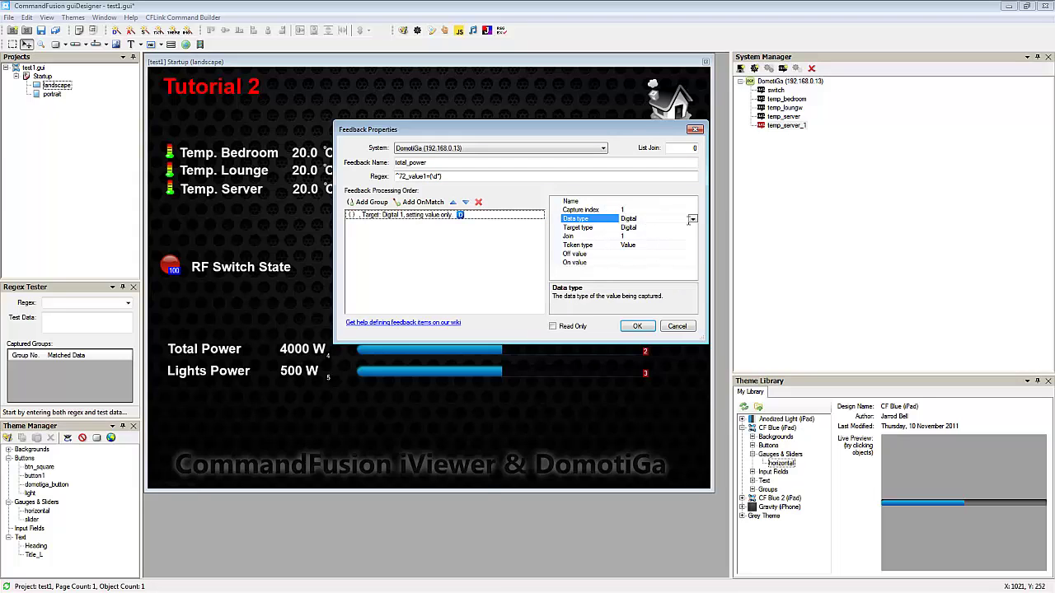
{"action": "left_click", "coordinate": [692, 219]}
{"action": "left_click", "coordinate": [656, 237]}
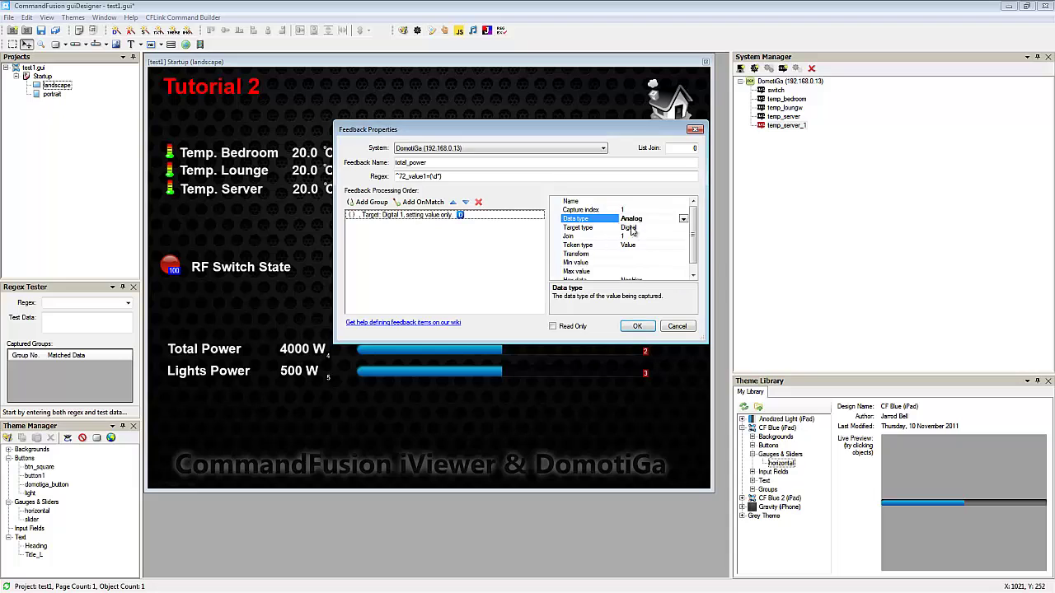
{"action": "left_click", "coordinate": [644, 230]}
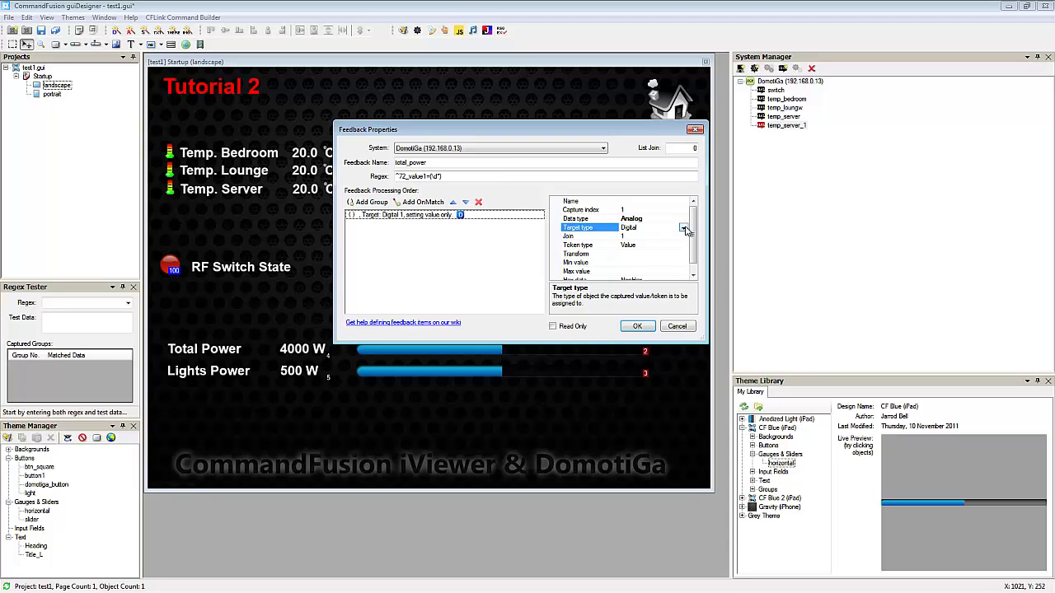
{"action": "left_click", "coordinate": [683, 228]}
{"action": "left_click", "coordinate": [642, 246]}
- Assign total_power's analog group to join 2 and scale it with min value 0 and max value 5000
{"action": "left_click", "coordinate": [639, 237]}
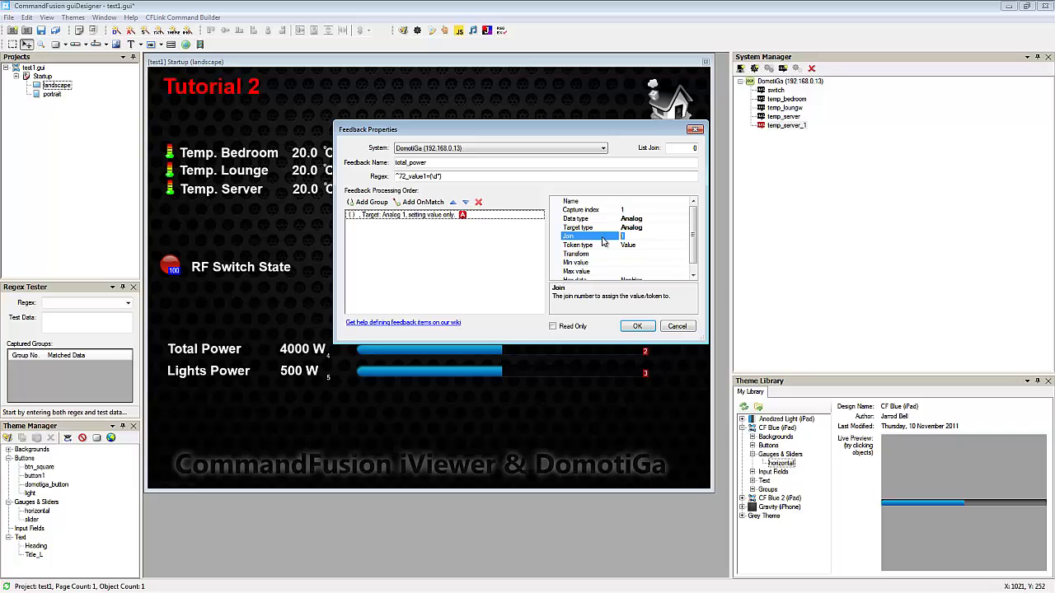
{"action": "type", "text": "2"}
{"action": "left_click", "coordinate": [635, 263]}
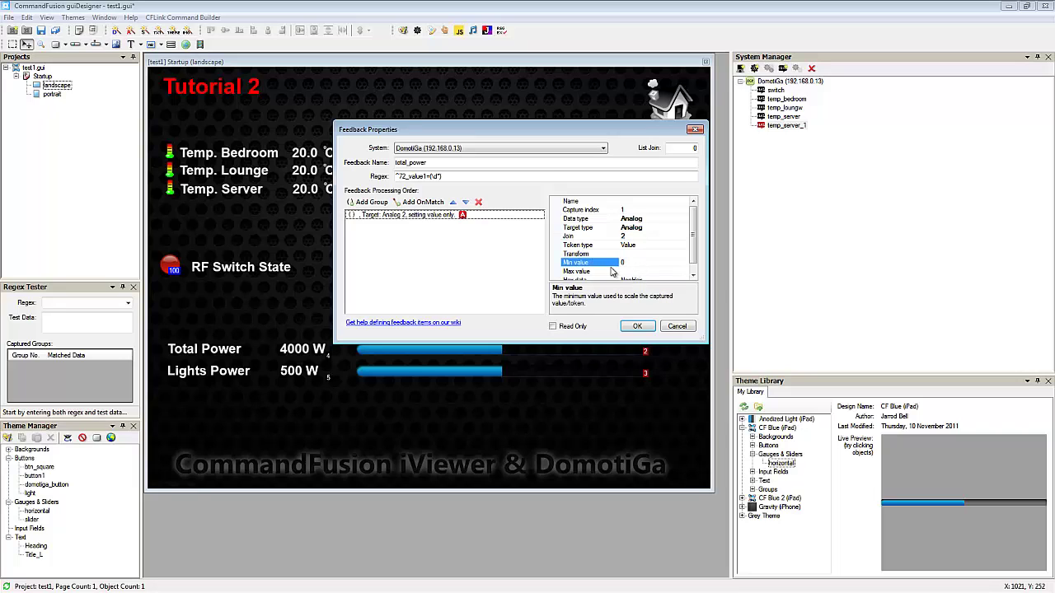
{"action": "left_click", "coordinate": [630, 271]}
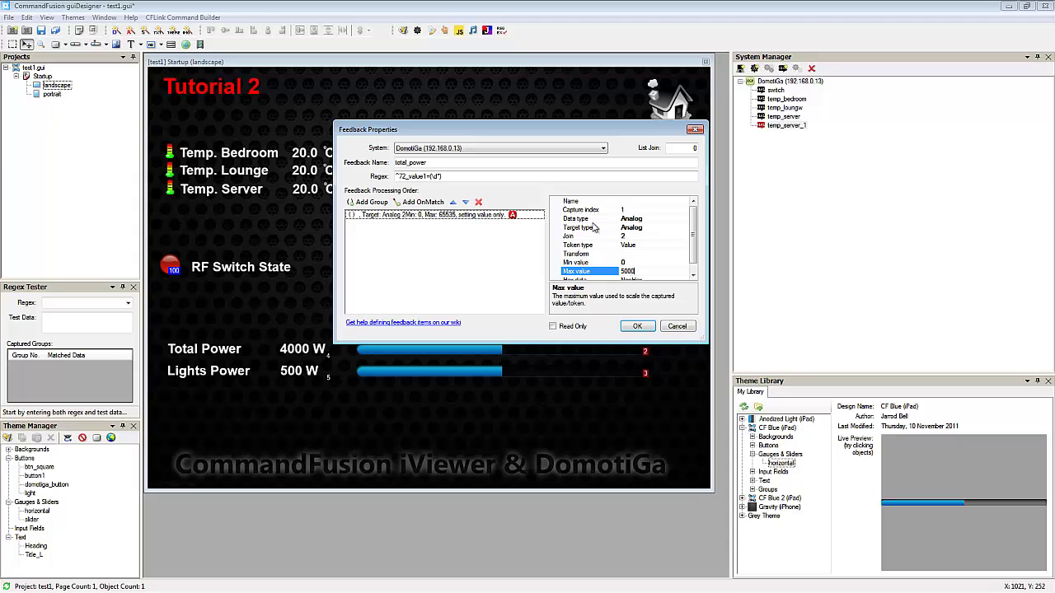
{"action": "left_click_drag", "start_coordinate": [693, 218], "coordinate": [695, 226]}
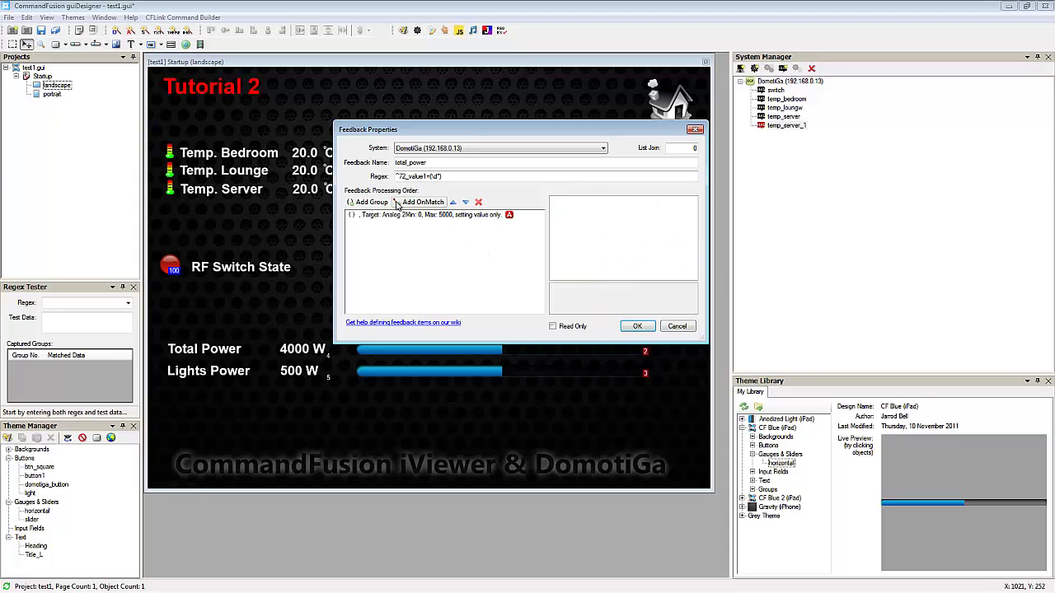
- Add a second group to total_power with data type Analog and target type Serial
{"action": "left_click", "coordinate": [371, 202]}
{"action": "left_click", "coordinate": [406, 224]}
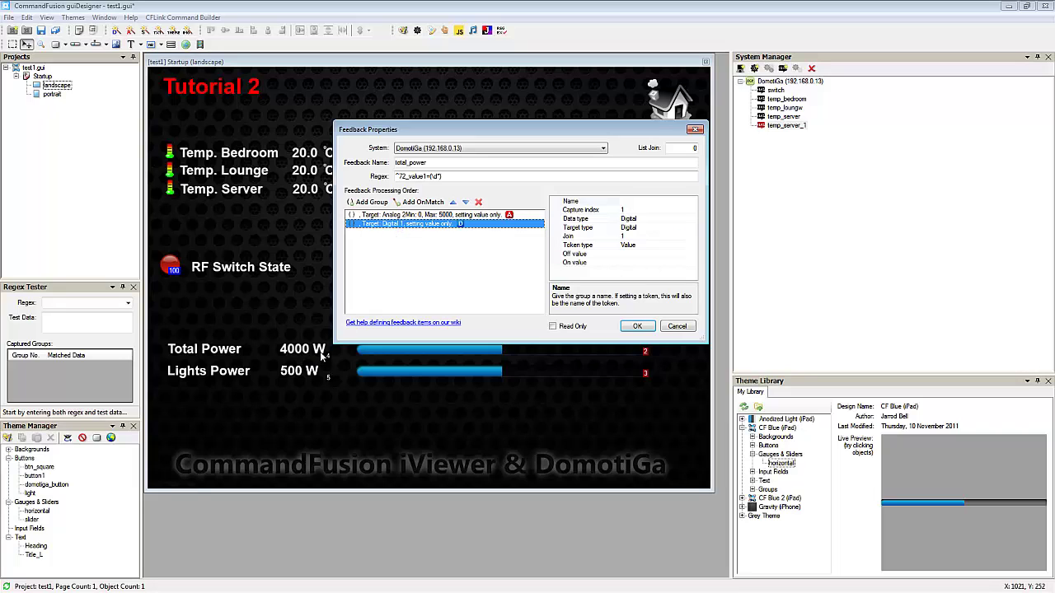
{"action": "left_click", "coordinate": [676, 219]}
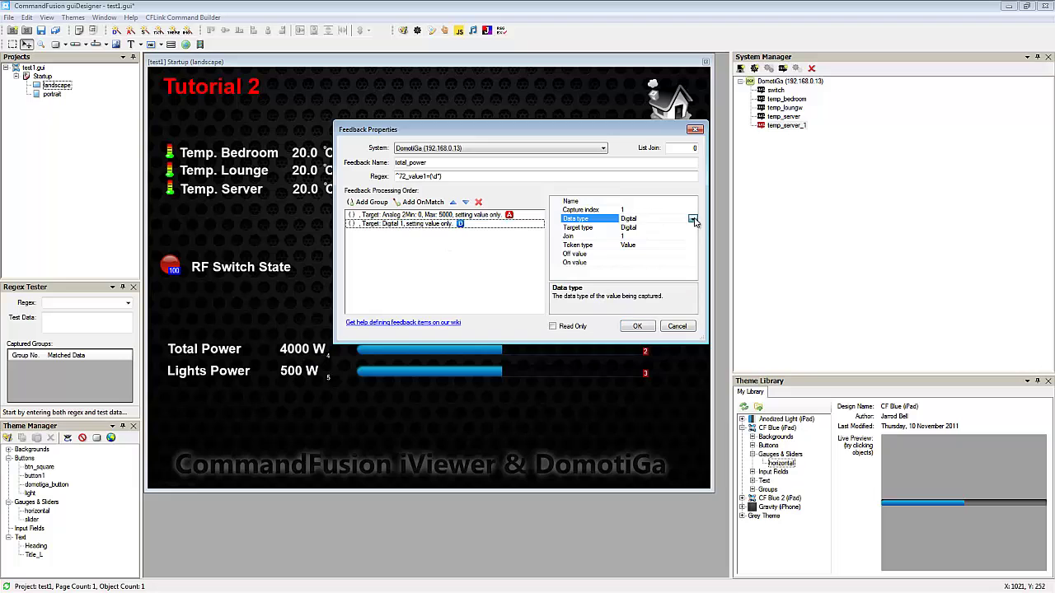
{"action": "left_click", "coordinate": [694, 220]}
{"action": "left_click", "coordinate": [651, 238]}
{"action": "left_click", "coordinate": [685, 230]}
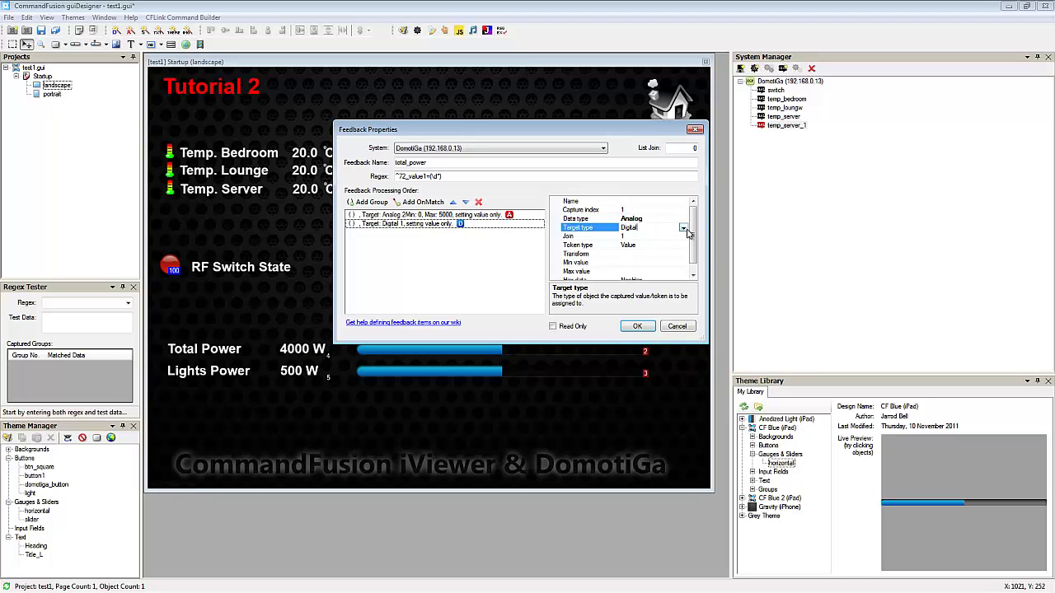
{"action": "left_click", "coordinate": [683, 229]}
{"action": "left_click", "coordinate": [666, 239]}
{"action": "left_click", "coordinate": [683, 229]}
{"action": "left_click", "coordinate": [642, 255]}
- Set the serial group's join to 4 and its transform to {{value}} W, then save the total_power feedback item
{"action": "left_click", "coordinate": [631, 237]}
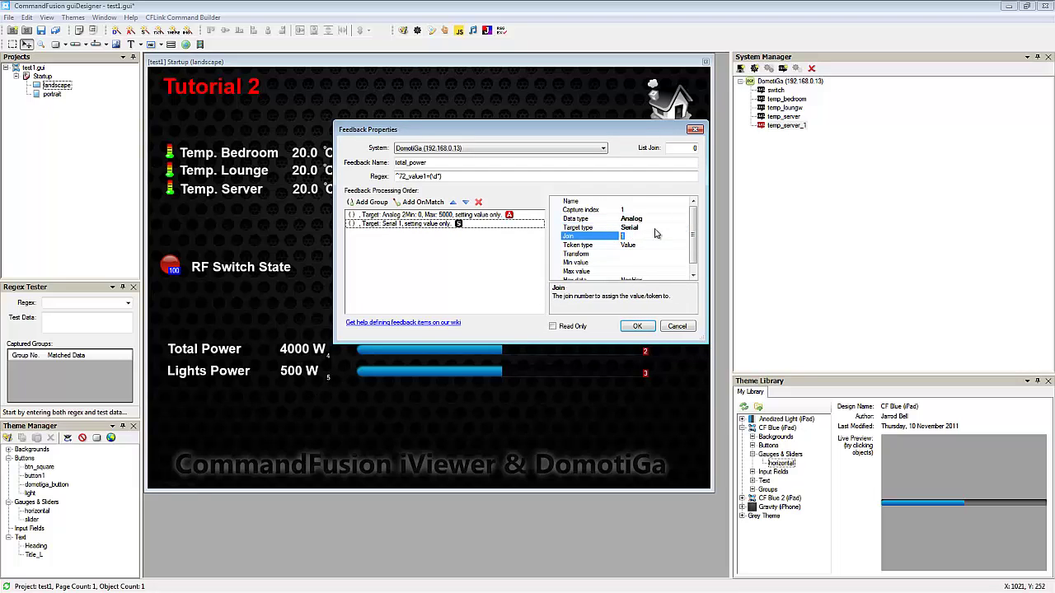
{"action": "type", "text": "4"}
{"action": "left_click", "coordinate": [625, 256]}
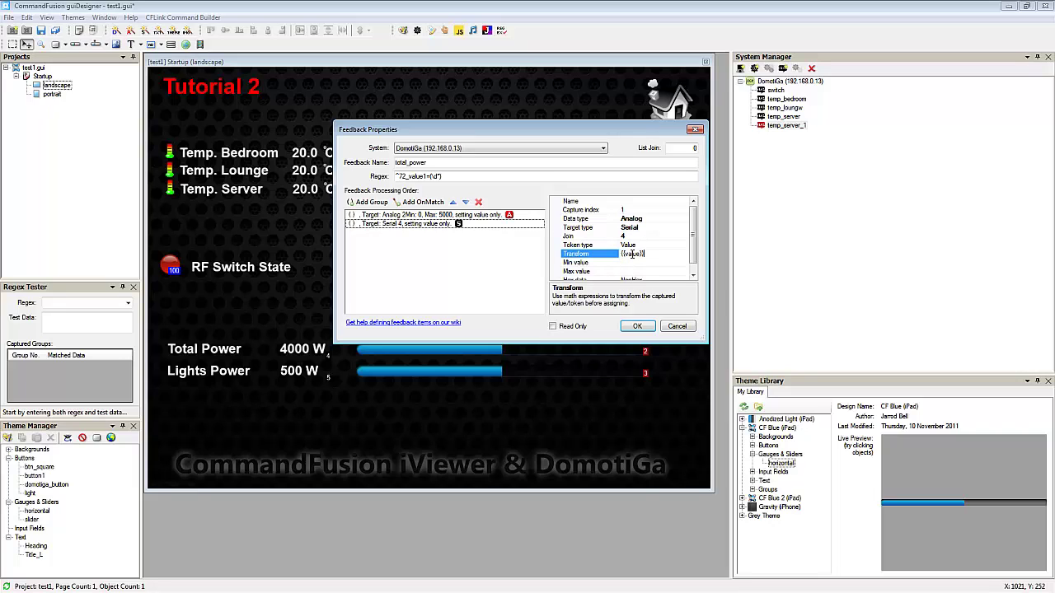
{"action": "type", "text": "W"}
{"action": "left_click", "coordinate": [637, 326]}
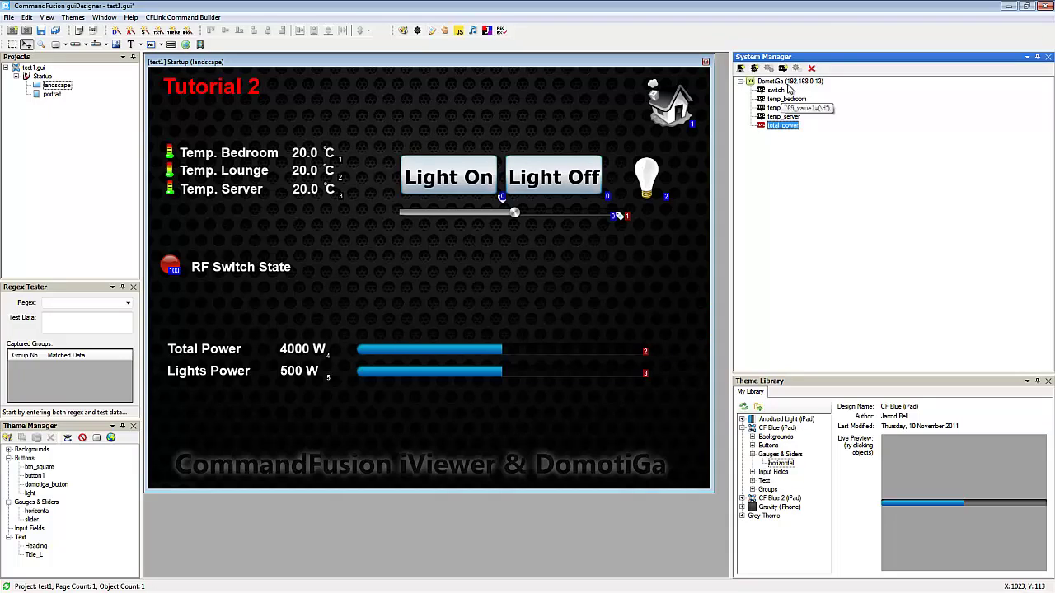
- Duplicate the total_power feedback item within the DomotiGa system
{"action": "right_click", "coordinate": [783, 125]}
{"action": "left_click", "coordinate": [803, 146]}
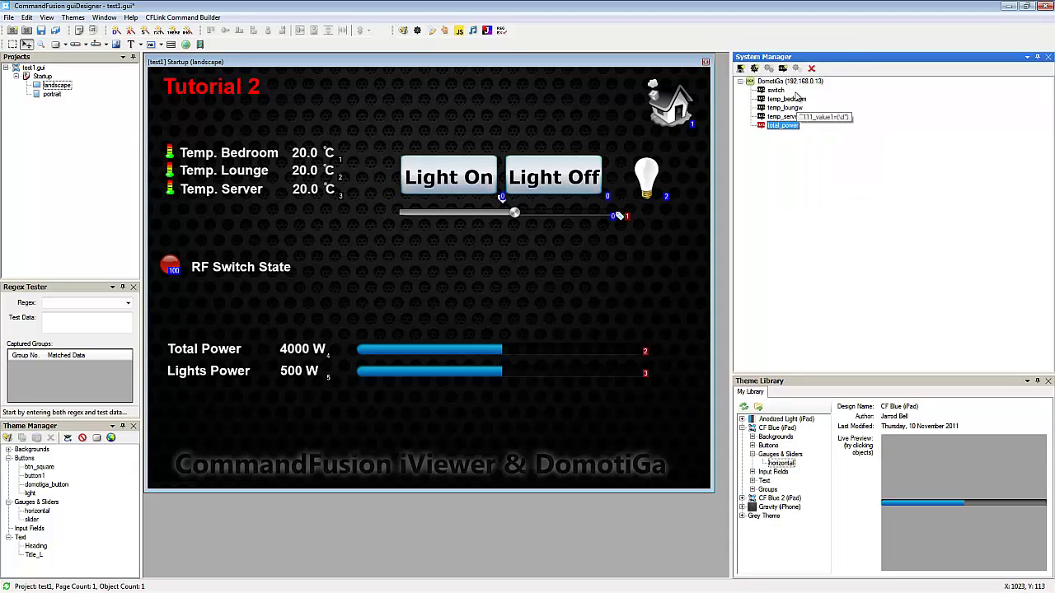
{"action": "right_click", "coordinate": [796, 81]}
{"action": "left_click", "coordinate": [834, 116]}
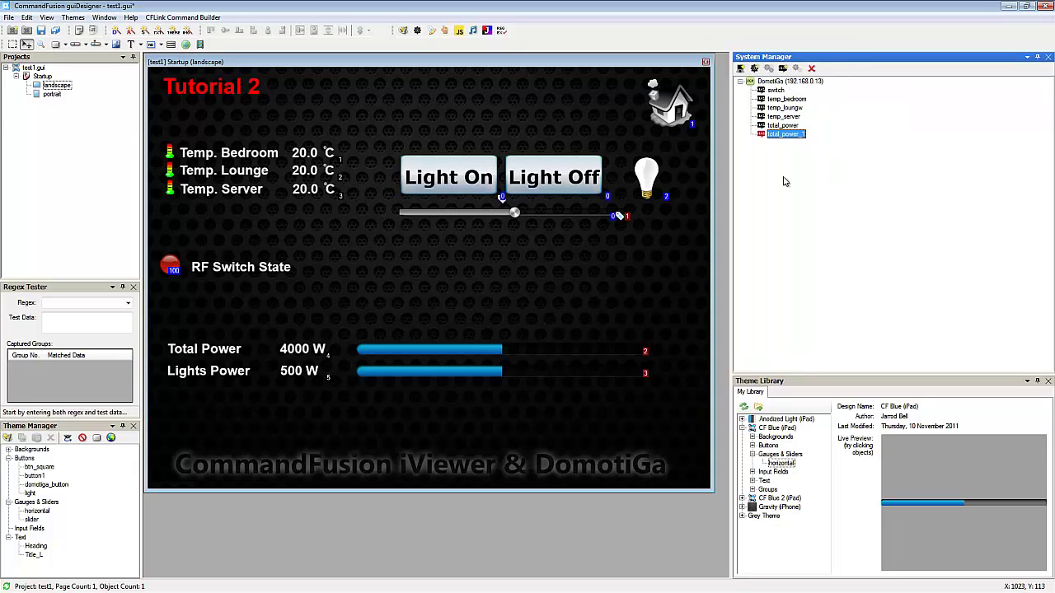
- Rename the total_power copy as light_power and change its regex to match device 70 and value3
{"action": "double_click", "coordinate": [787, 134]}
{"action": "double_click", "coordinate": [459, 228]}
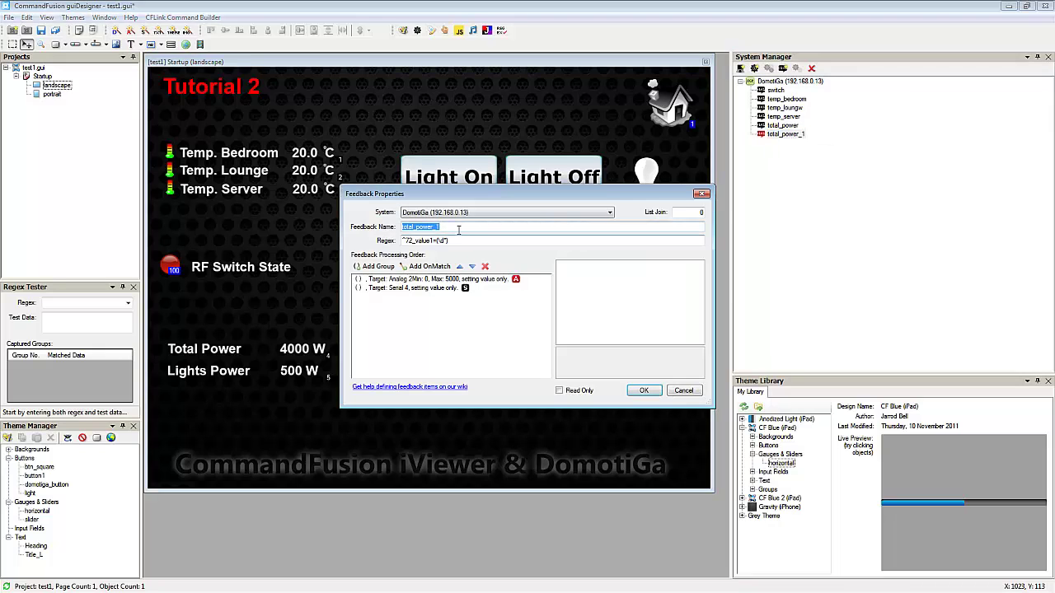
{"action": "key", "text": "BackSpace"}
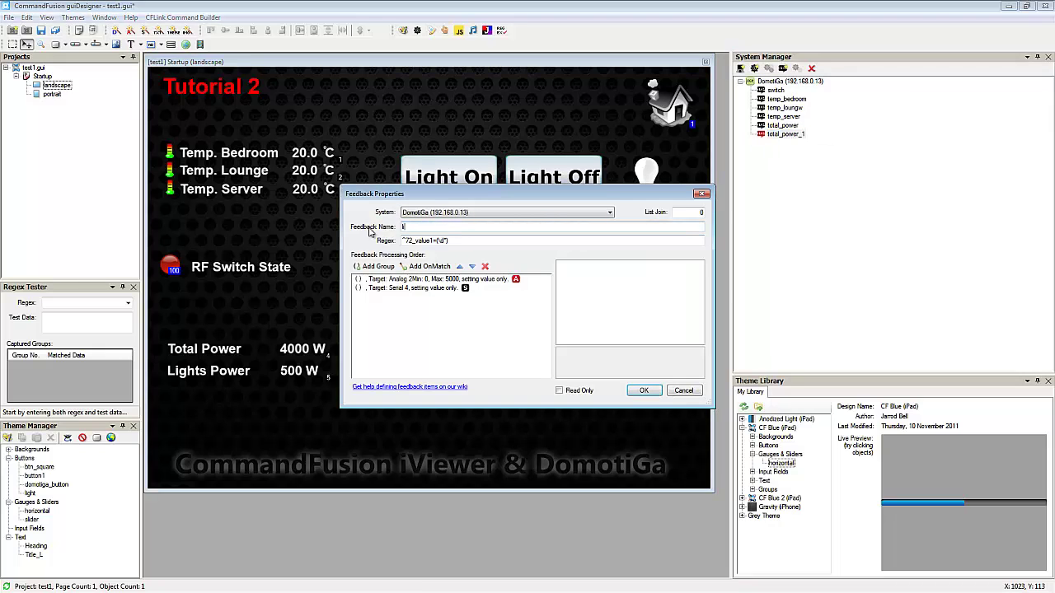
{"action": "type", "text": "light_power"}
{"action": "left_click", "coordinate": [413, 240]}
{"action": "key", "text": "BackSpace"}
{"action": "type", "text": "0"}
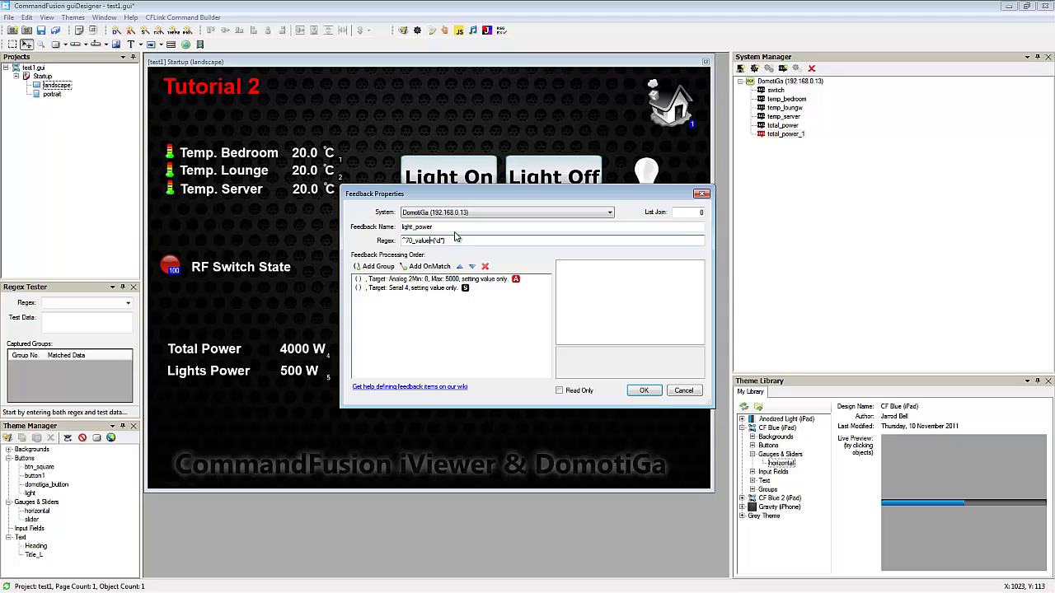
- Set the join of the light_power item's analog group to 3, matching the Lights Power gauge
{"action": "left_click", "coordinate": [437, 282]}
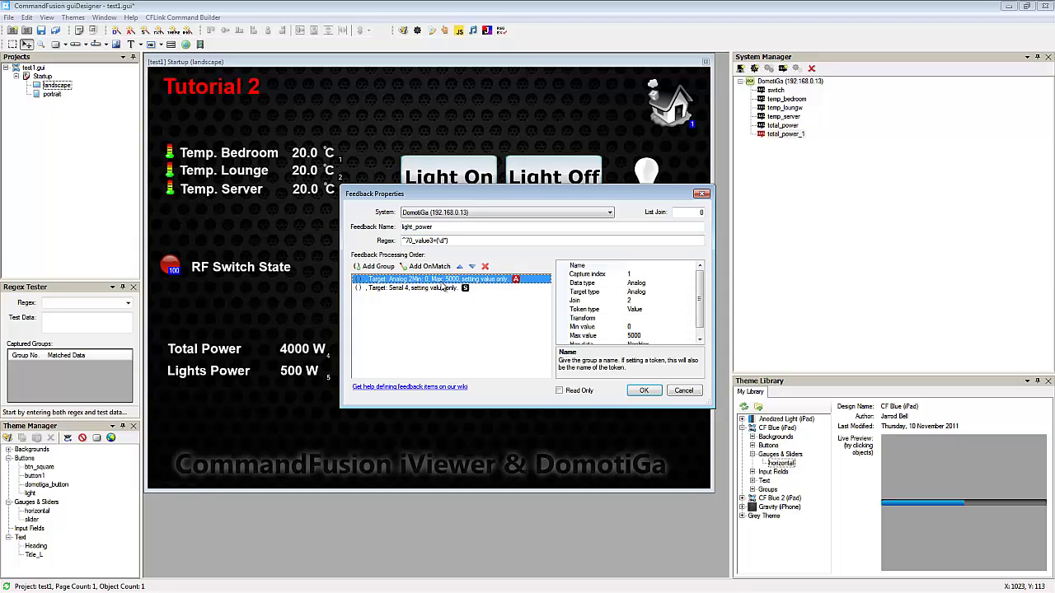
{"action": "left_click", "coordinate": [645, 300]}
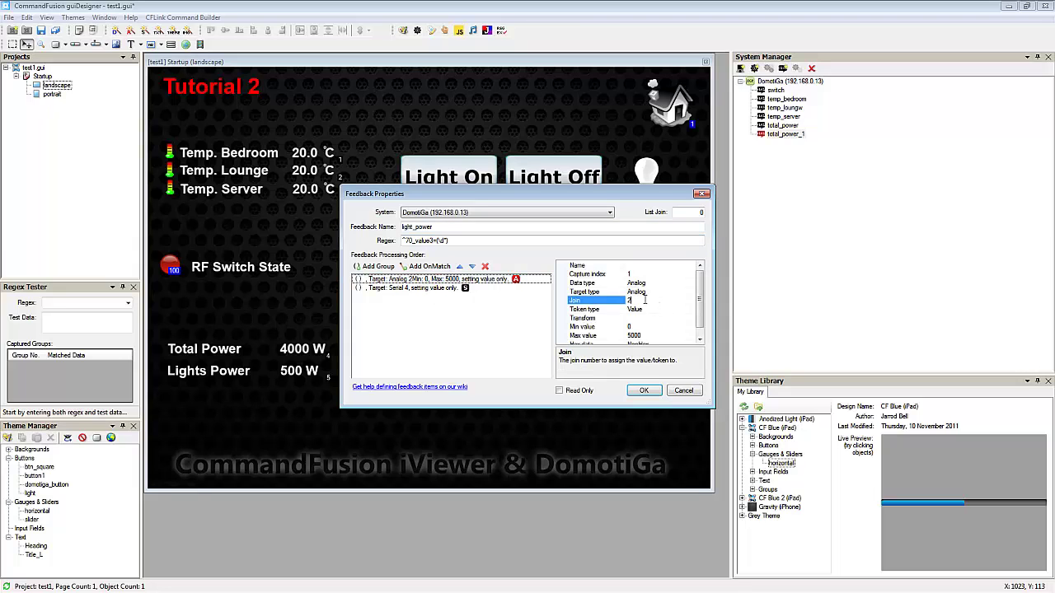
{"action": "mouse_move", "coordinate": [607, 194]}
{"action": "left_mouse_down"}
{"action": "mouse_move", "coordinate": [590, 172]}
{"action": "mouse_move", "coordinate": [582, 120]}
{"action": "left_mouse_up"}
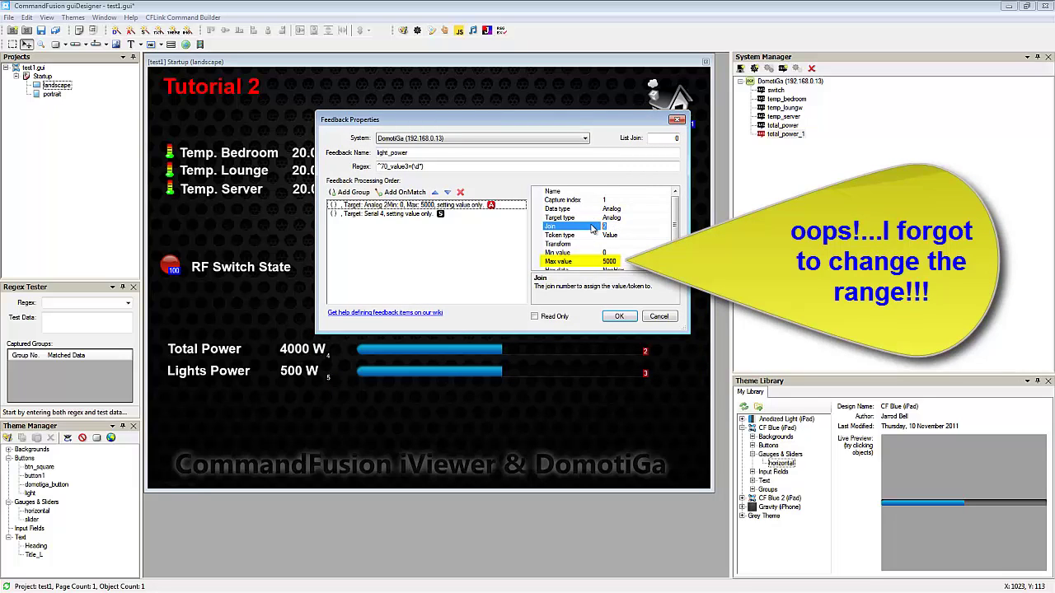
- Set the serial group's join to 5, matching the Lights Power text, and save the light_power feedback item
{"action": "left_click", "coordinate": [459, 216]}
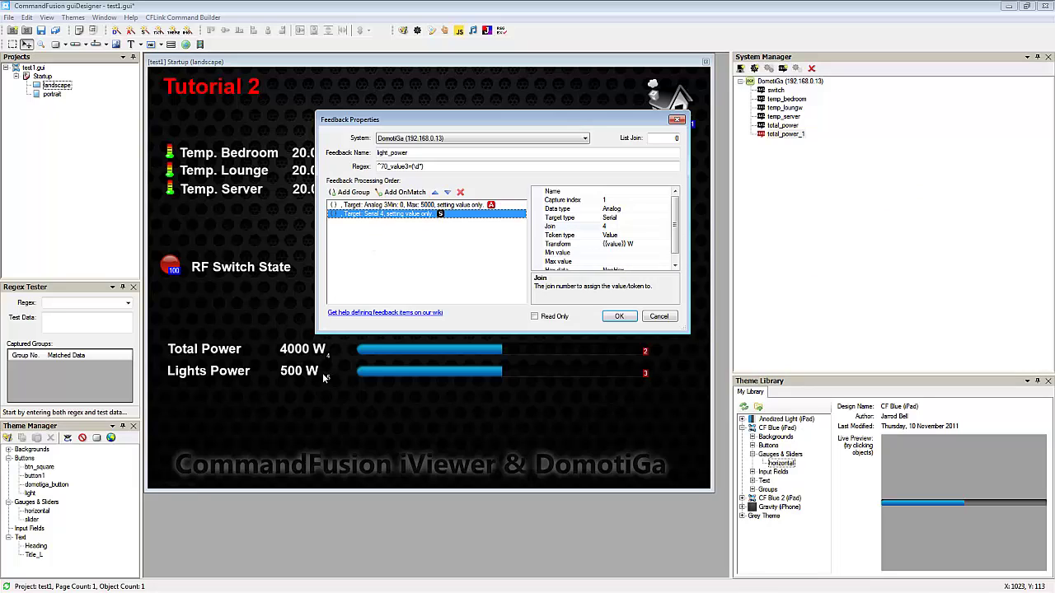
{"action": "left_click", "coordinate": [628, 226]}
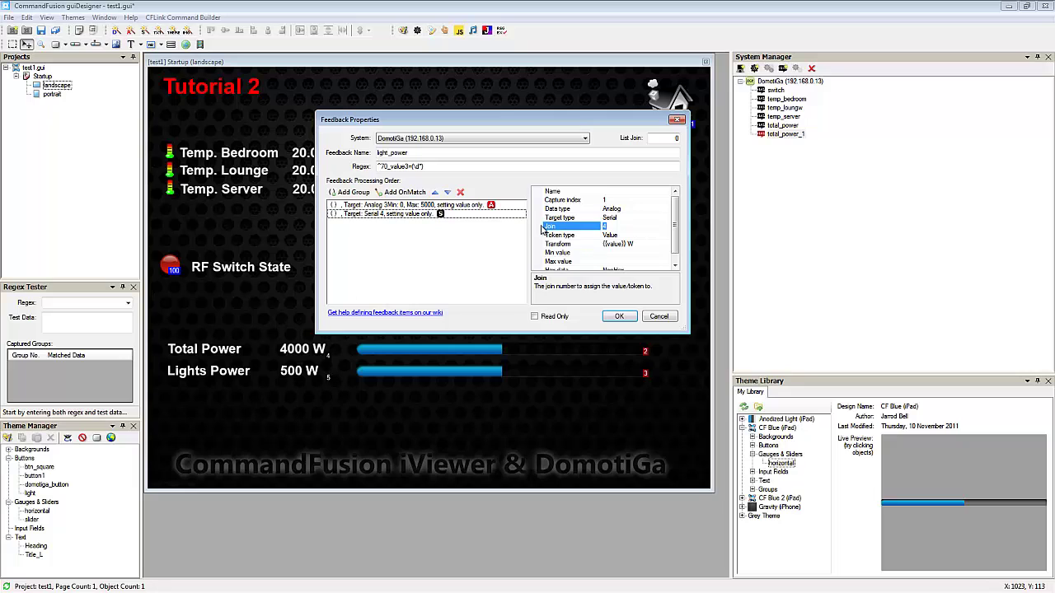
{"action": "left_click", "coordinate": [629, 320]}
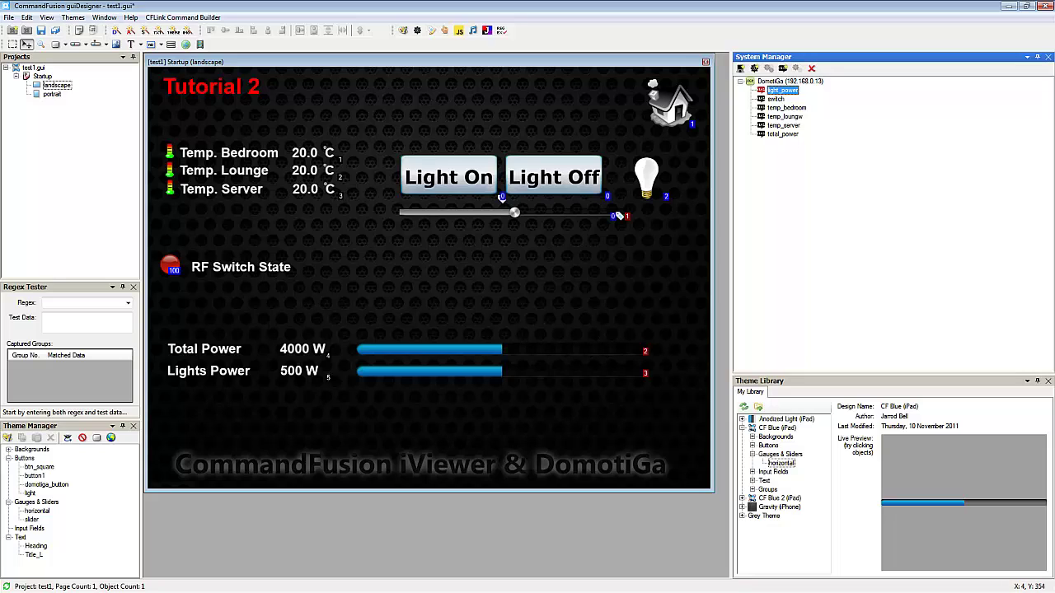
- Duplicate the total_power feedback item within the DomotiGa system
{"action": "left_click", "coordinate": [51, 592]}
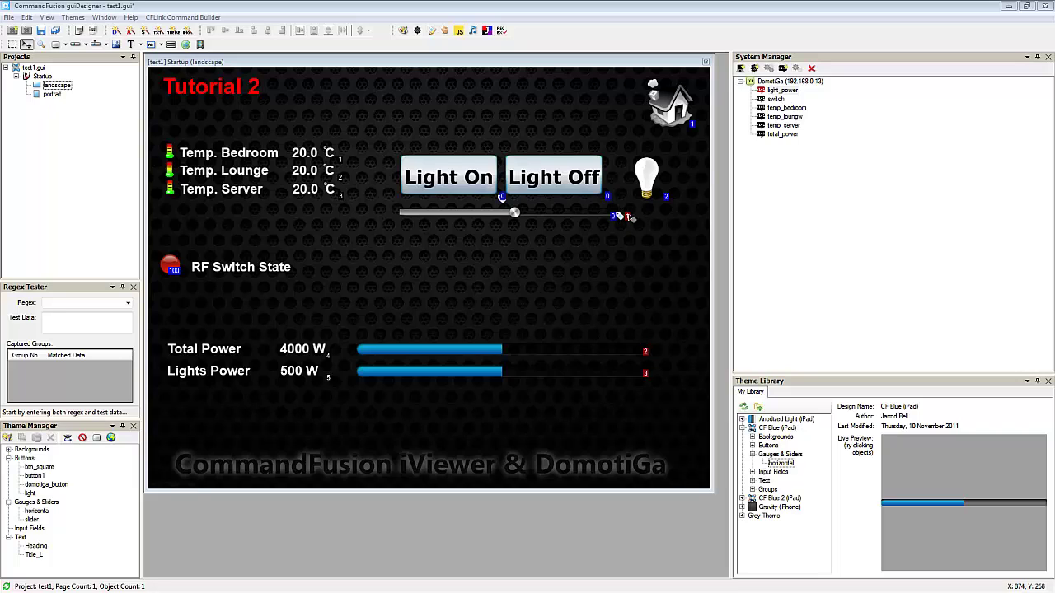
{"action": "left_click", "coordinate": [787, 135]}
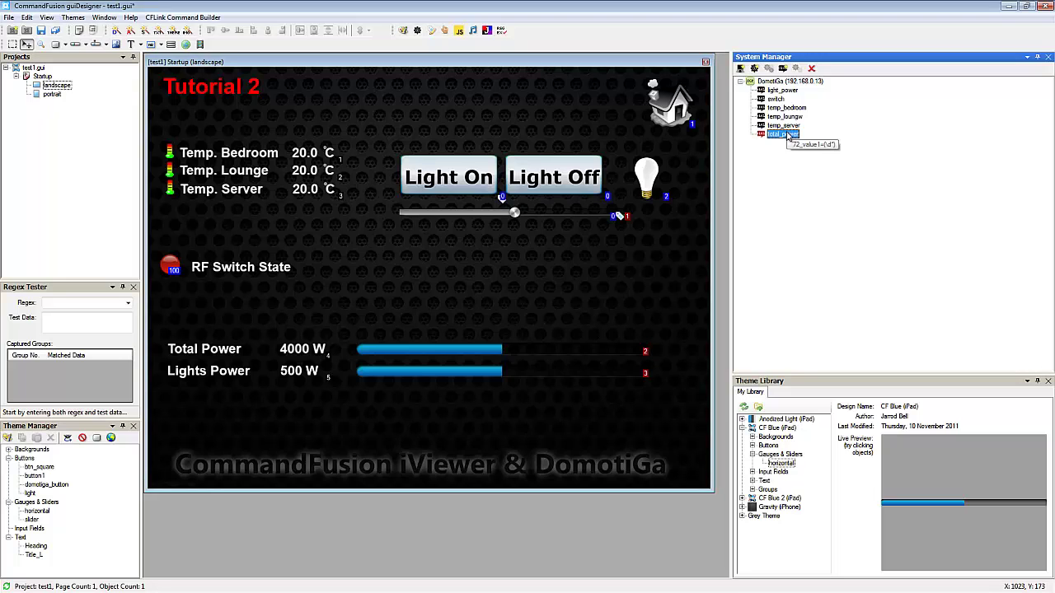
{"action": "right_click", "coordinate": [787, 134]}
{"action": "left_click", "coordinate": [815, 153]}
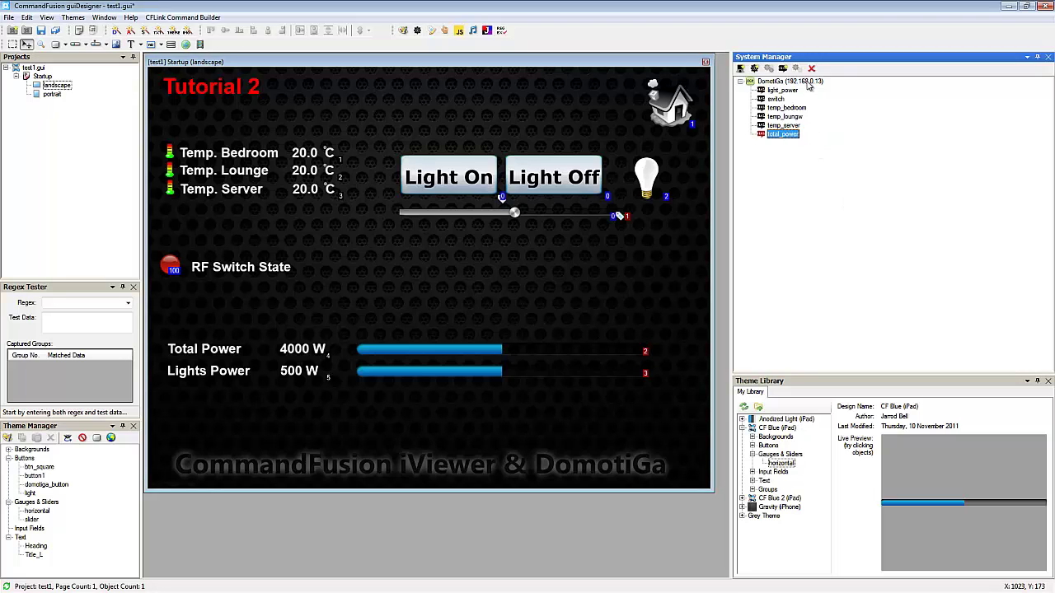
{"action": "left_click", "coordinate": [807, 83]}
{"action": "right_click", "coordinate": [789, 174]}
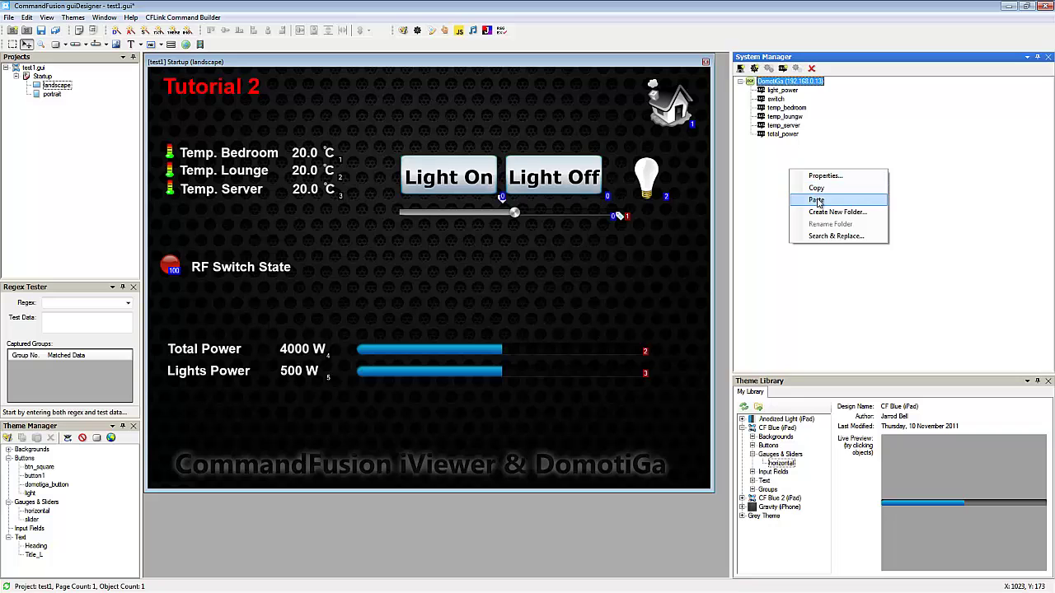
{"action": "left_click", "coordinate": [816, 200]}
- Rename the new total_power copy as light and change its regex to match device 41
{"action": "double_click", "coordinate": [791, 143]}
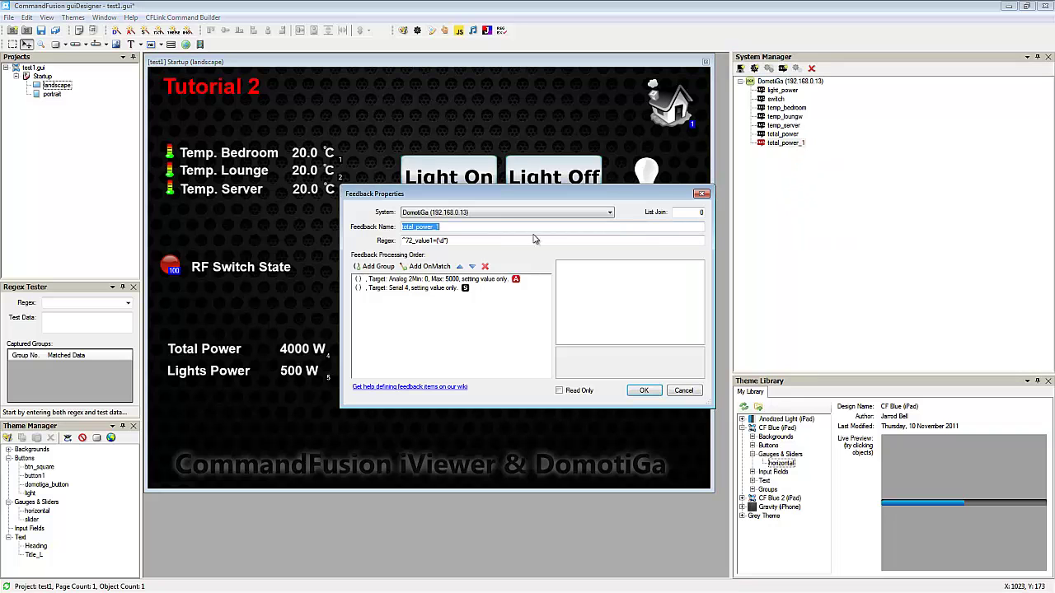
{"action": "mouse_move", "coordinate": [532, 246]}
{"action": "left_mouse_down"}
{"action": "mouse_move", "coordinate": [420, 272]}
{"action": "mouse_move", "coordinate": [527, 245]}
{"action": "left_mouse_up"}
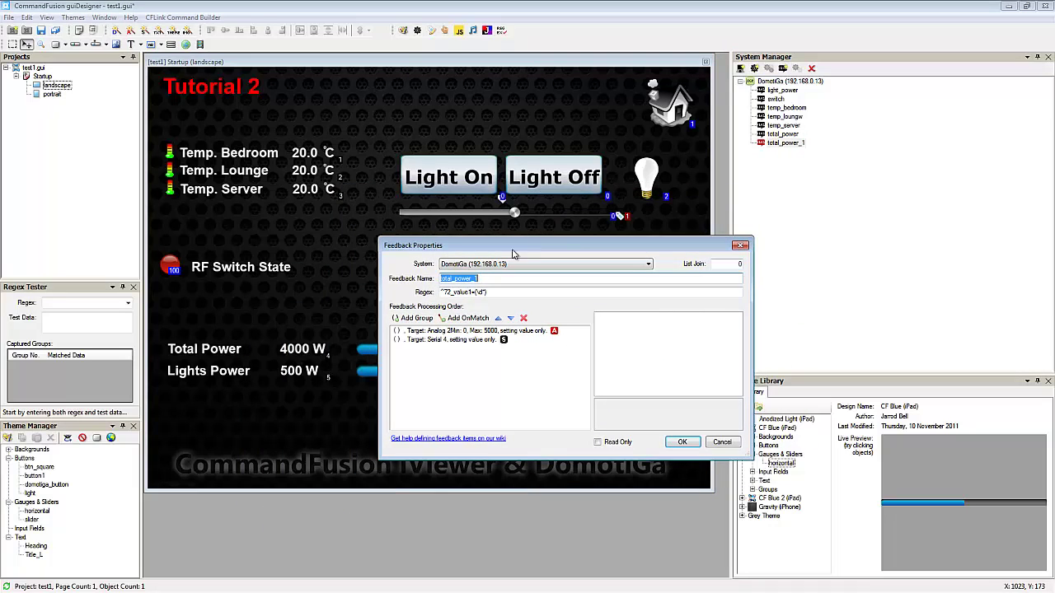
{"action": "left_click", "coordinate": [493, 278]}
{"action": "left_click_drag", "start_coordinate": [494, 279], "coordinate": [389, 276]}
{"action": "type", "text": "light"}
{"action": "left_click", "coordinate": [494, 291]}
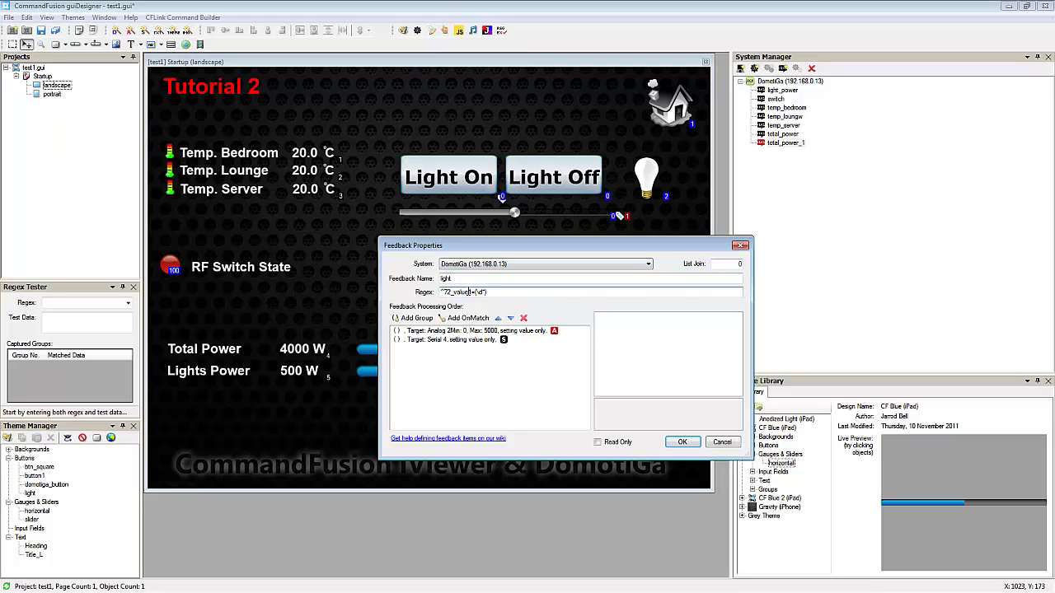
{"action": "key", "text": "BackSpace"}
{"action": "key", "text": "BackSpace"}
{"action": "type", "text": "41"}
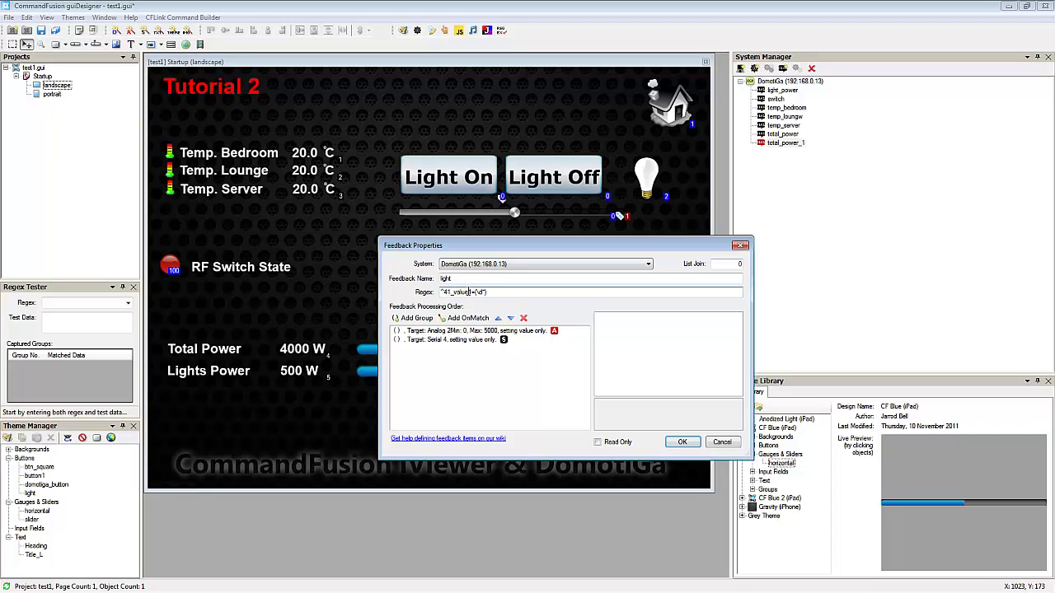
- Delete the inherited analog and serial groups from the light feedback item
{"action": "left_click", "coordinate": [470, 332]}
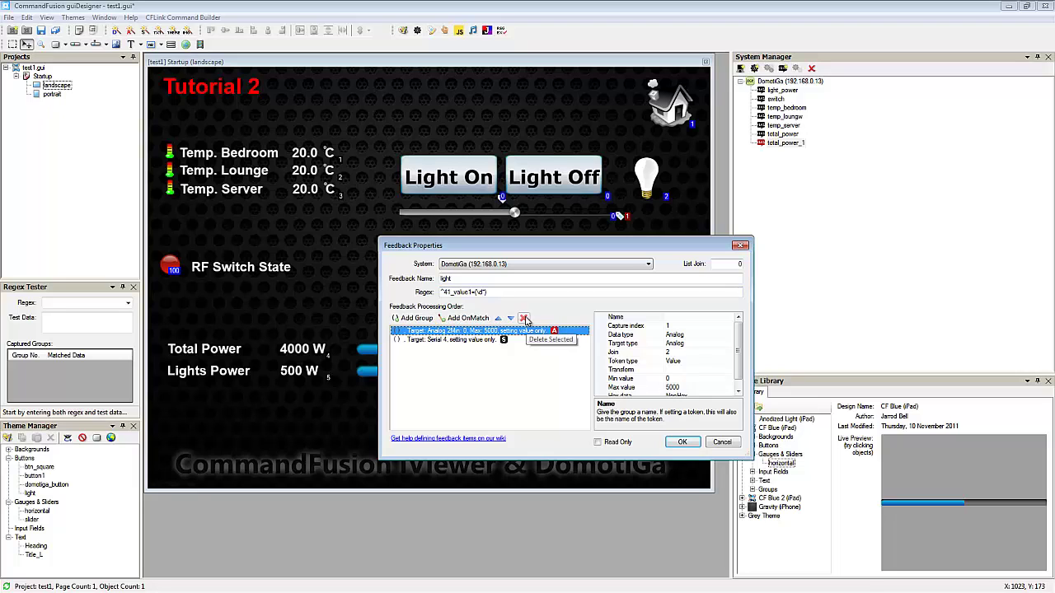
{"action": "left_click", "coordinate": [524, 320]}
{"action": "key", "text": "Return"}
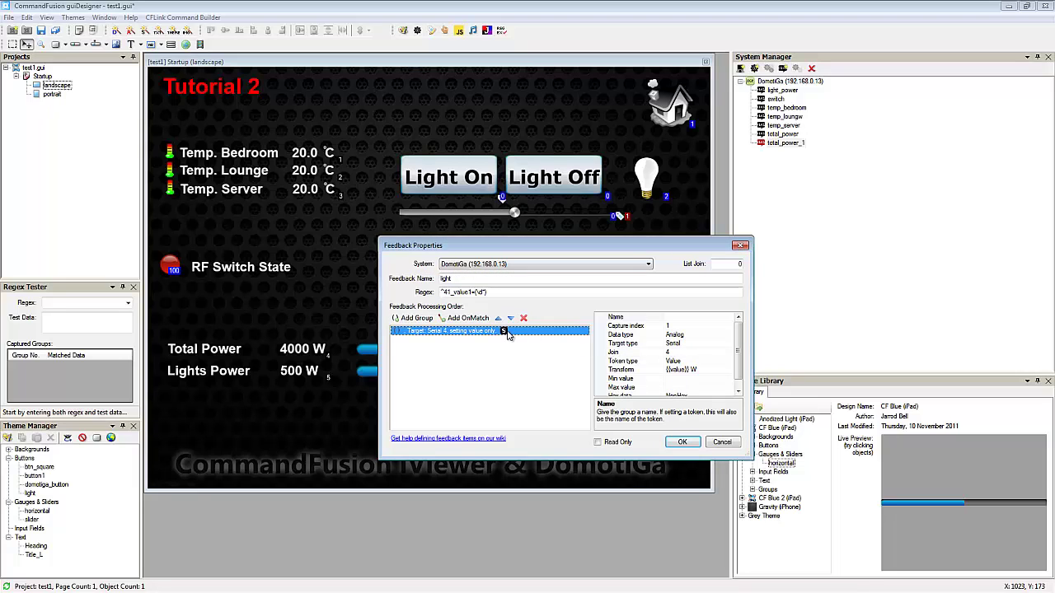
{"action": "left_click", "coordinate": [525, 319]}
{"action": "left_click", "coordinate": [560, 335]}
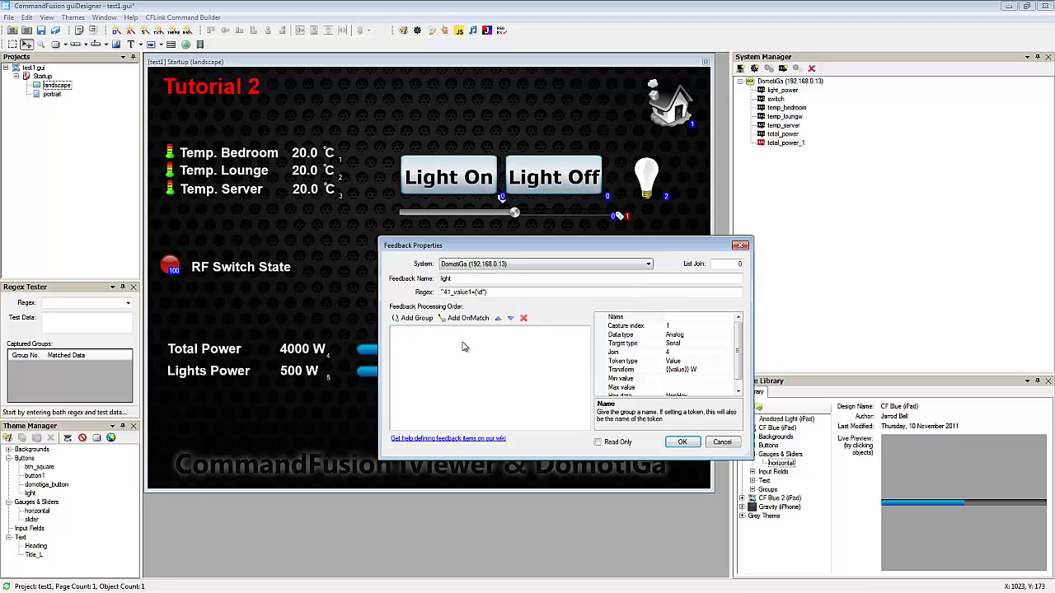
- Add a group to the light feedback item with data type Analog and target type Digital
{"action": "left_click", "coordinate": [394, 320]}
{"action": "left_click", "coordinate": [446, 330]}
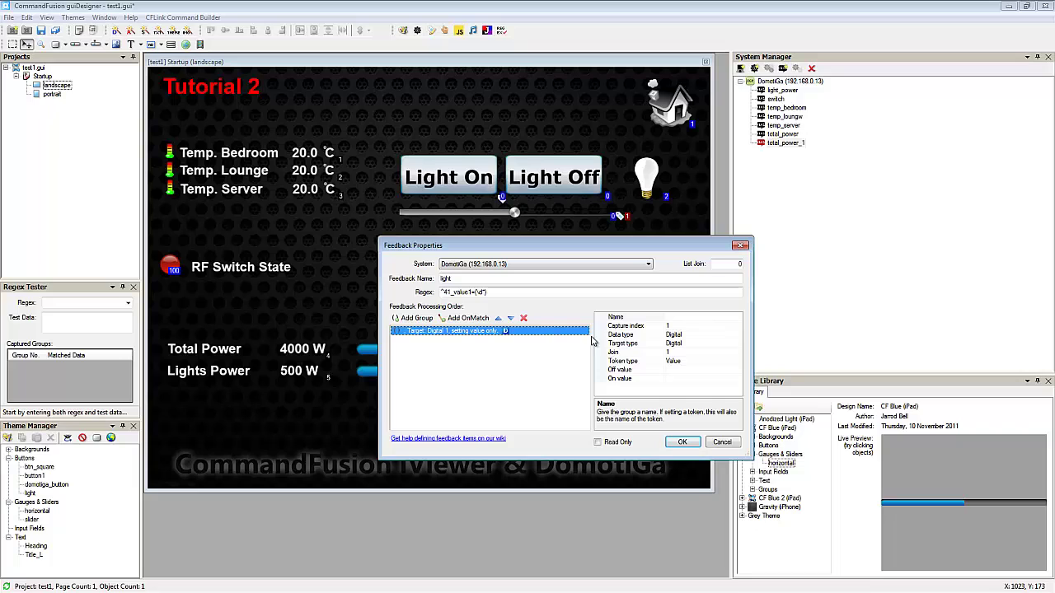
{"action": "left_click", "coordinate": [708, 333]}
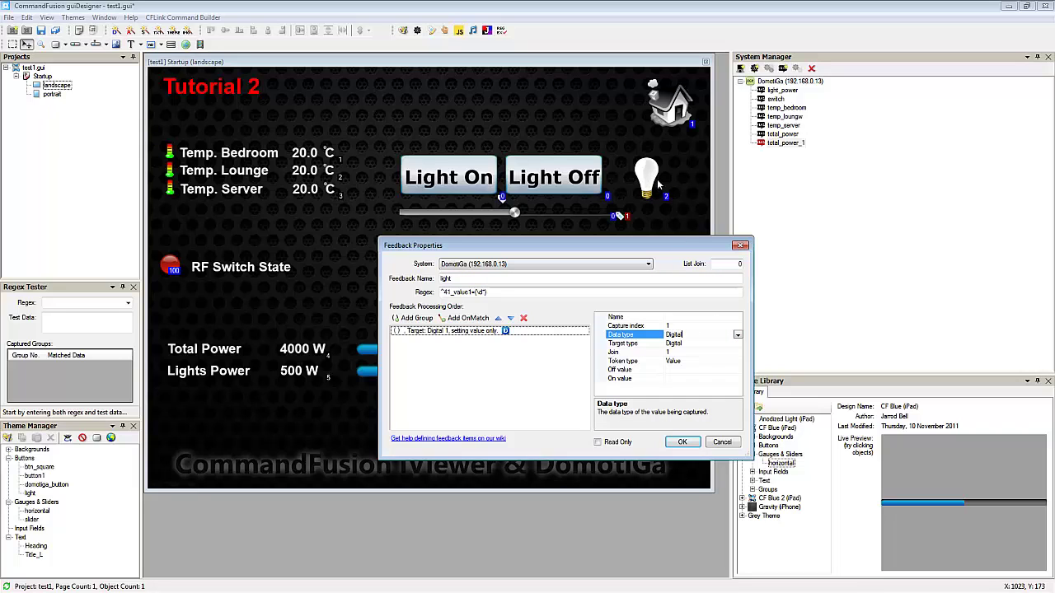
{"action": "left_click", "coordinate": [738, 335]}
{"action": "left_click", "coordinate": [679, 351]}
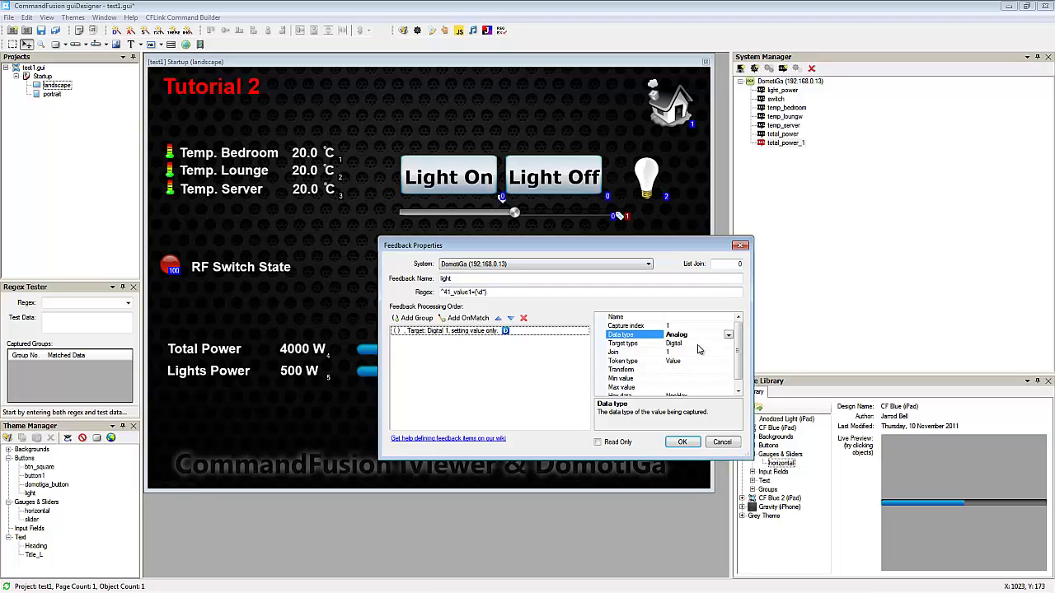
{"action": "left_click", "coordinate": [699, 343]}
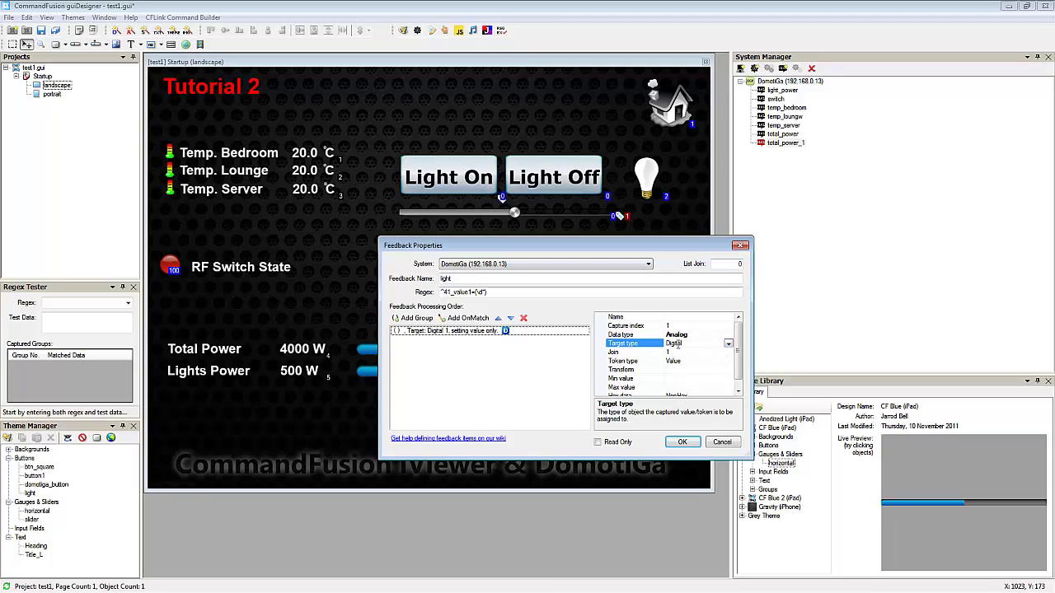
- Set the digital-target group's transform to {{if(value,1,0)}} and its join to 2
{"action": "left_click", "coordinate": [674, 369]}
{"action": "right_click", "coordinate": [675, 370]}
{"action": "left_click", "coordinate": [702, 420]}
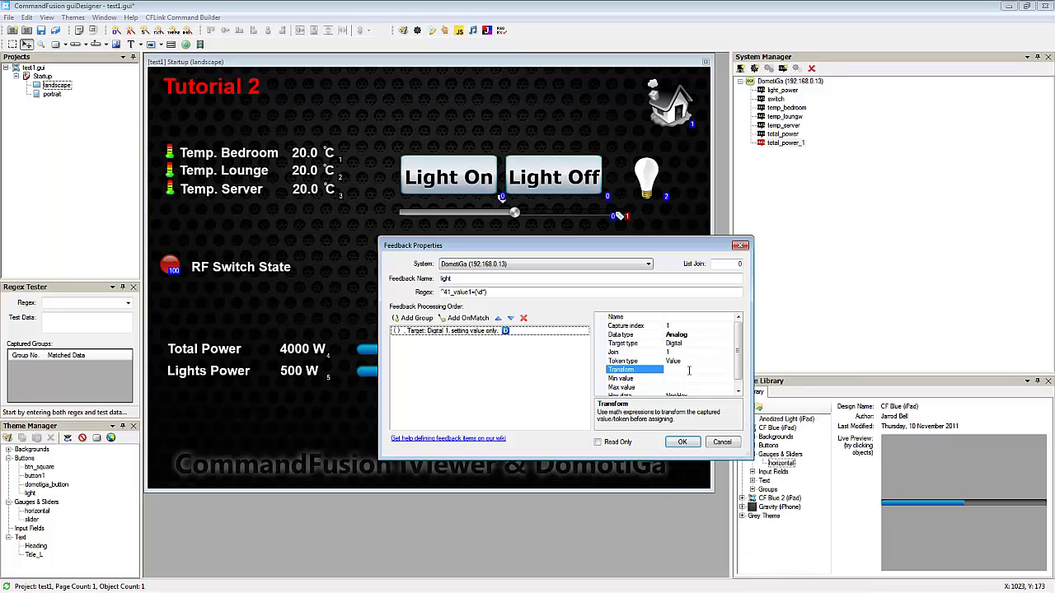
{"action": "type", "text": "(if("}
{"action": "type", "text": "value"}
{"action": "type", "text": ")*1"}
{"action": "type", "text": ".0"}
{"action": "type", "text": ")}"}
{"action": "type", "text": ","}
{"action": "left_click", "coordinate": [672, 352]}
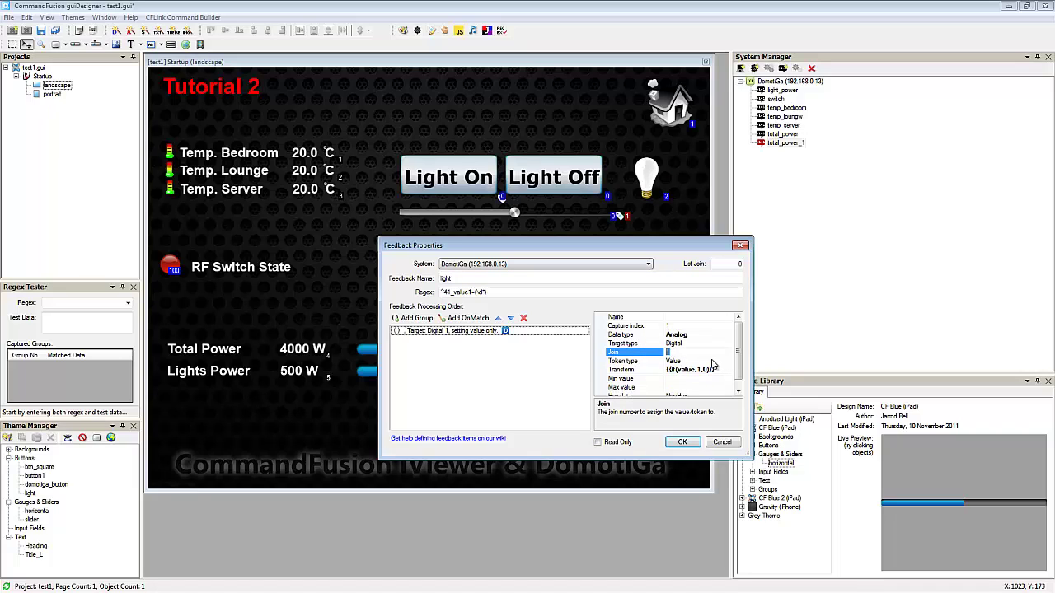
{"action": "type", "text": "2"}
{"action": "left_click", "coordinate": [464, 331]}
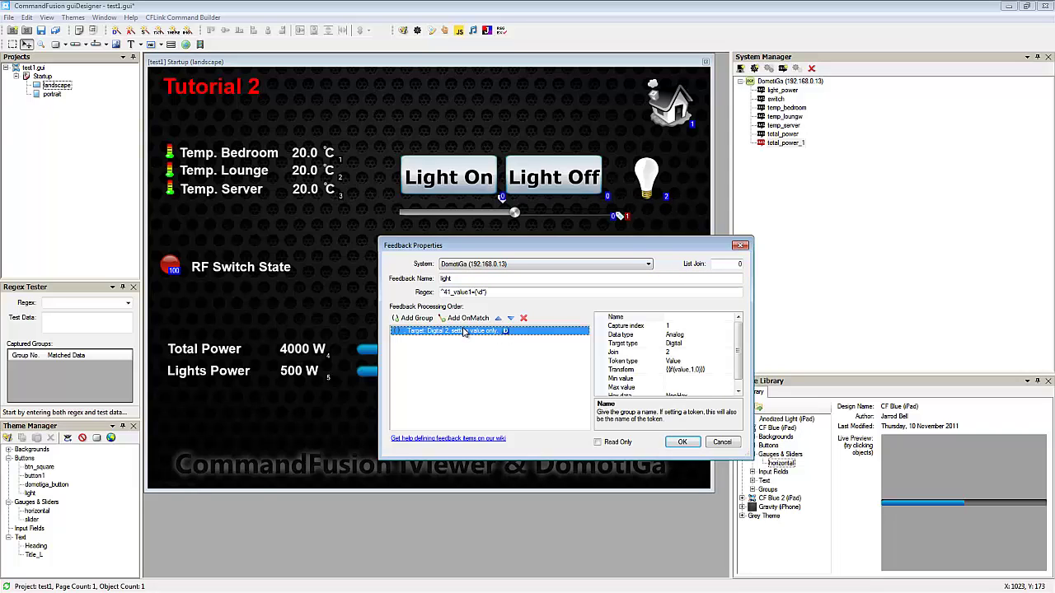
- Add a second group to the light feedback item with data type Analog and target type Analog
{"action": "left_click", "coordinate": [412, 321]}
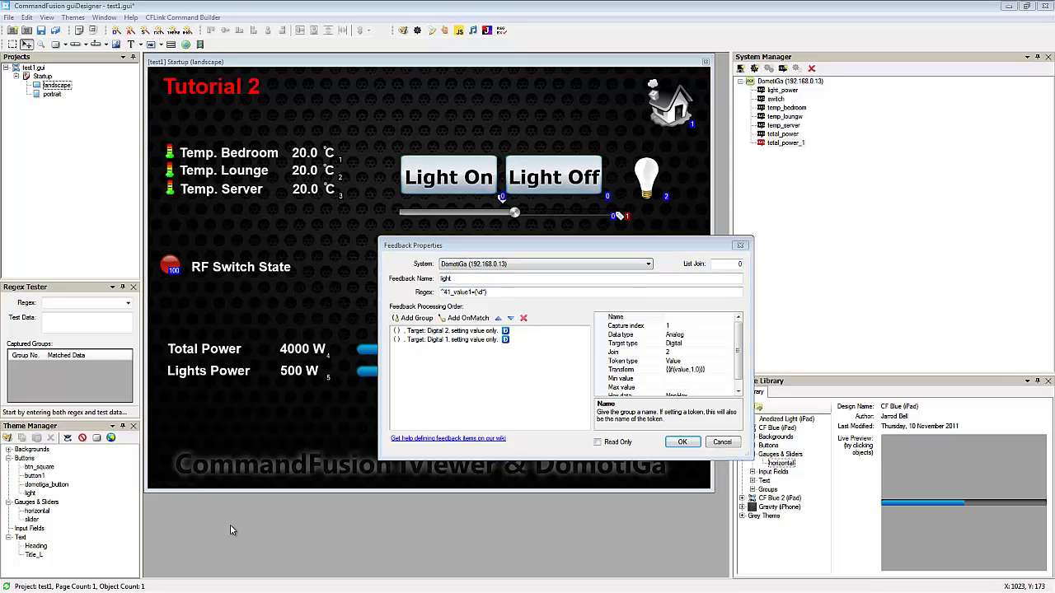
{"action": "left_click", "coordinate": [505, 340]}
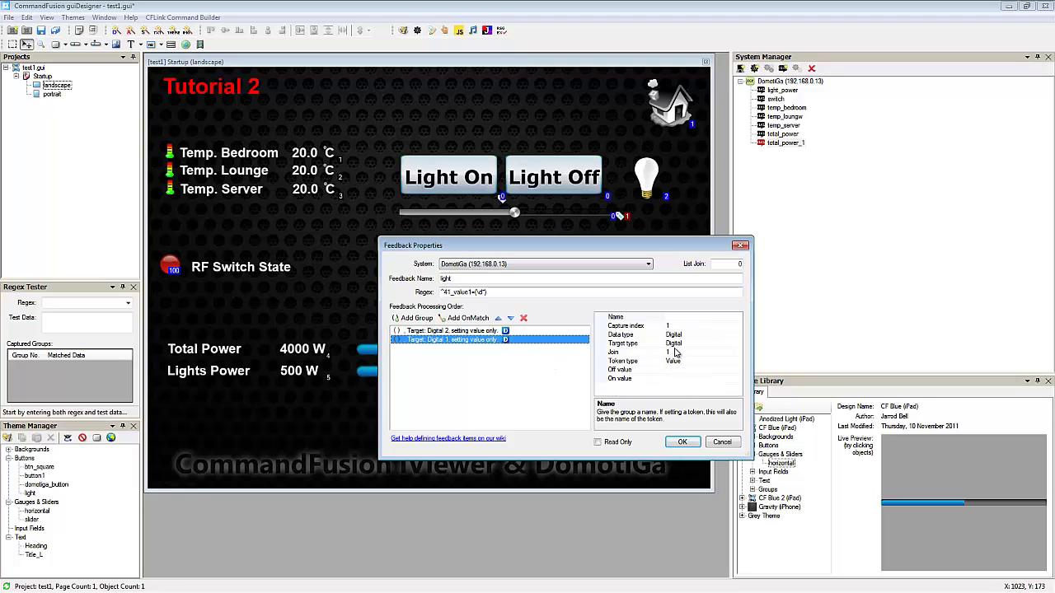
{"action": "left_click", "coordinate": [709, 335]}
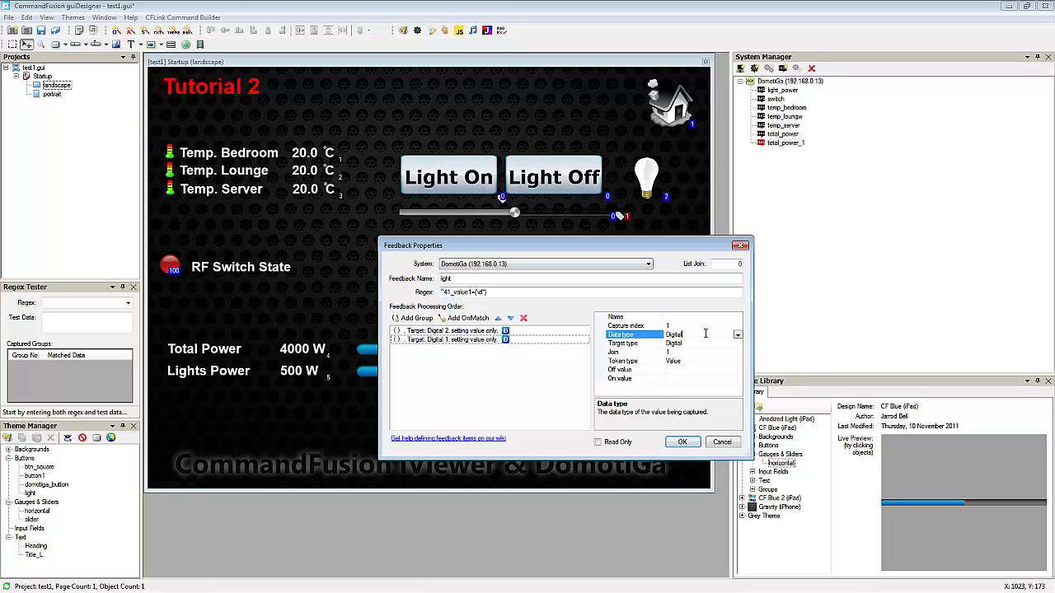
{"action": "left_click", "coordinate": [739, 336]}
{"action": "left_click", "coordinate": [706, 353]}
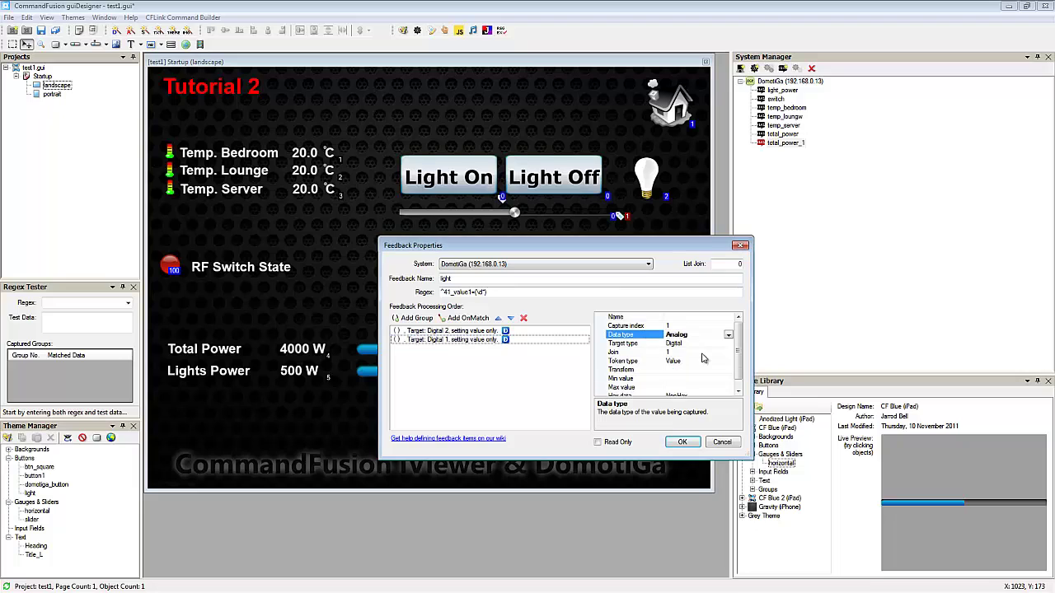
{"action": "left_click", "coordinate": [731, 346]}
{"action": "left_click", "coordinate": [729, 345]}
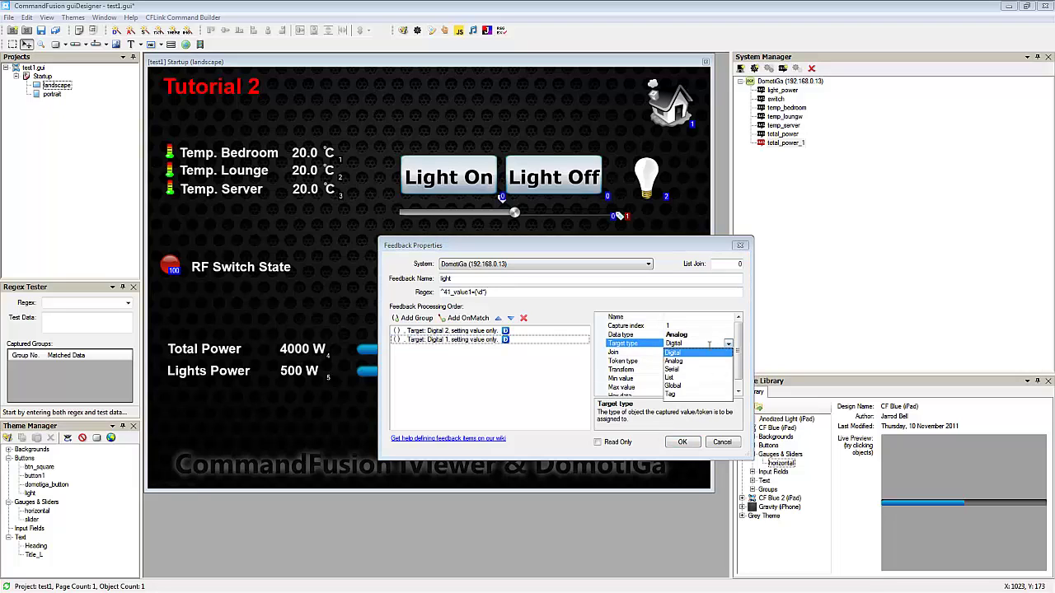
{"action": "left_click", "coordinate": [693, 361]}
{"action": "left_click", "coordinate": [692, 359]}
- Give the analog group on join 1 a minimum of 0 and a maximum of 100, then save the light feedback item
{"action": "left_click", "coordinate": [666, 352]}
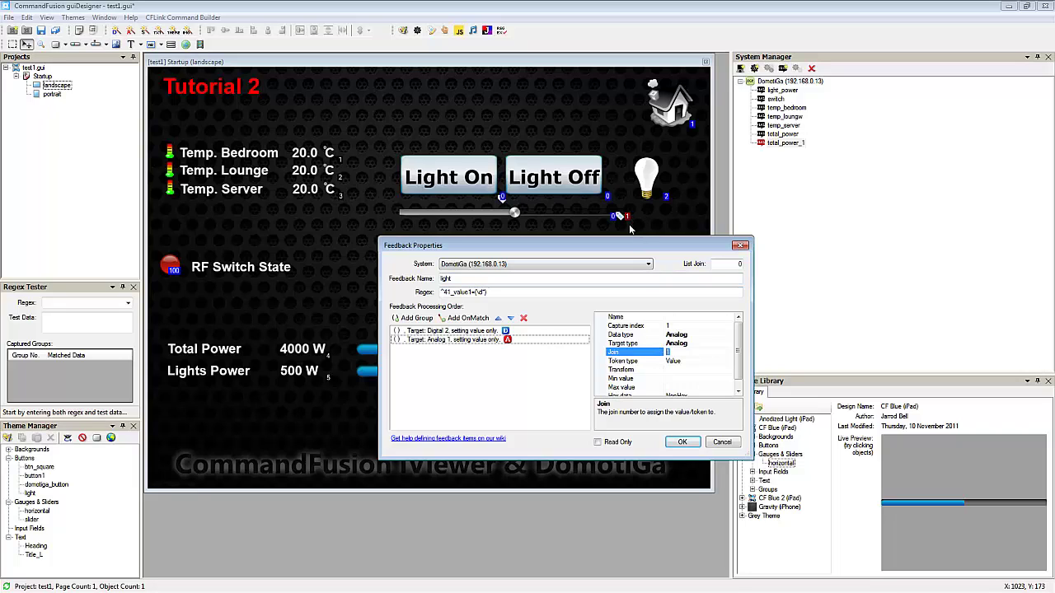
{"action": "left_click", "coordinate": [677, 378]}
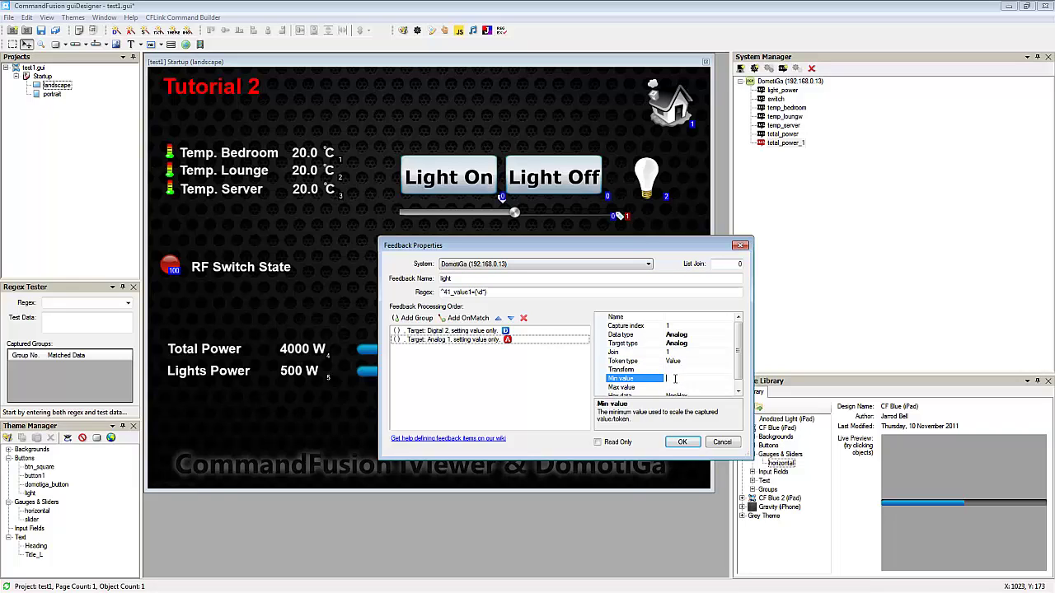
{"action": "key", "text": "Return"}
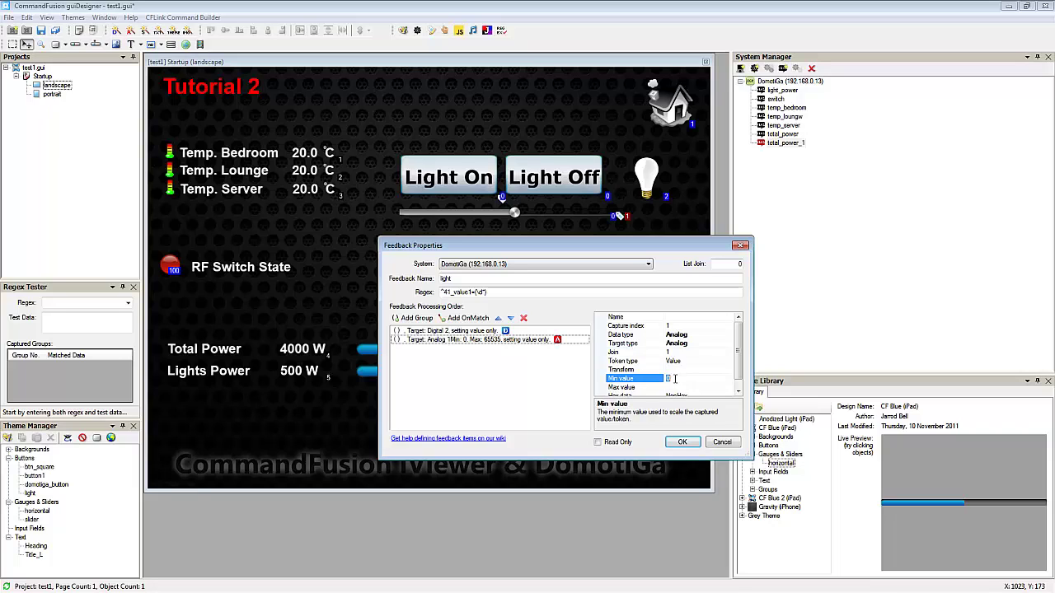
{"action": "left_click", "coordinate": [677, 386]}
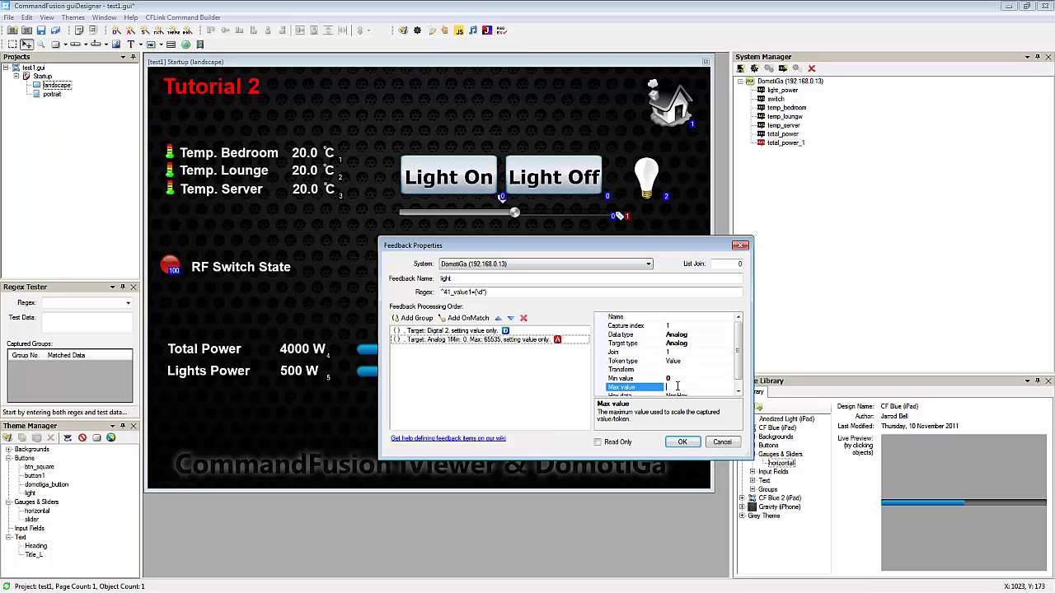
{"action": "type", "text": "100"}
{"action": "left_click", "coordinate": [683, 444]}
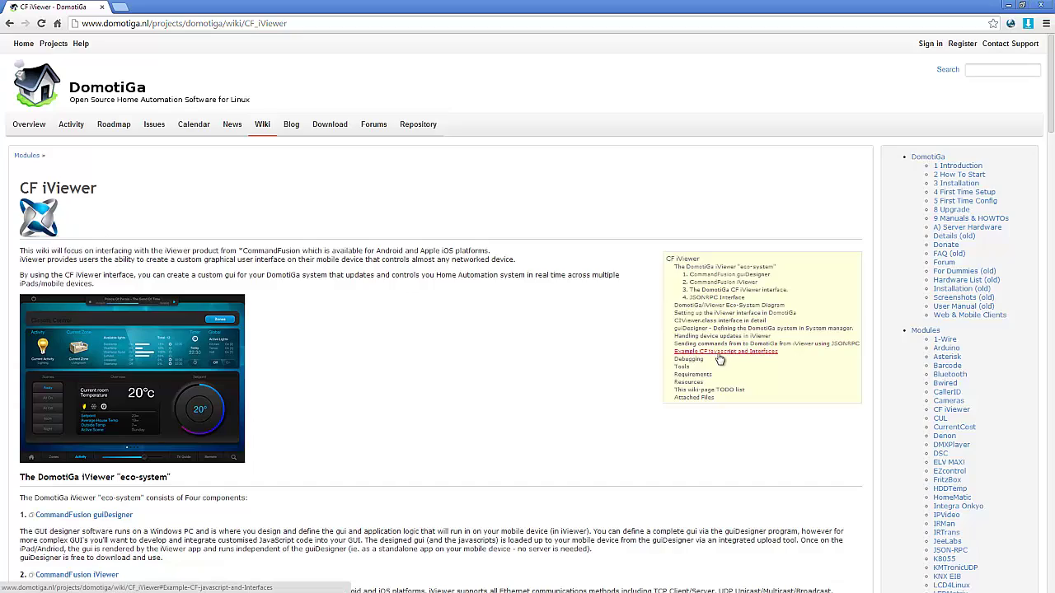
- Copy the whole script from the wiki page's Example CF javascript and Interfaces section
{"action": "scroll", "coordinate": [594, 365], "scroll_direction": "down", "scroll_amount": 15}
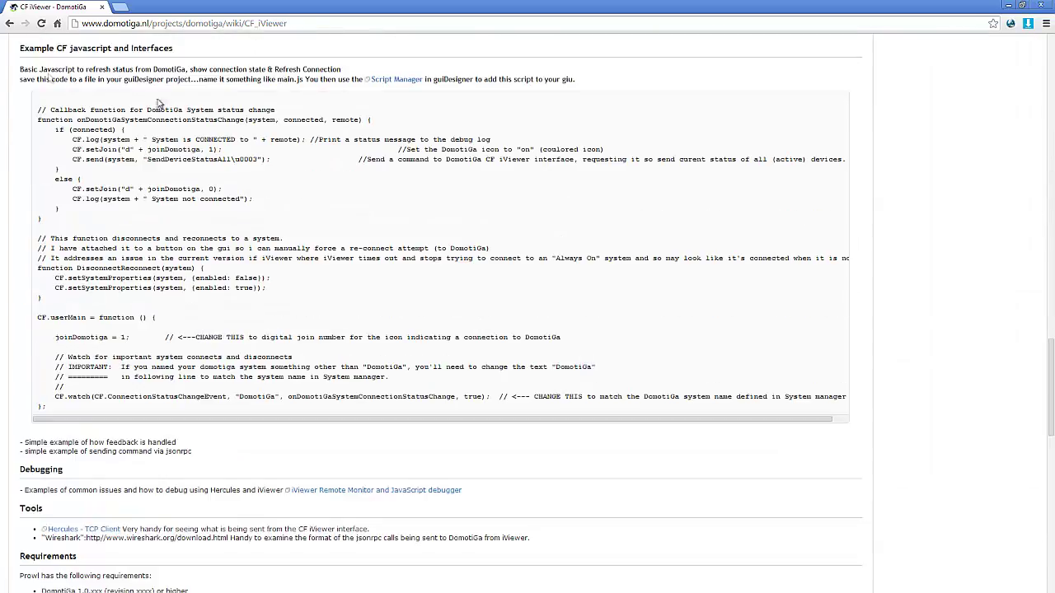
{"action": "left_click_drag", "start_coordinate": [39, 110], "coordinate": [146, 409]}
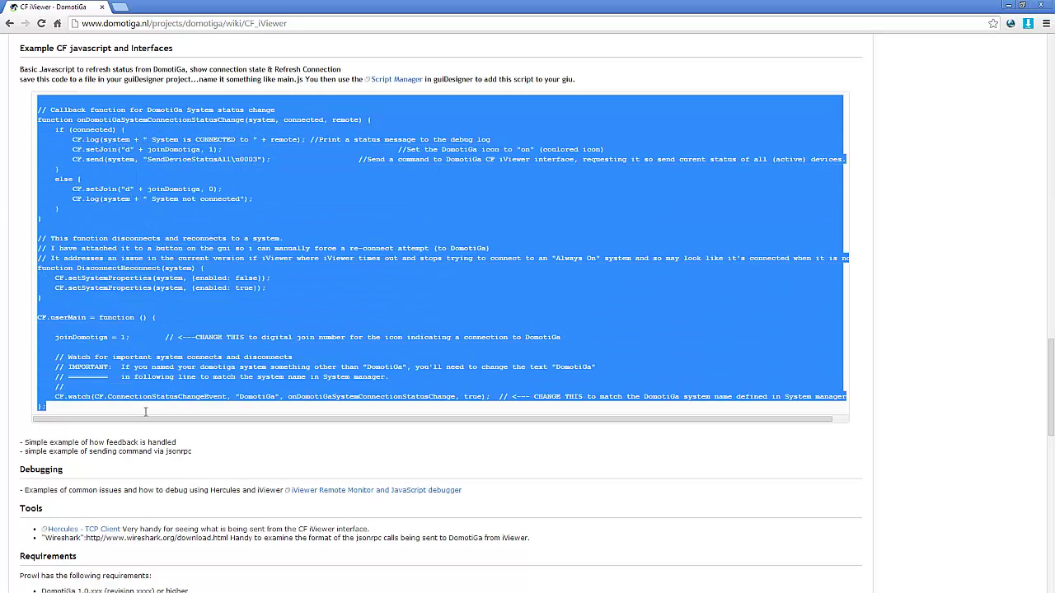
{"action": "right_click", "coordinate": [145, 397]}
{"action": "left_click", "coordinate": [169, 399]}
{"action": "left_click", "coordinate": [223, 399]}
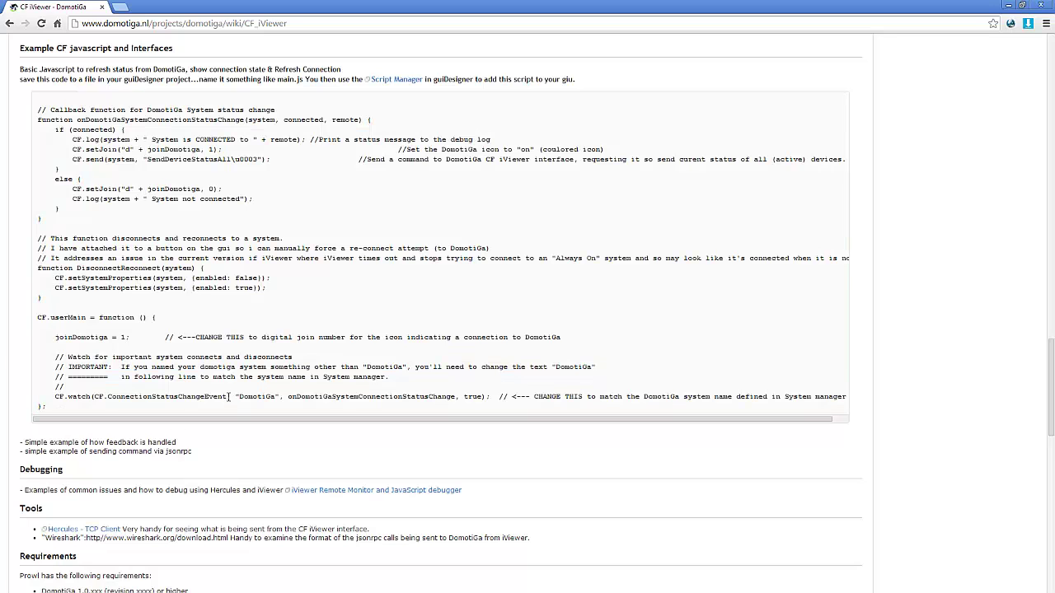
- Examine the script's connection status callback, SendDeviceStatusAll command, joinDomotiga setting, DisconnectReconnect function and CF.watch call
{"action": "left_click_drag", "start_coordinate": [280, 397], "coordinate": [461, 397]}
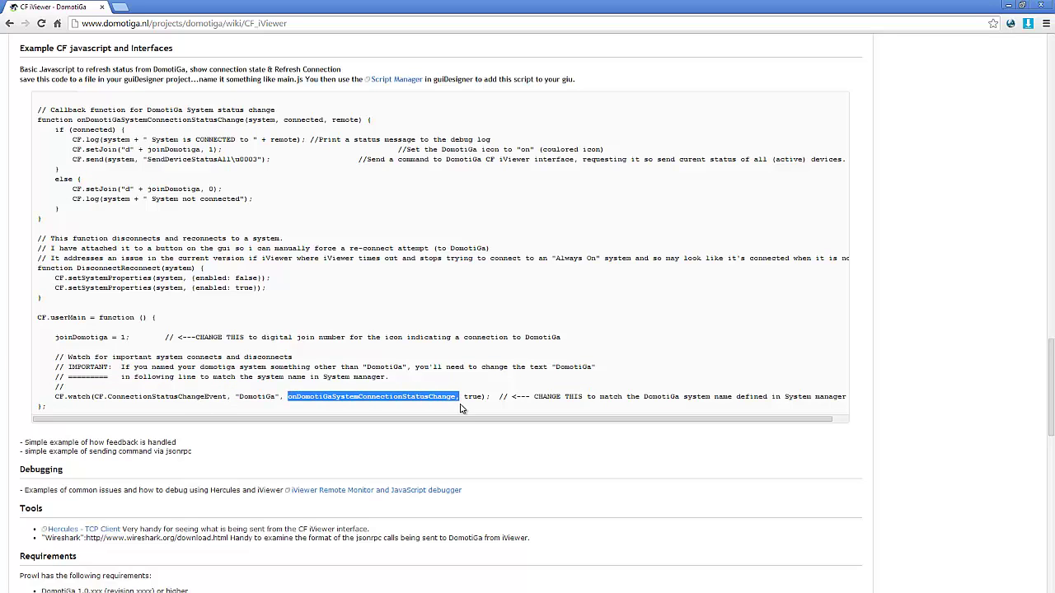
{"action": "left_click_drag", "start_coordinate": [266, 160], "coordinate": [147, 159]}
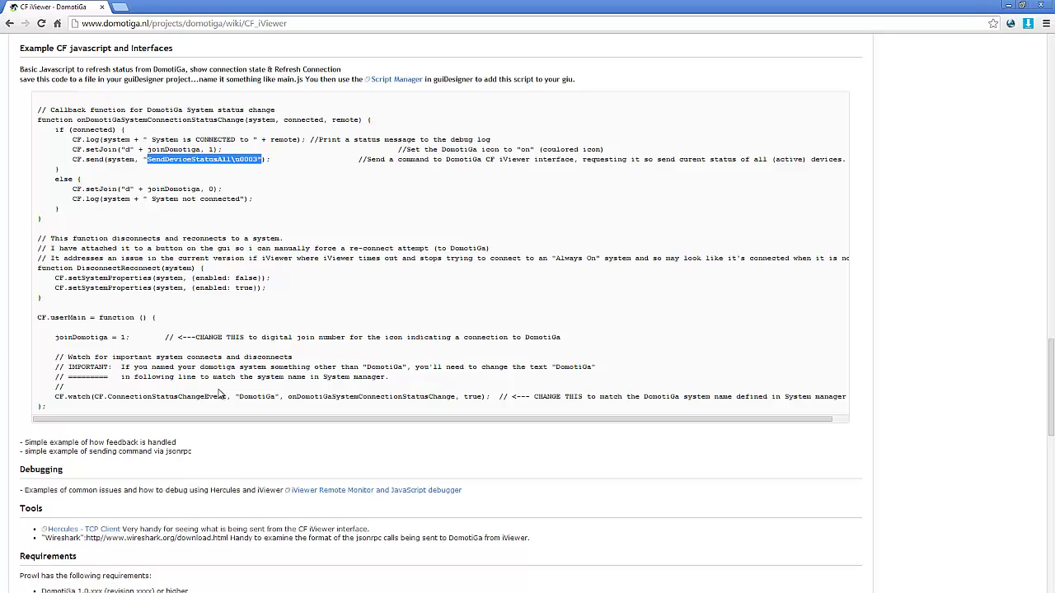
{"action": "left_click_drag", "start_coordinate": [132, 337], "coordinate": [56, 337]}
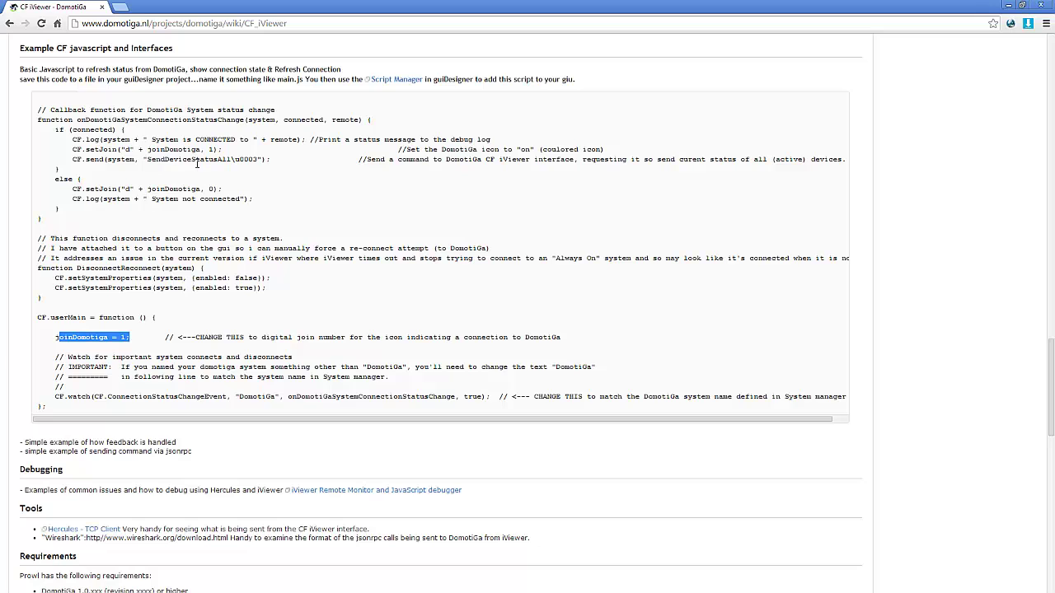
{"action": "left_click", "coordinate": [128, 337]}
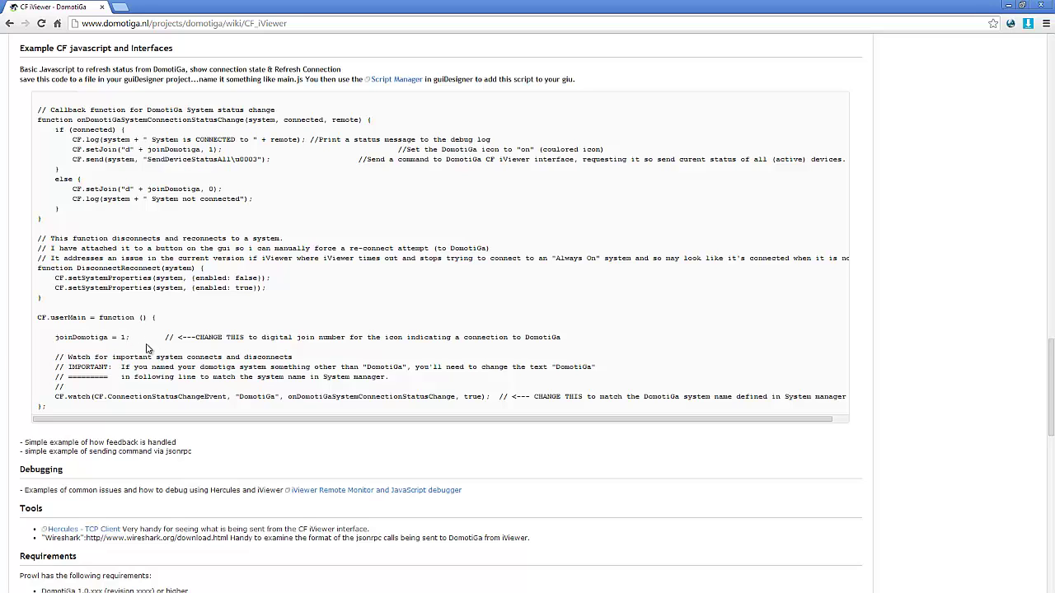
{"action": "left_click_drag", "start_coordinate": [225, 190], "coordinate": [101, 181]}
{"action": "mouse_move", "coordinate": [249, 200]}
{"action": "left_mouse_down"}
{"action": "mouse_move", "coordinate": [49, 190]}
{"action": "mouse_move", "coordinate": [247, 201]}
{"action": "left_mouse_up"}
{"action": "left_click", "coordinate": [108, 201]}
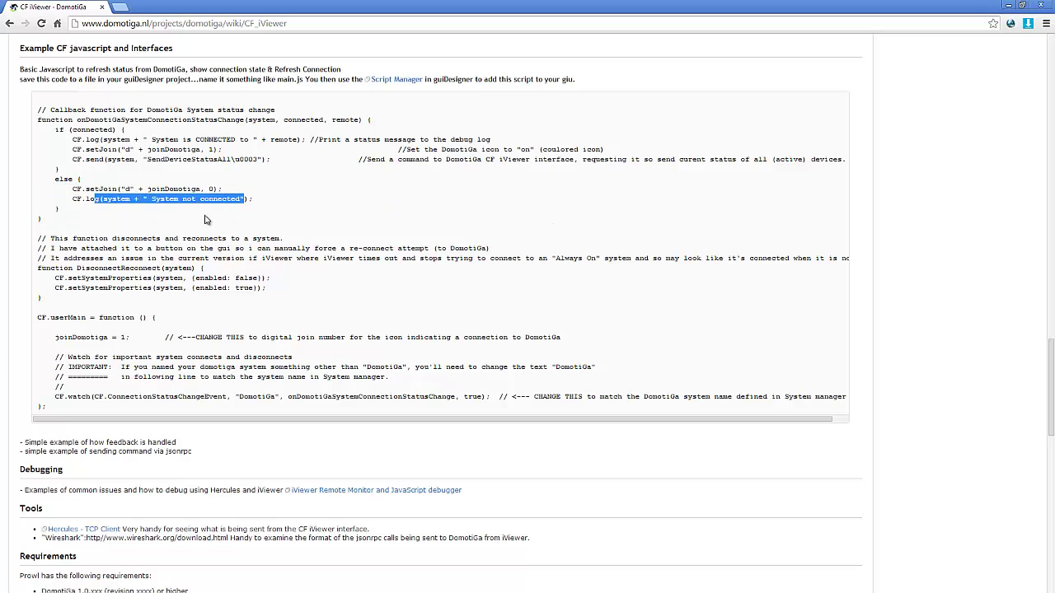
{"action": "left_click", "coordinate": [61, 274]}
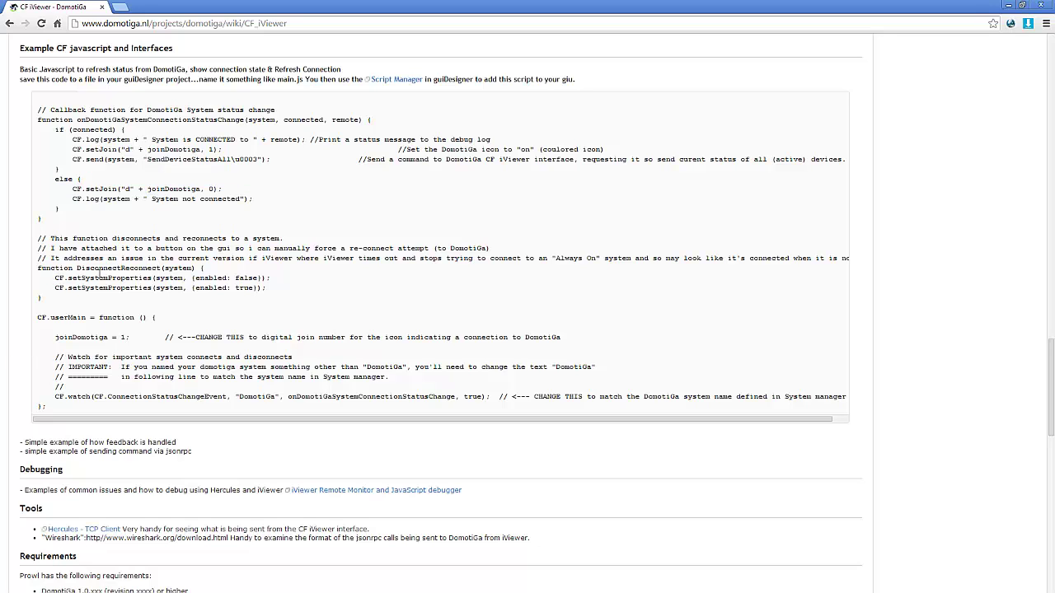
{"action": "left_click_drag", "start_coordinate": [77, 268], "coordinate": [196, 268]}
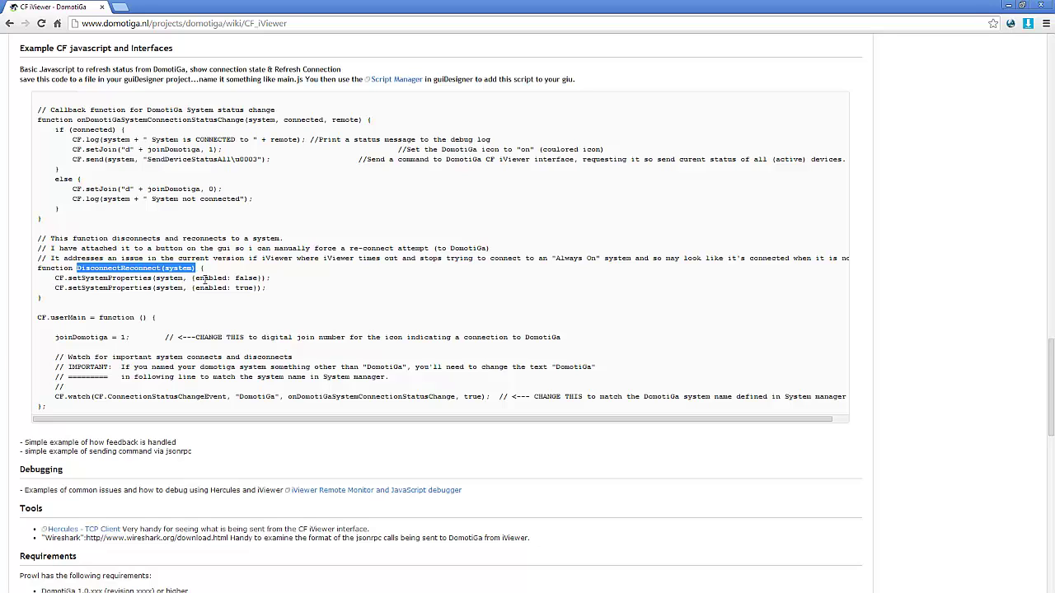
{"action": "left_click_drag", "start_coordinate": [183, 278], "coordinate": [274, 278]}
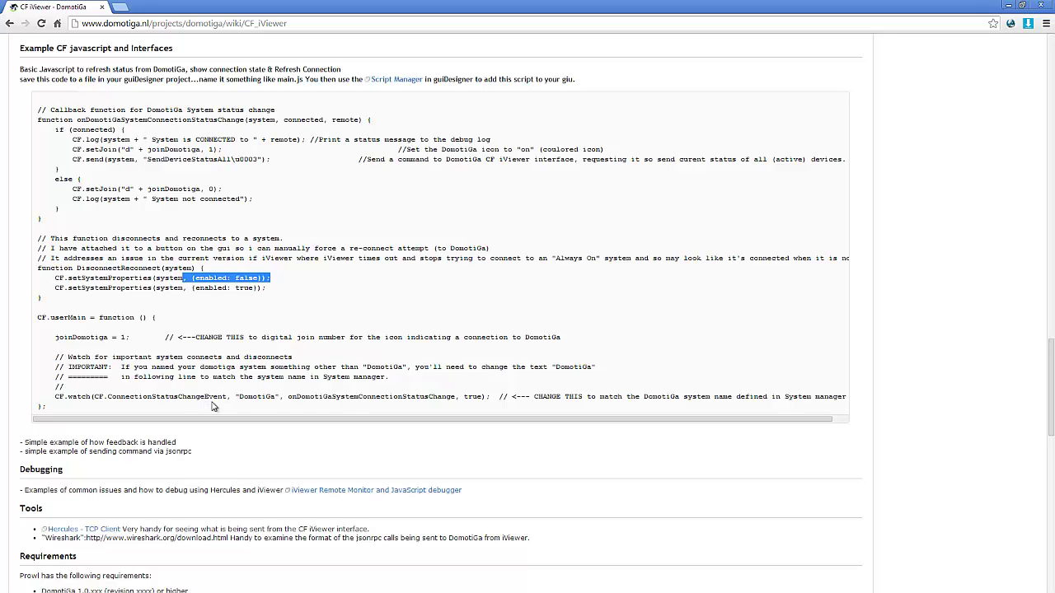
{"action": "left_click_drag", "start_coordinate": [285, 397], "coordinate": [464, 398]}
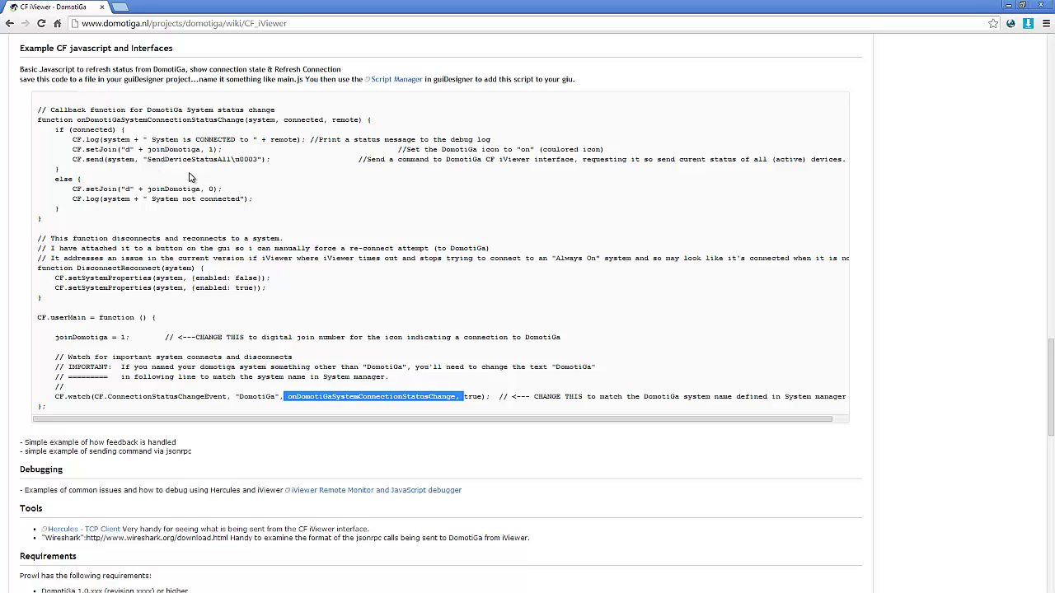
- Select the example JavaScript block on the wiki page again and recopy it to the clipboard
{"action": "left_click_drag", "start_coordinate": [50, 102], "coordinate": [83, 391]}
{"action": "right_click", "coordinate": [92, 371]}
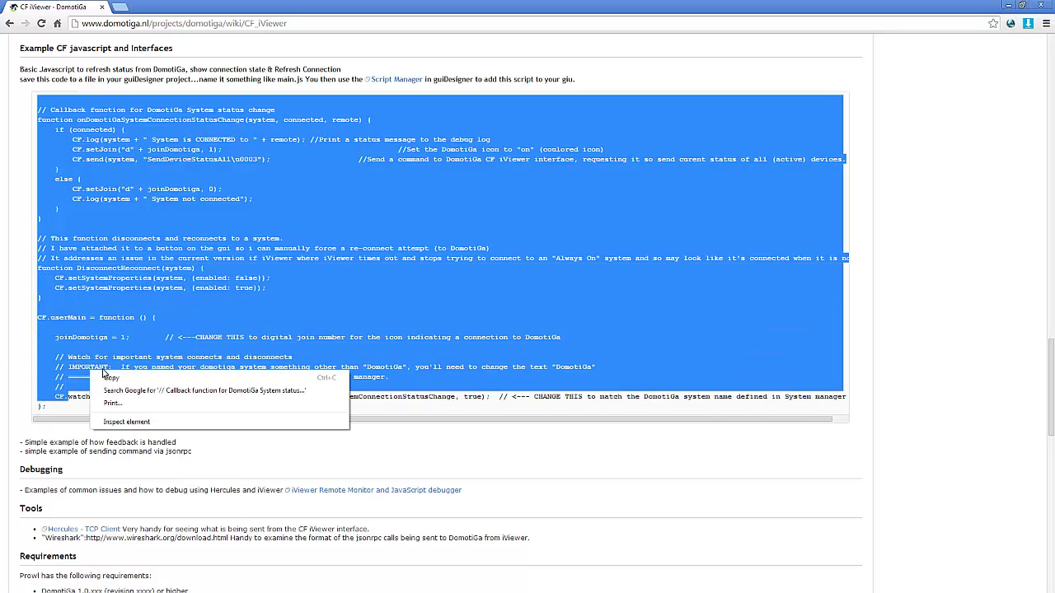
{"action": "left_click", "coordinate": [109, 377]}
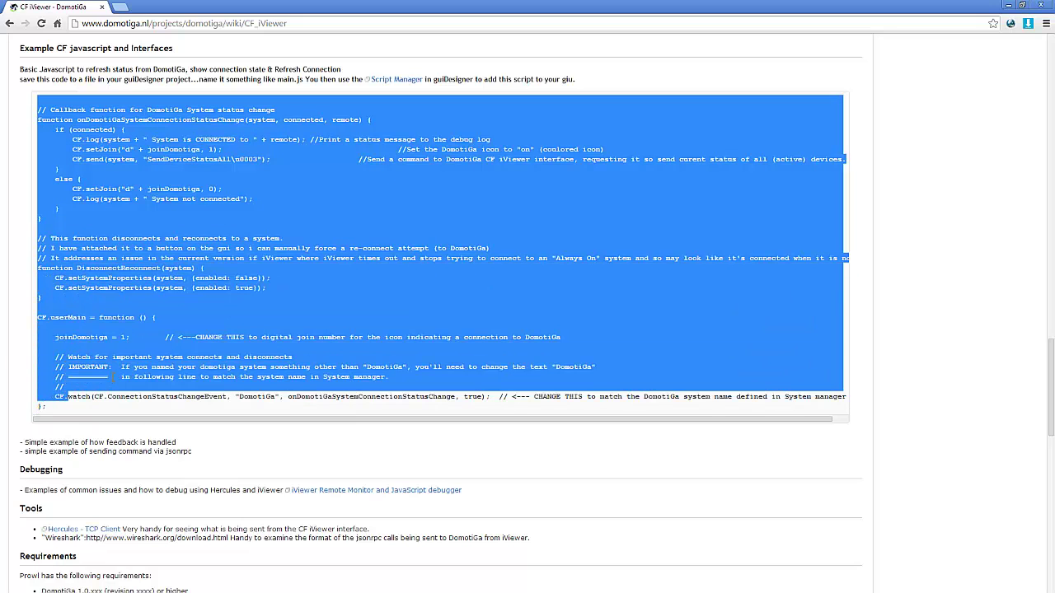
- Switch to the Tutorial 2 project folder in Windows Explorer and create a new text document there
{"action": "left_click", "coordinate": [1007, 5]}
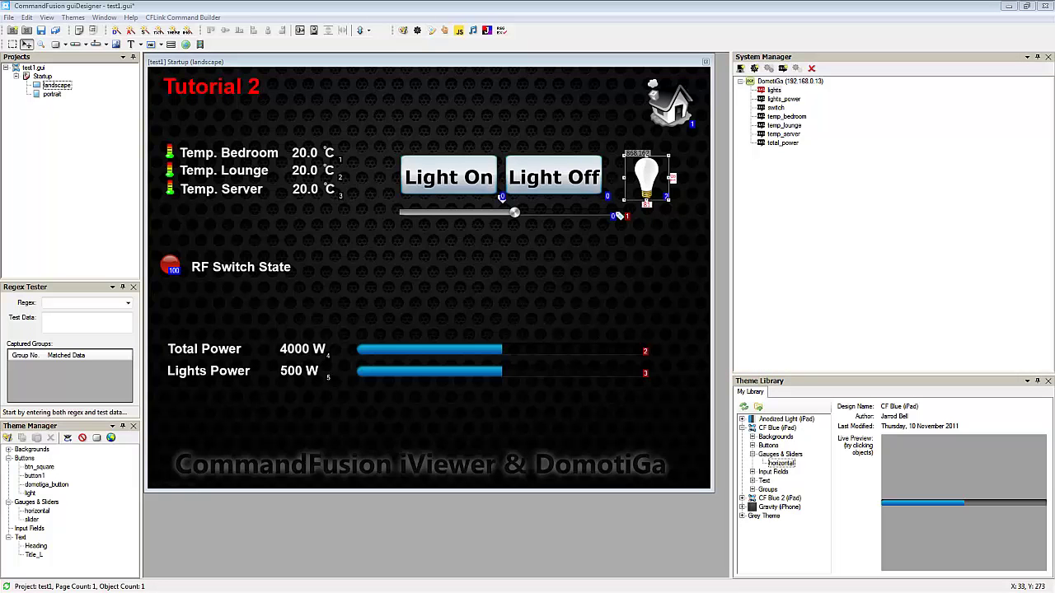
{"action": "key", "text": "alt+Tab"}
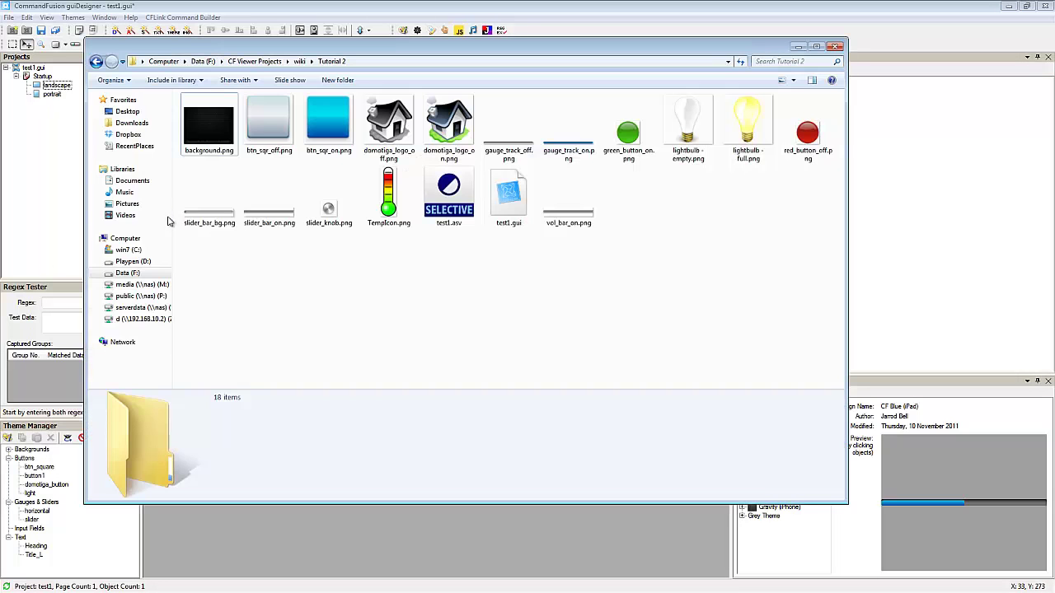
{"action": "right_click", "coordinate": [539, 308]}
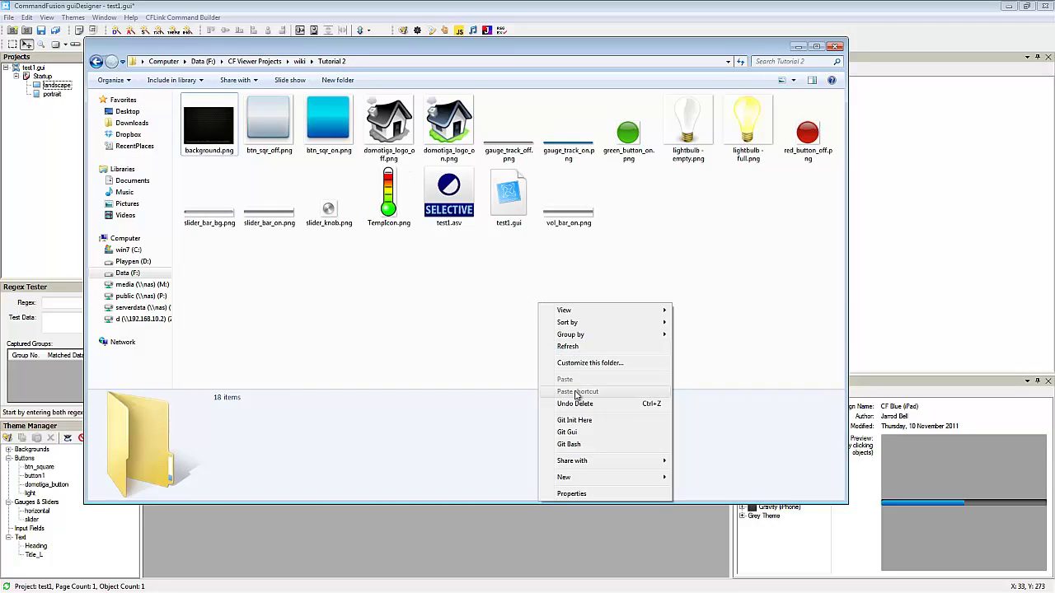
{"action": "mouse_move", "coordinate": [595, 479]}
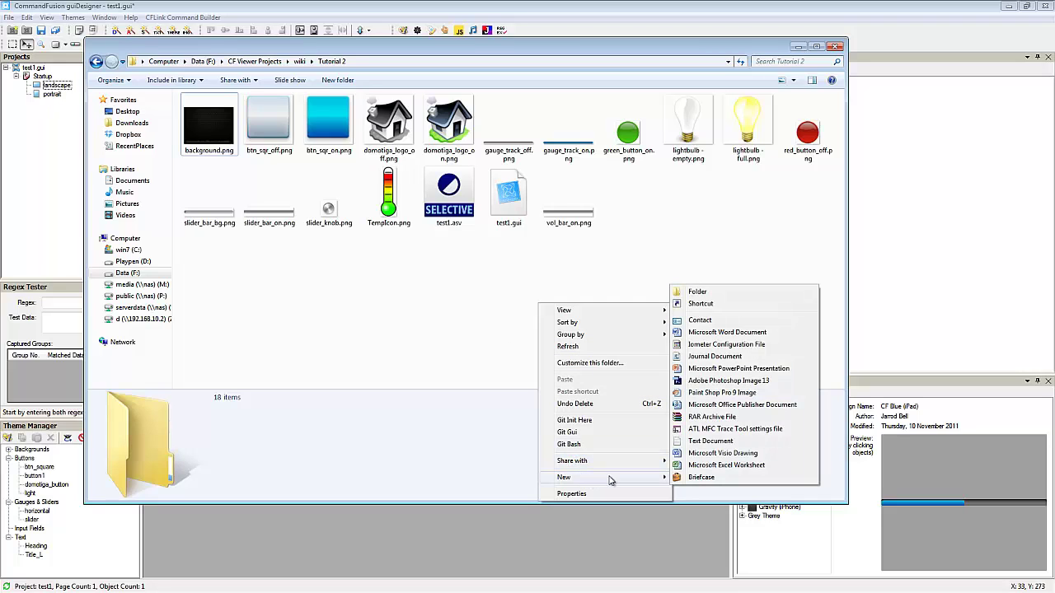
{"action": "left_click", "coordinate": [714, 441]}
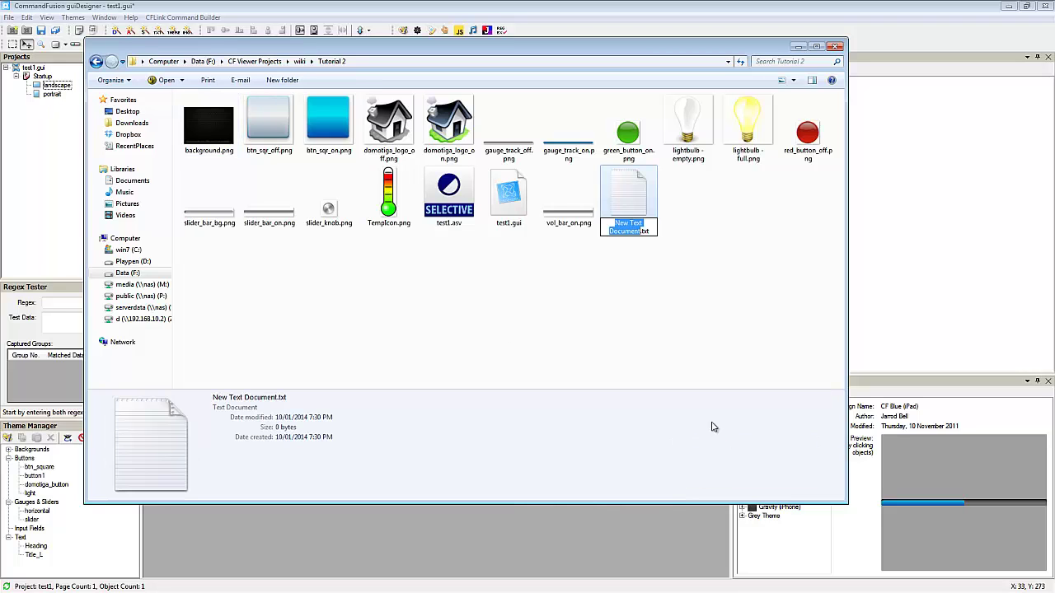
{"action": "key", "text": "Return"}
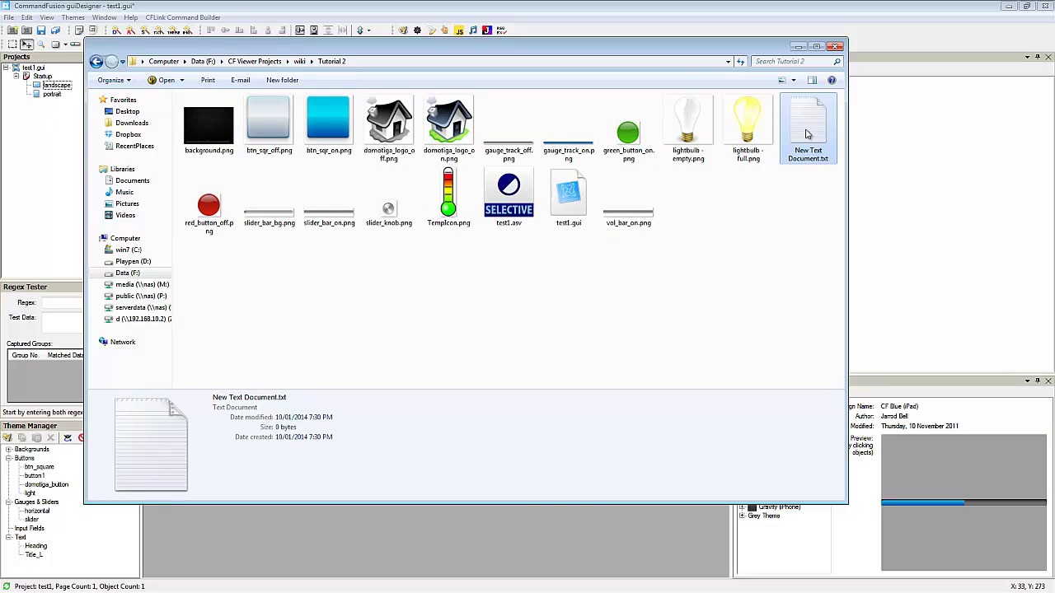
- Rename the new text document to main.js
{"action": "left_click", "coordinate": [824, 157]}
{"action": "left_click_drag", "start_coordinate": [828, 159], "coordinate": [790, 150]}
{"action": "type", "text": "main"}
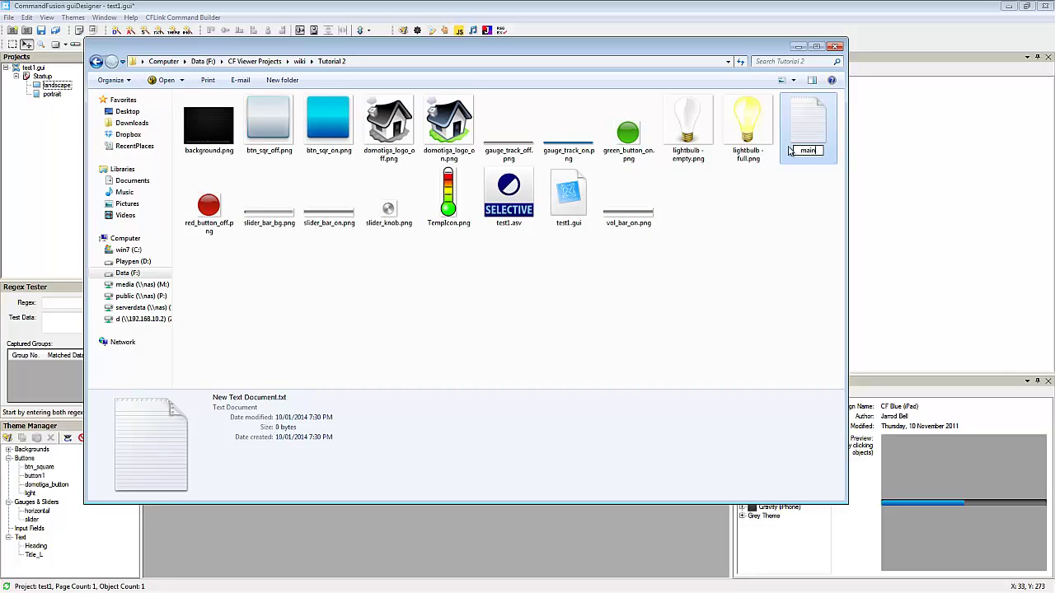
{"action": "type", "text": ".js"}
{"action": "left_click", "coordinate": [814, 193]}
{"action": "left_click", "coordinate": [576, 309]}
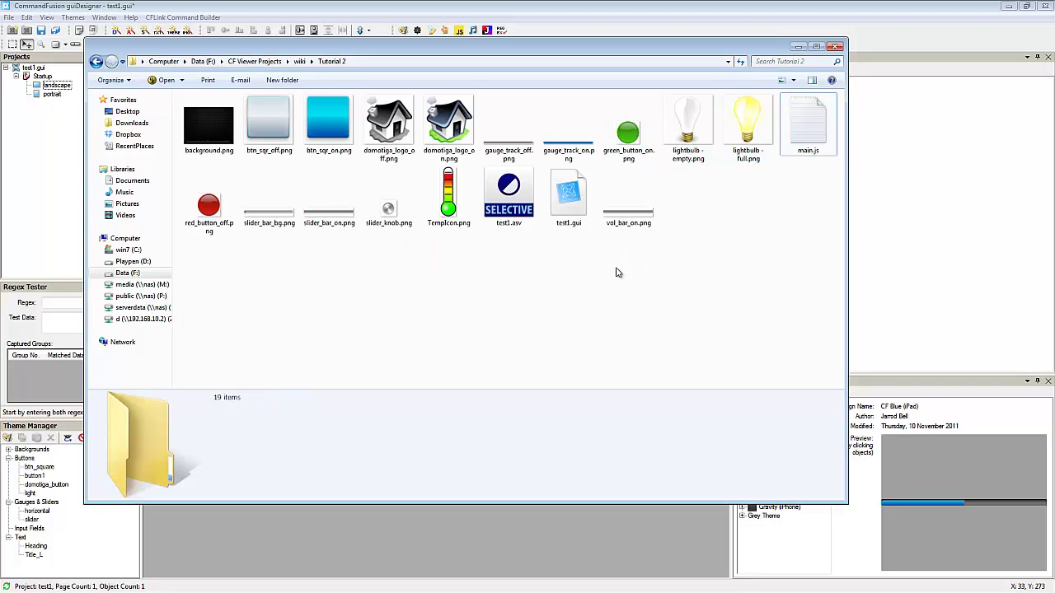
- Open main.js in Notepad and paste the copied JavaScript into it
{"action": "right_click", "coordinate": [810, 126]}
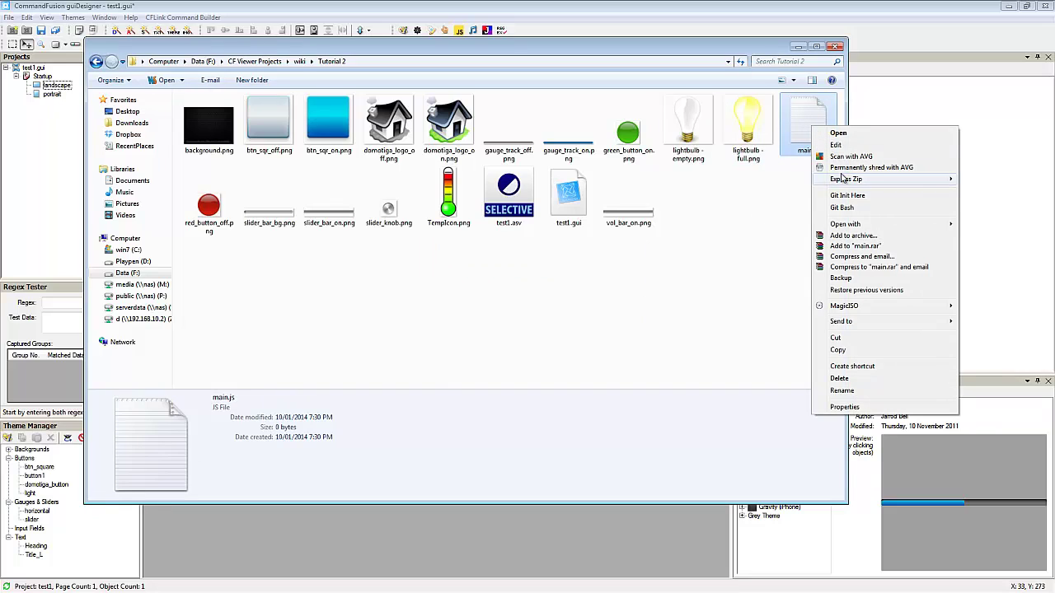
{"action": "mouse_move", "coordinate": [870, 230]}
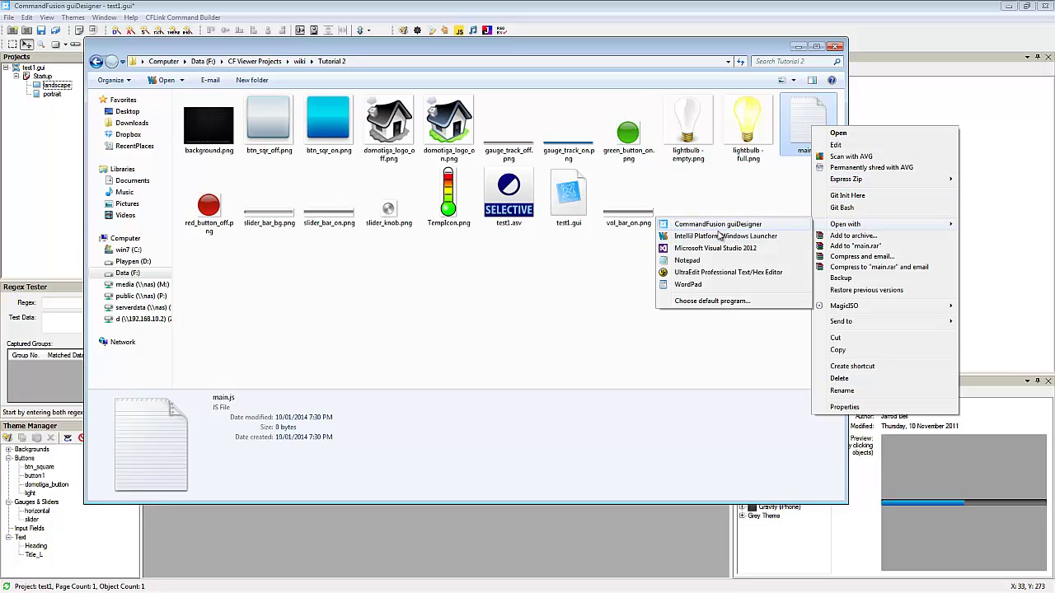
{"action": "left_click", "coordinate": [701, 261]}
{"action": "right_click", "coordinate": [512, 233]}
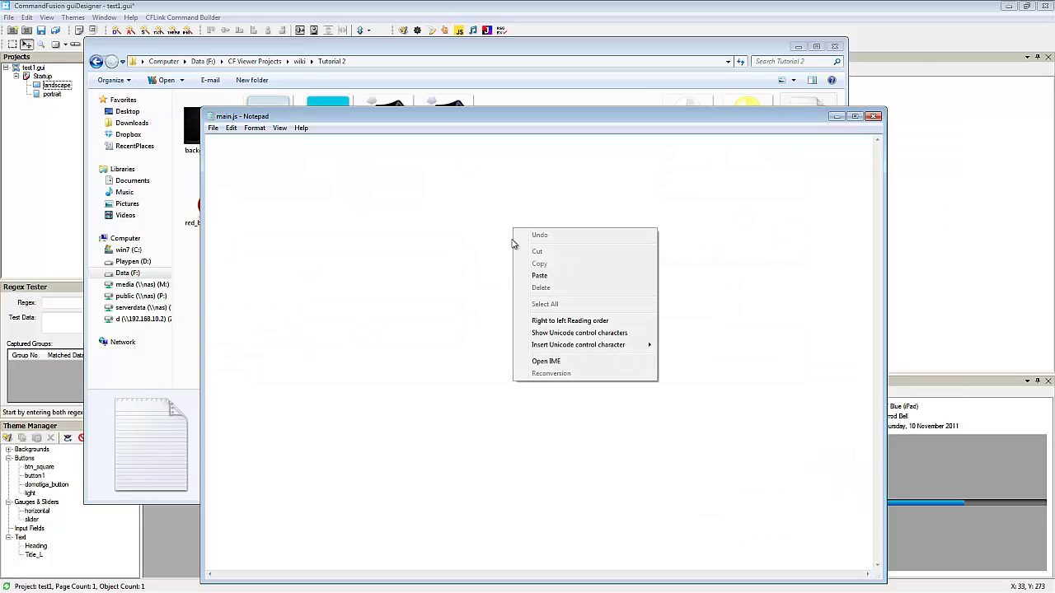
{"action": "left_click", "coordinate": [539, 275]}
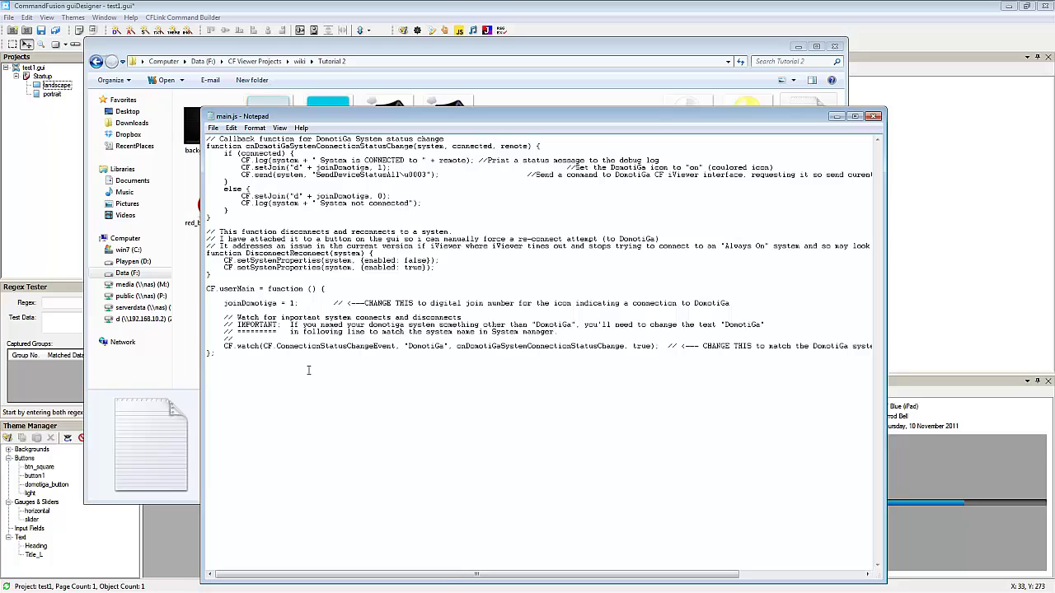
- Compare the script's "DomotiGa" system name and joinDomotiga value with the System Manager entry and the house icon's join
{"action": "left_click_drag", "start_coordinate": [446, 345], "coordinate": [417, 347]}
{"action": "left_click", "coordinate": [798, 46]}
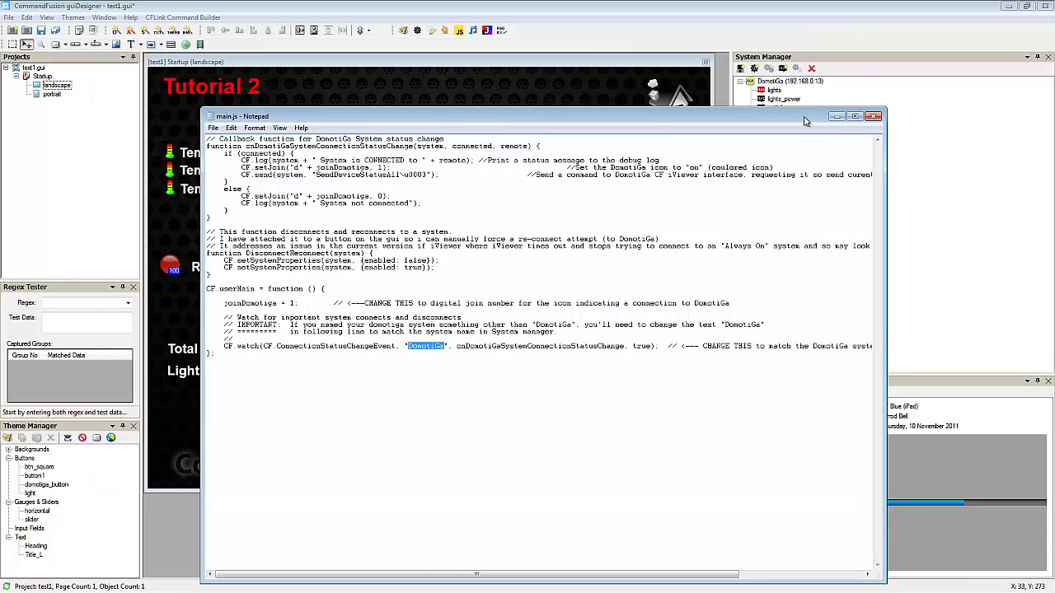
{"action": "left_click_drag", "start_coordinate": [802, 122], "coordinate": [806, 131]}
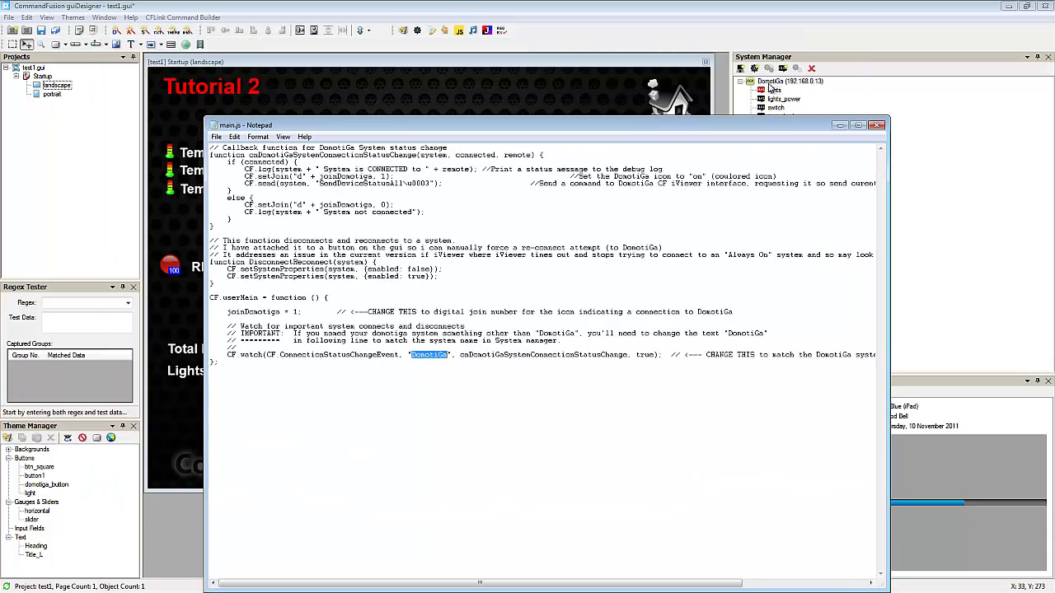
{"action": "double_click", "coordinate": [420, 356]}
{"action": "left_click_drag", "start_coordinate": [303, 312], "coordinate": [227, 311]}
{"action": "left_click_drag", "start_coordinate": [669, 129], "coordinate": [628, 211]}
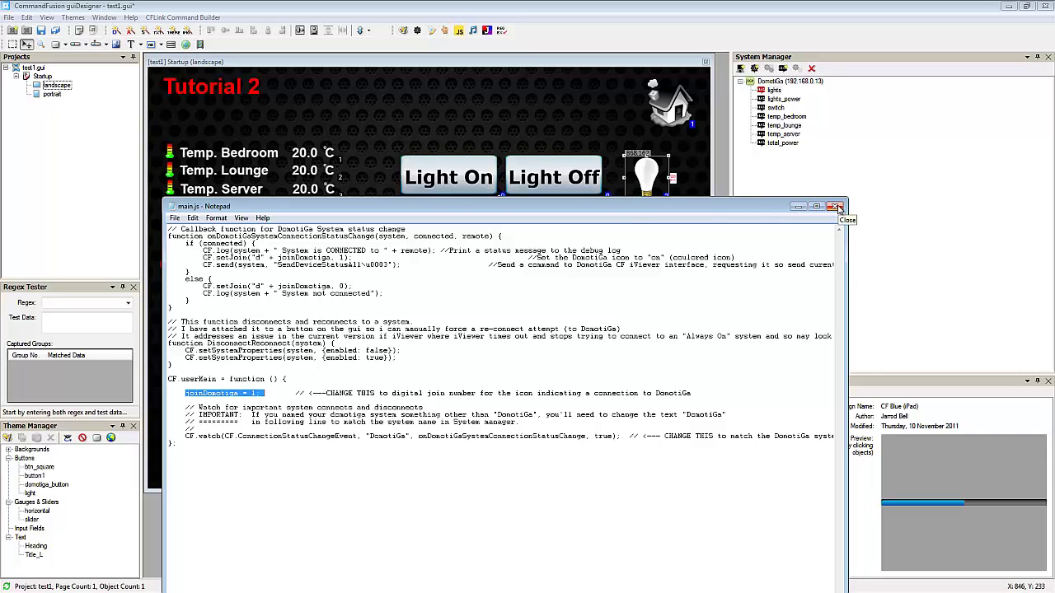
- Save main.js and close Notepad
{"action": "left_click", "coordinate": [175, 217]}
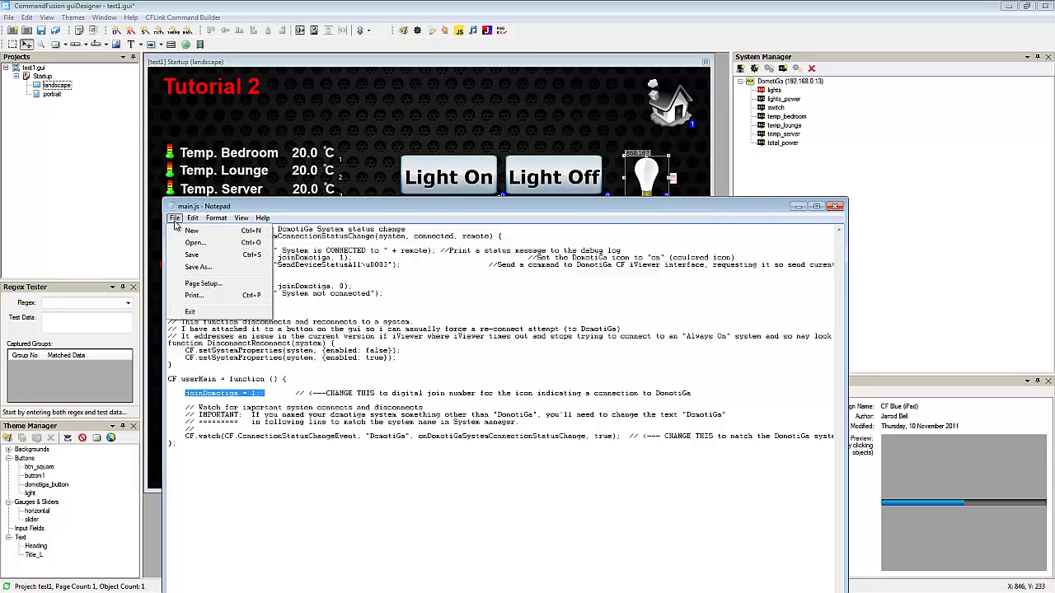
{"action": "left_click", "coordinate": [262, 255]}
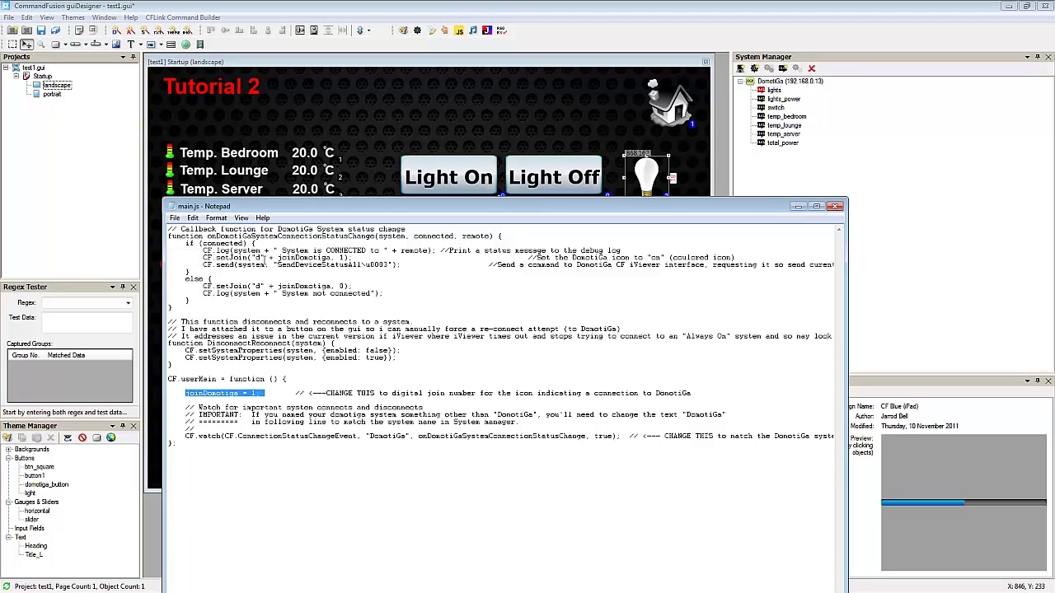
{"action": "left_click", "coordinate": [836, 206]}
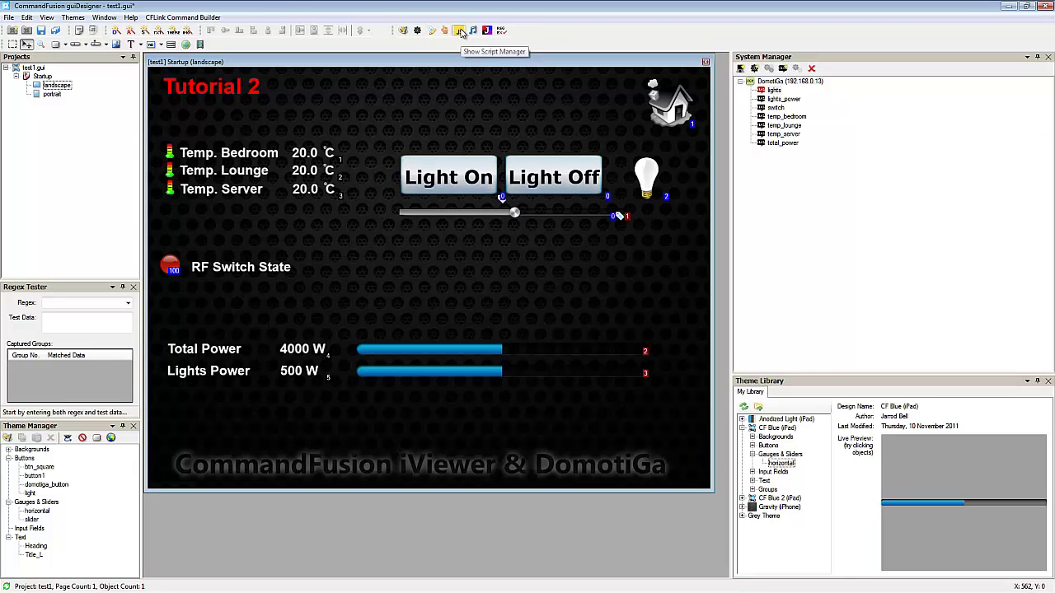
- Add main.js from the Tutorial 2 folder to the project's scripts in the Script Manager
{"action": "left_click", "coordinate": [461, 31]}
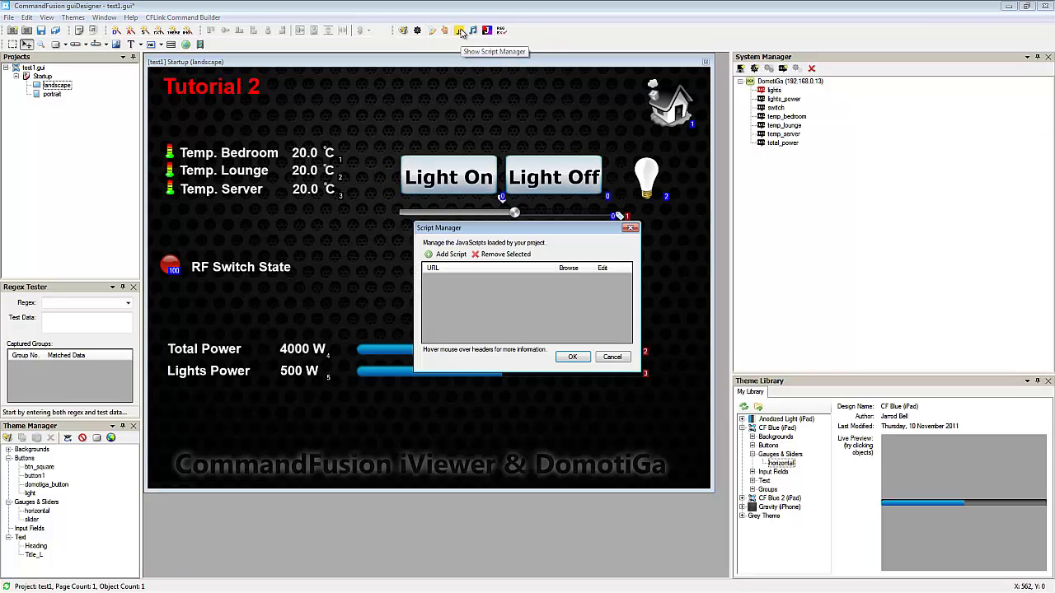
{"action": "left_click", "coordinate": [446, 256]}
{"action": "left_click", "coordinate": [519, 173]}
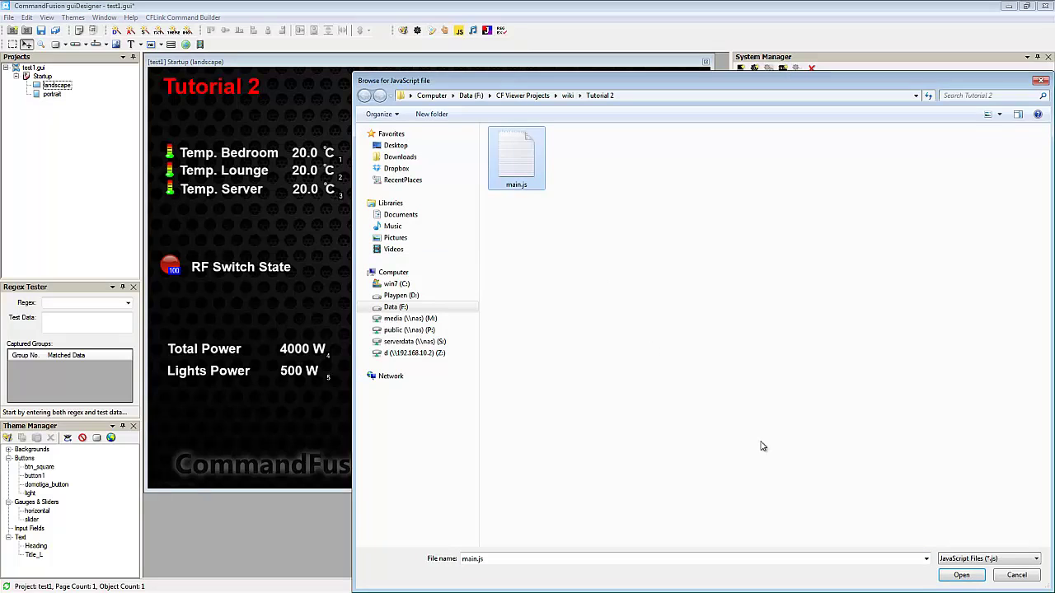
{"action": "left_click", "coordinate": [961, 574]}
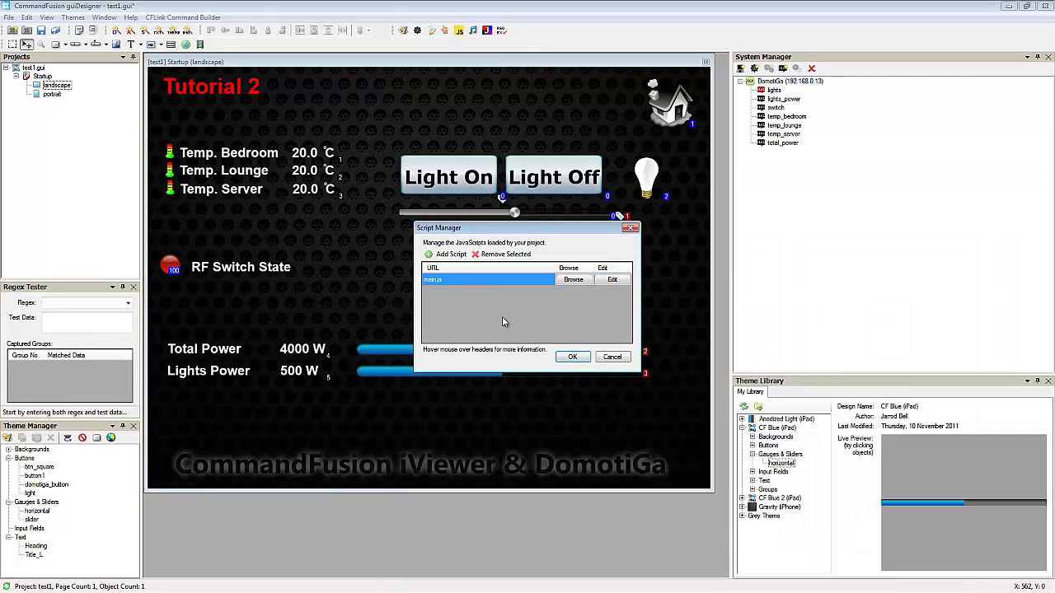
{"action": "left_click", "coordinate": [572, 356]}
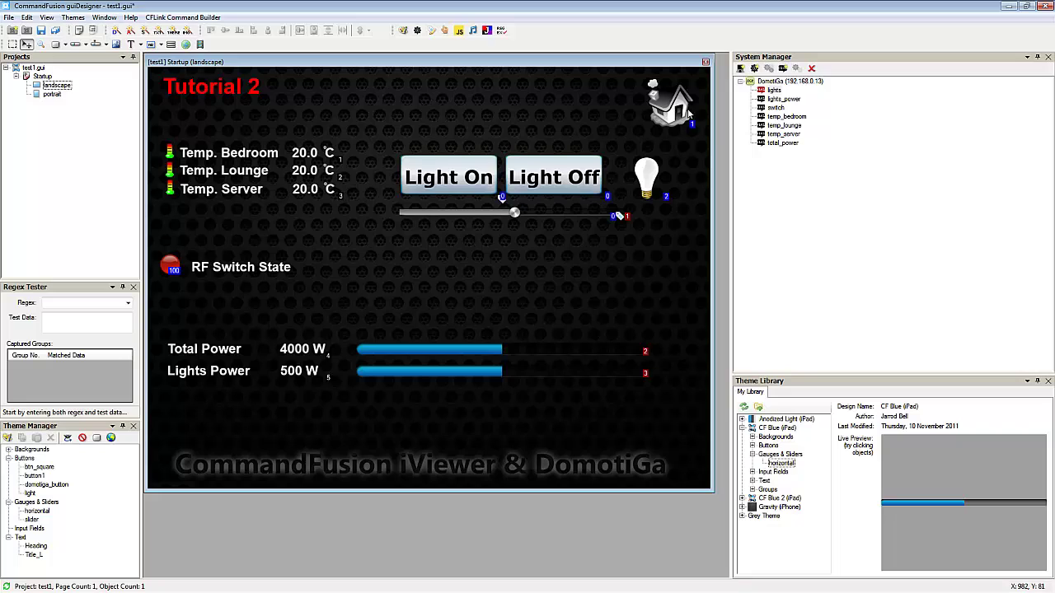
{"action": "left_click", "coordinate": [676, 117]}
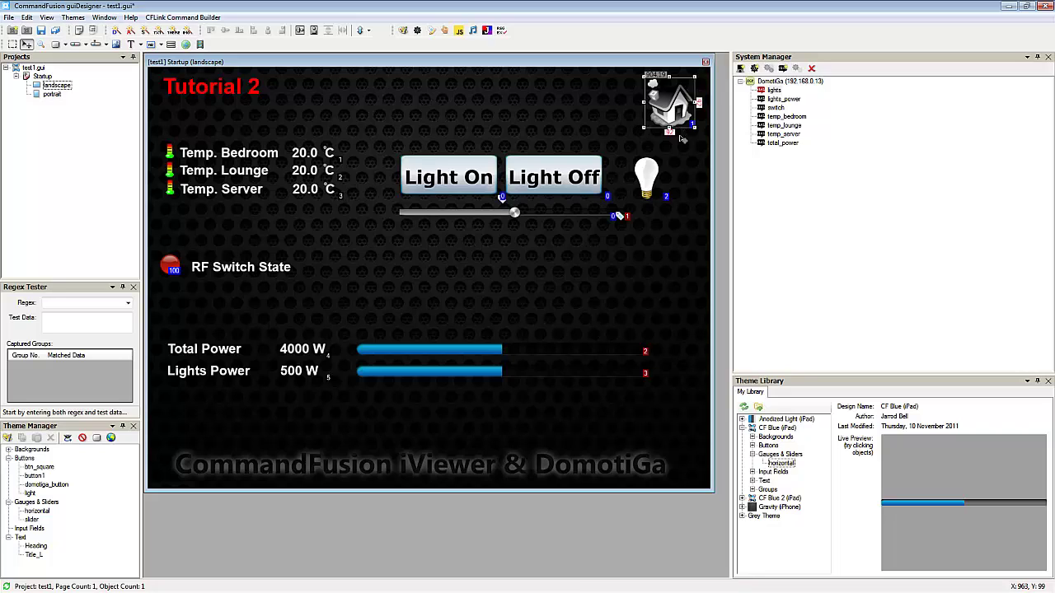
{"action": "left_click", "coordinate": [694, 155]}
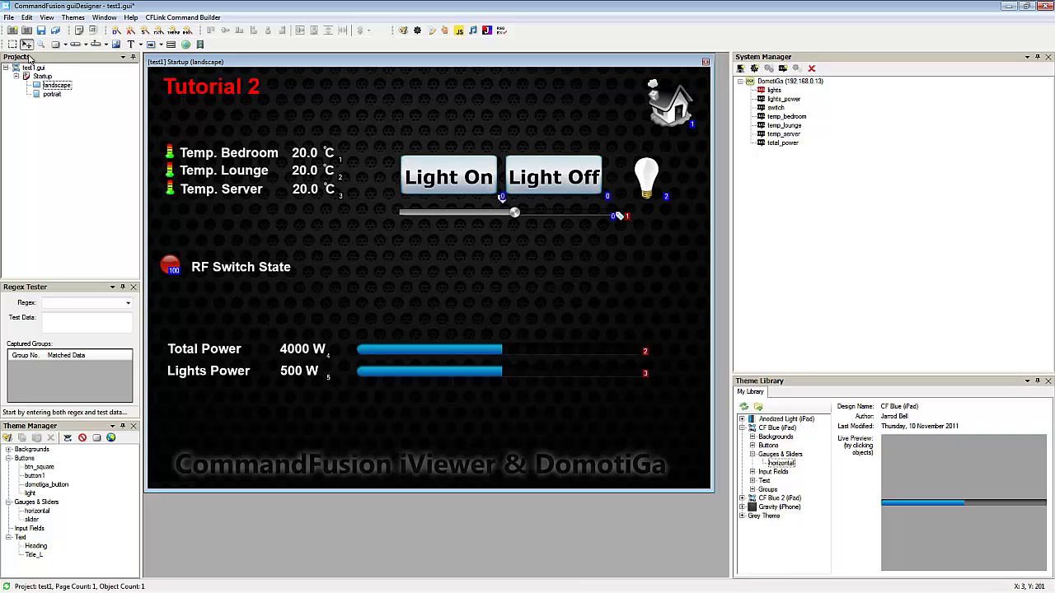
- Save the project and start the Upload Service
{"action": "left_click", "coordinate": [42, 30]}
{"action": "left_click", "coordinate": [8, 18]}
{"action": "left_click", "coordinate": [54, 119]}
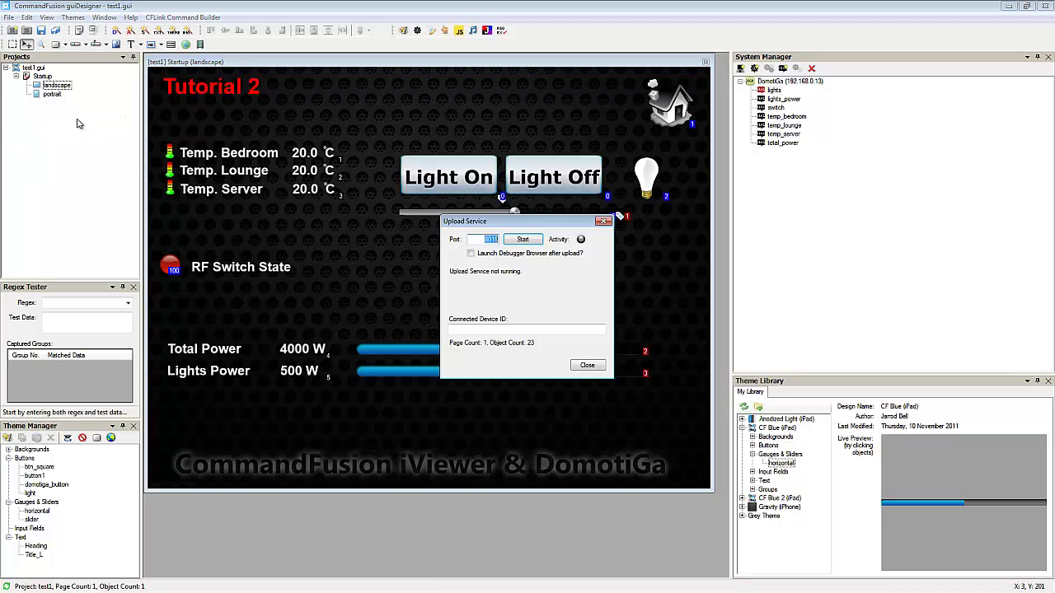
{"action": "left_click", "coordinate": [524, 240]}
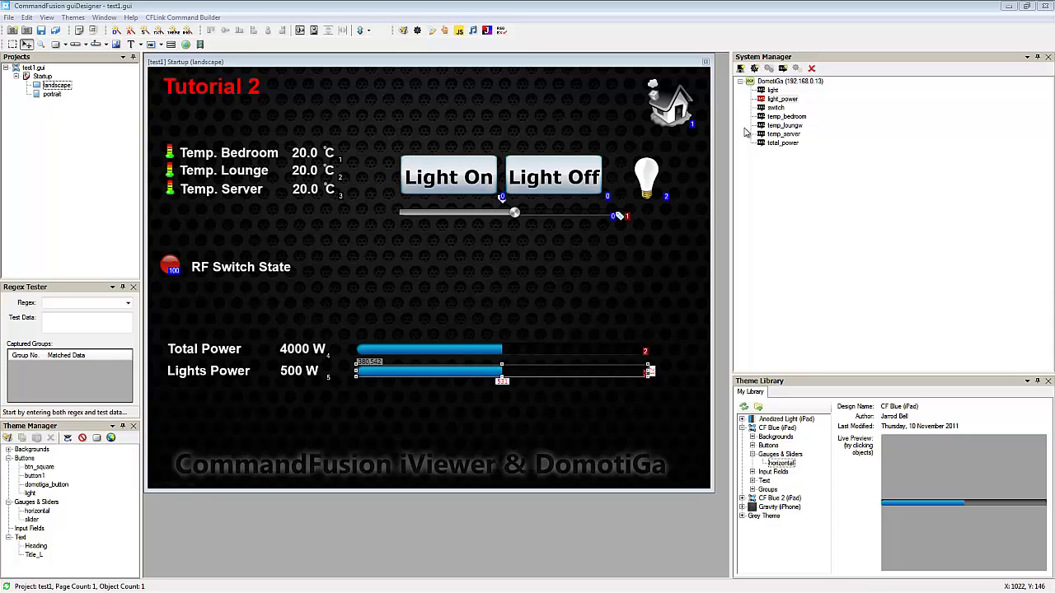
- Open the Max value of the light_power feedback's analog group for editing and accept the feedback properties
{"action": "double_click", "coordinate": [774, 97]}
{"action": "left_click", "coordinate": [458, 279]}
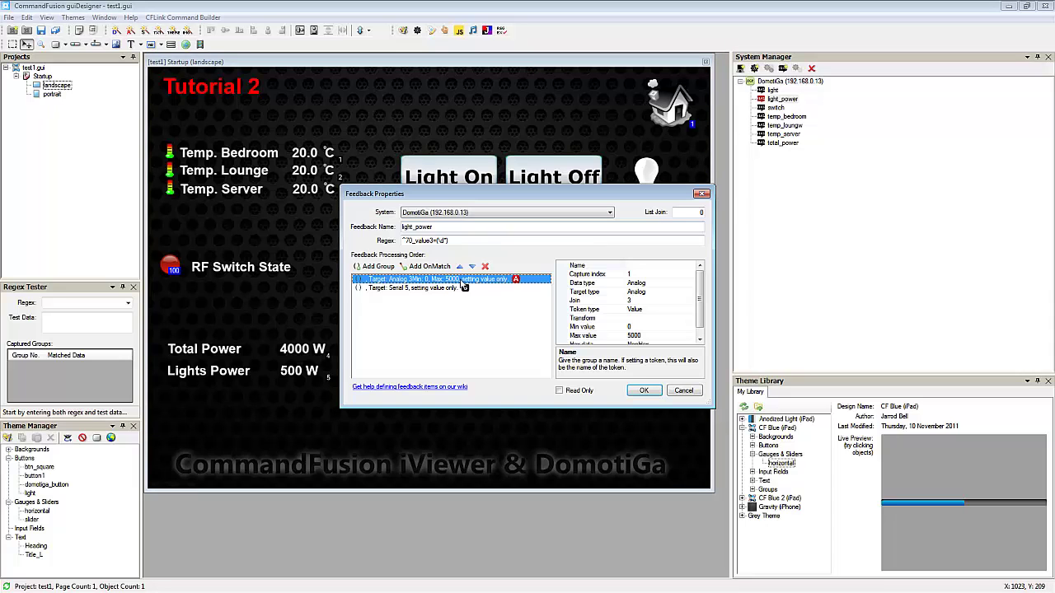
{"action": "left_click", "coordinate": [649, 335]}
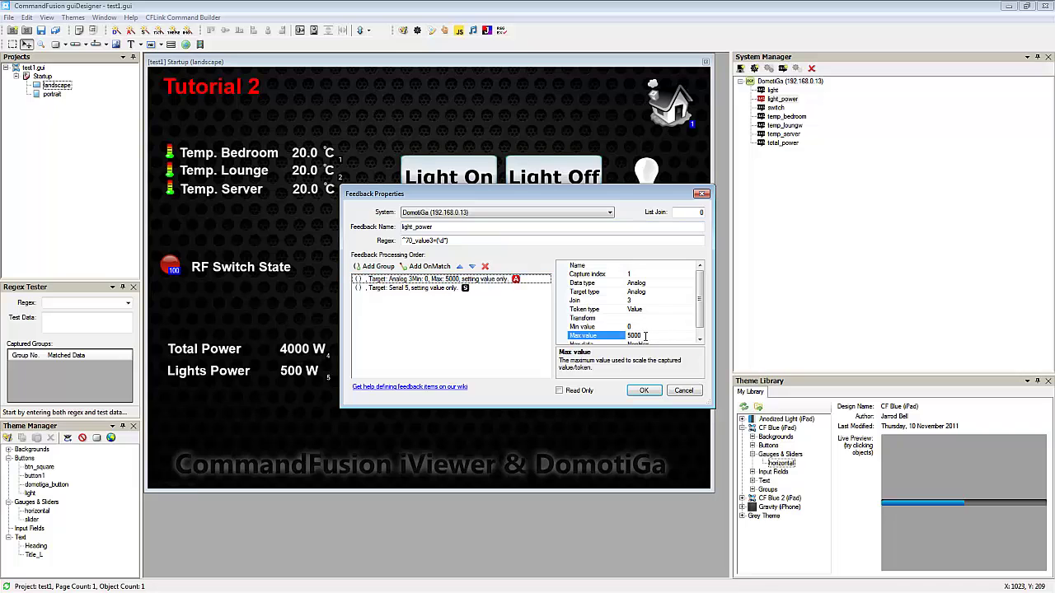
{"action": "left_click", "coordinate": [644, 390]}
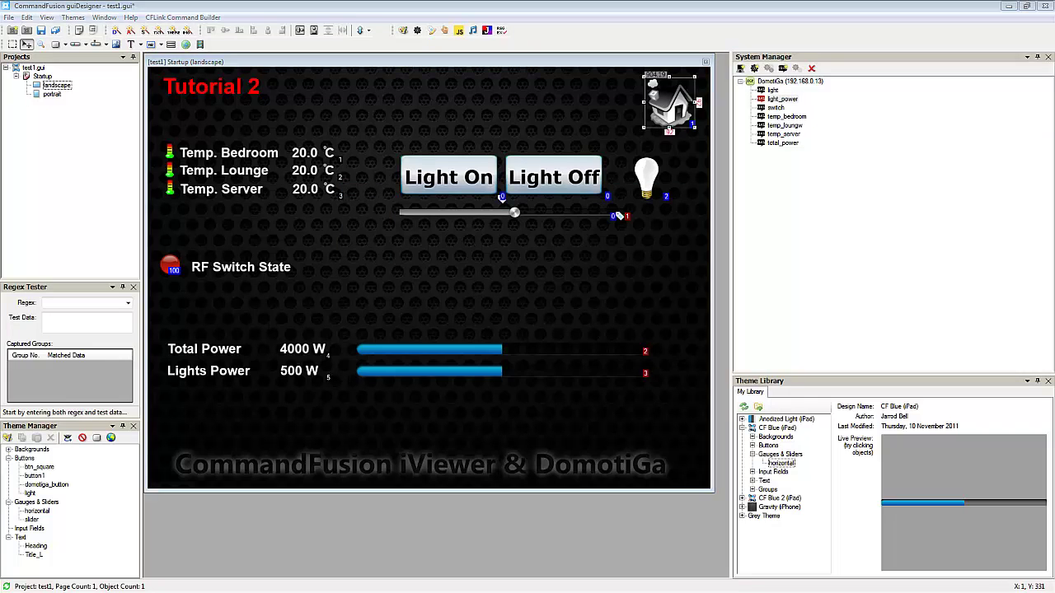
- Open the house icon button's properties at its JavaScript action entry
{"action": "left_click", "coordinate": [667, 106]}
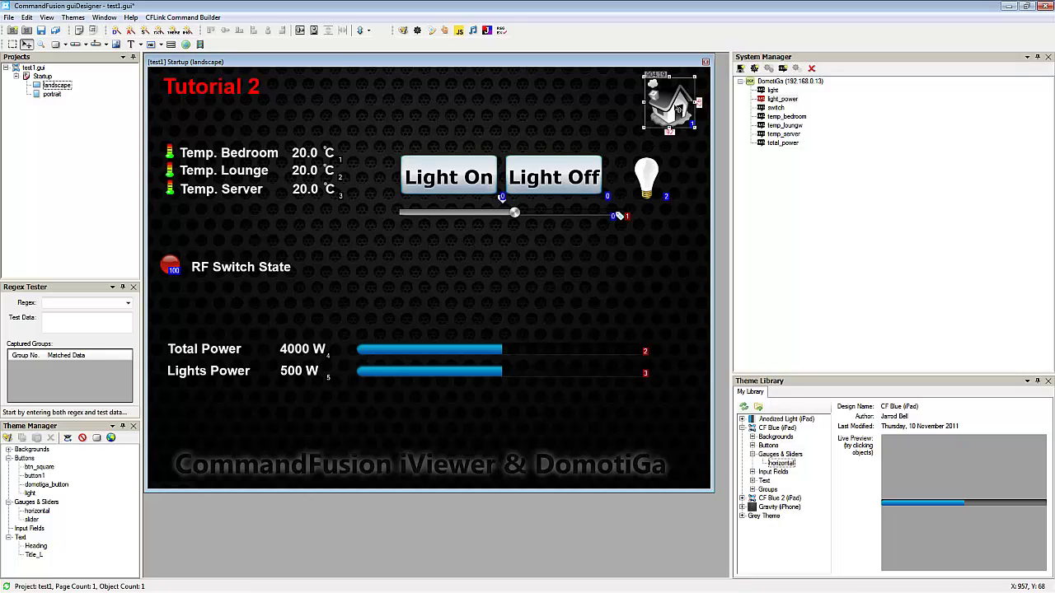
{"action": "double_click", "coordinate": [677, 109]}
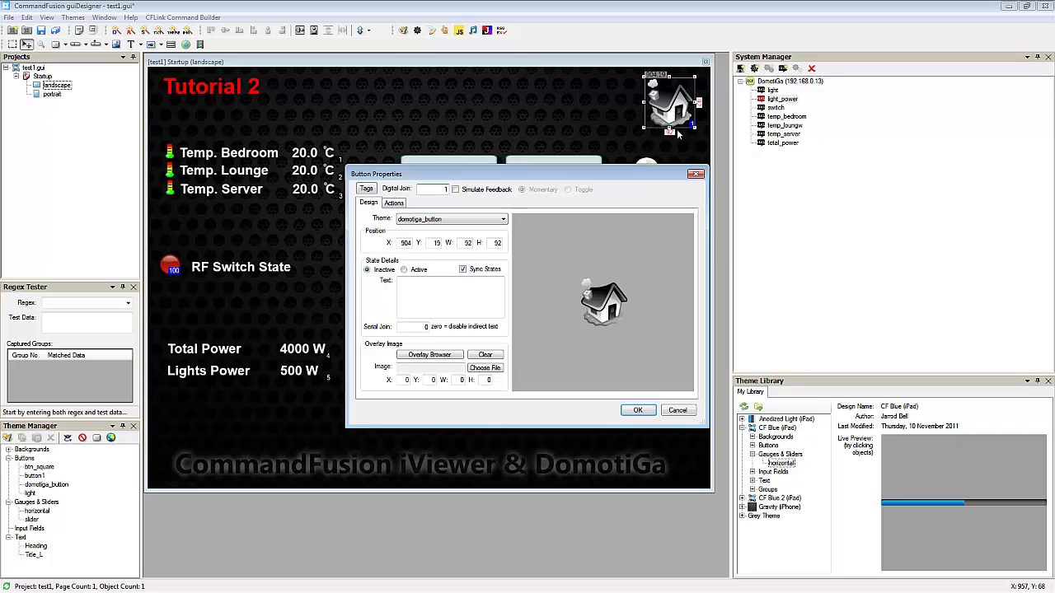
{"action": "left_click", "coordinate": [397, 206]}
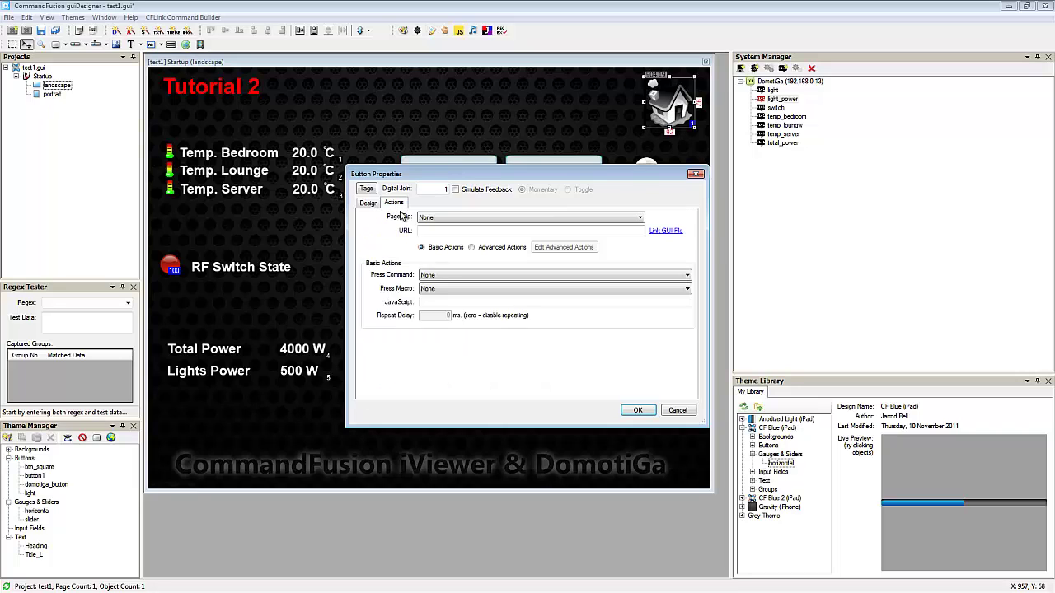
{"action": "left_click", "coordinate": [429, 302]}
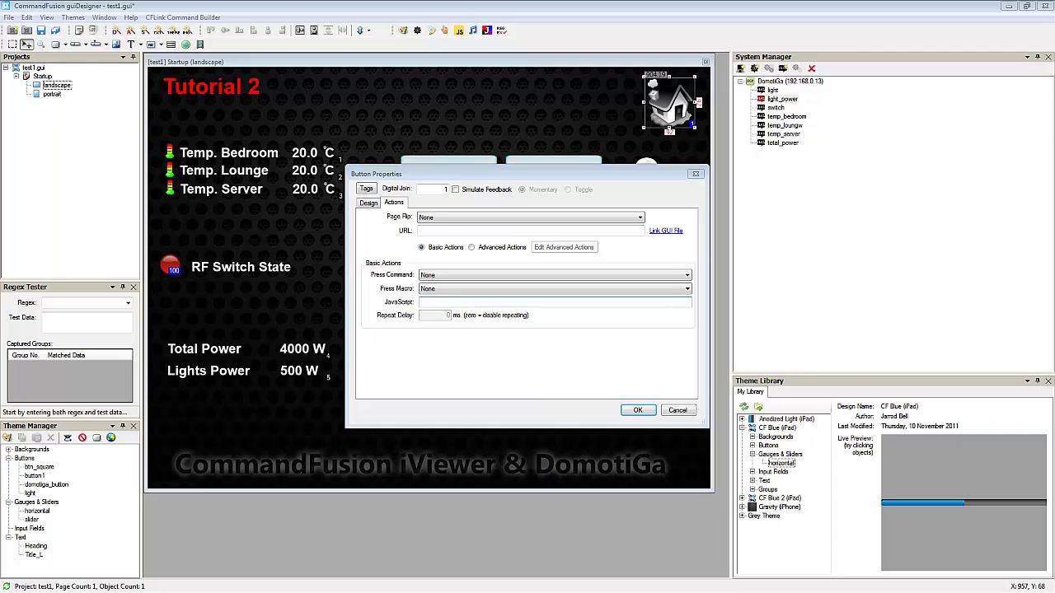
- Open main.js in Notepad, copy the function name DisconnectReconnect, and return to the house button's properties
{"action": "key", "text": "alt+Tab"}
{"action": "left_click", "coordinate": [809, 132]}
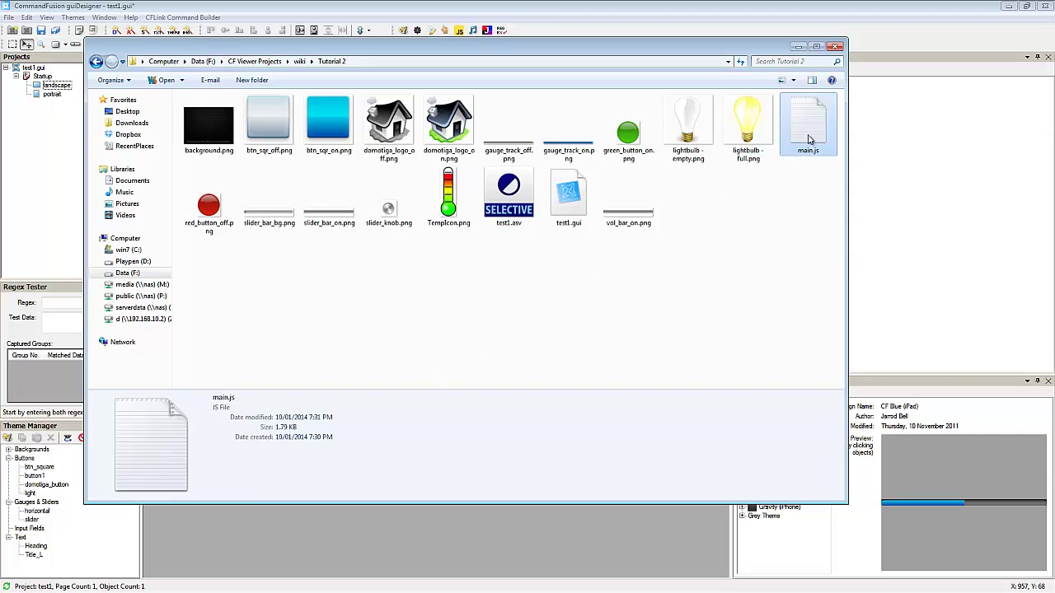
{"action": "right_click", "coordinate": [808, 136]}
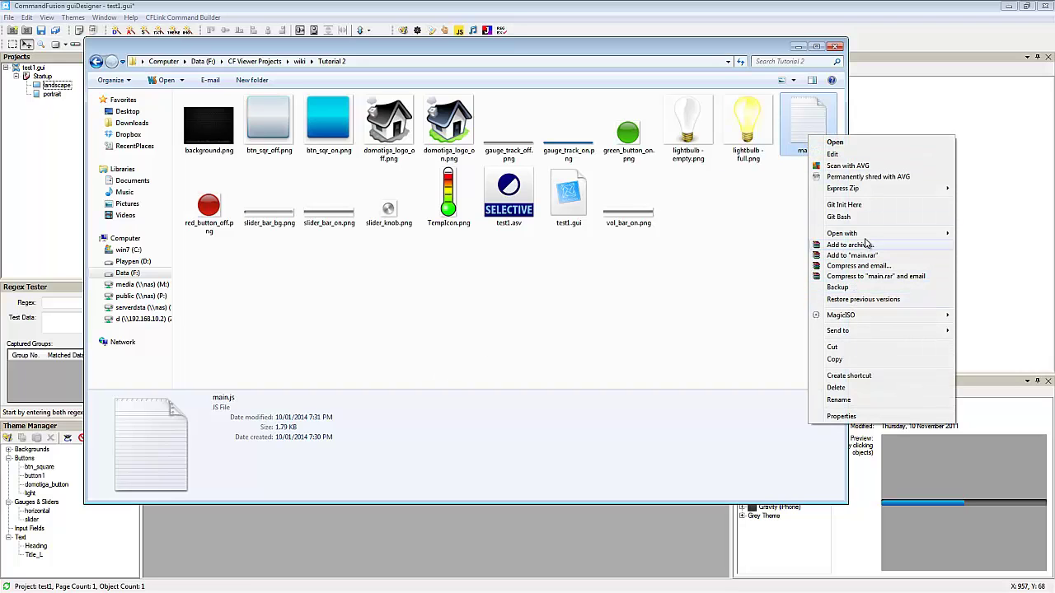
{"action": "mouse_move", "coordinate": [820, 234]}
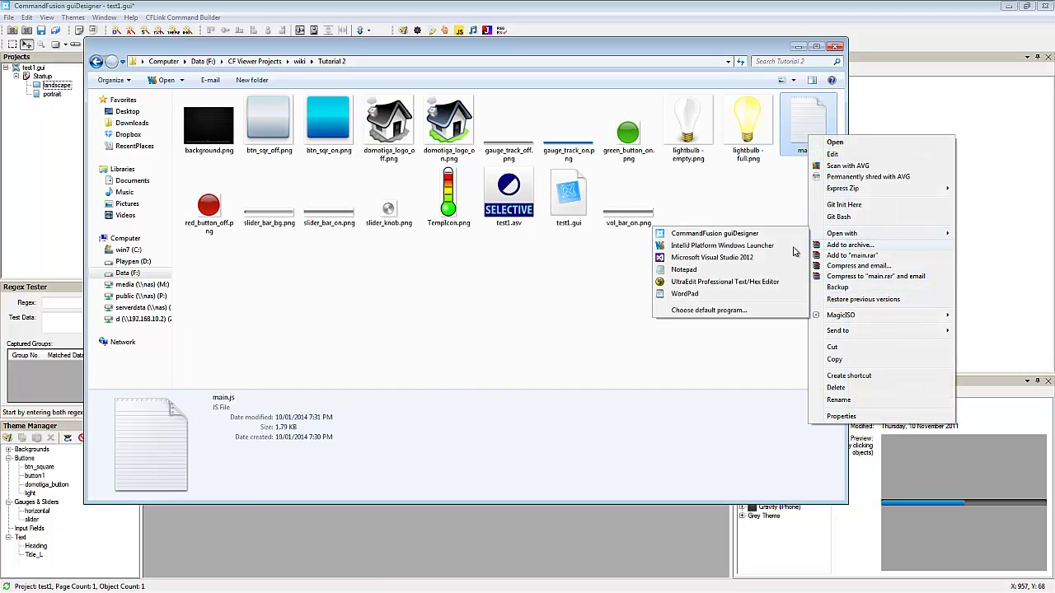
{"action": "left_click", "coordinate": [715, 269]}
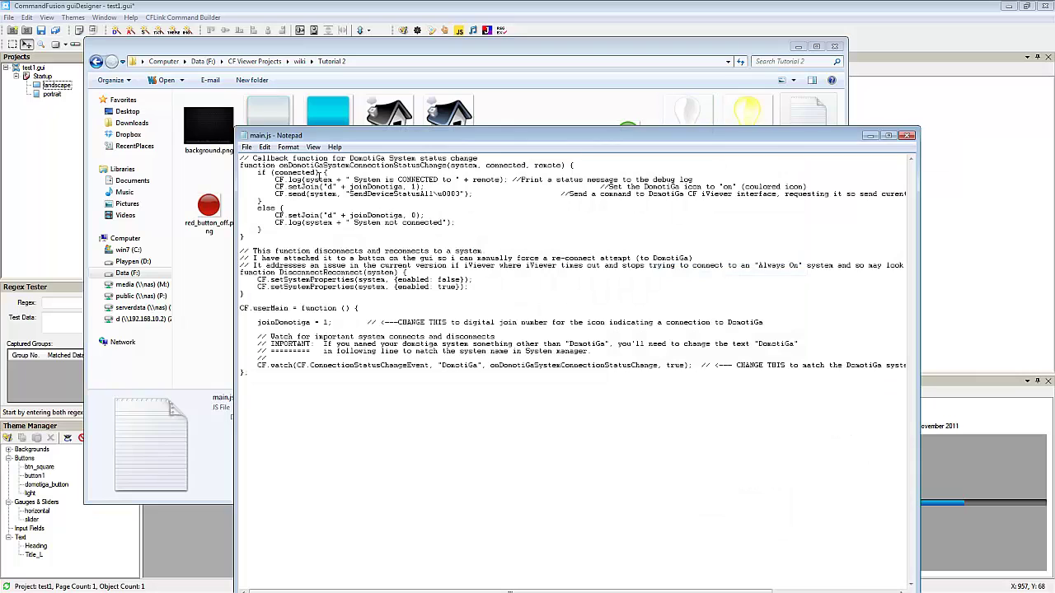
{"action": "left_click_drag", "start_coordinate": [281, 272], "coordinate": [363, 273]}
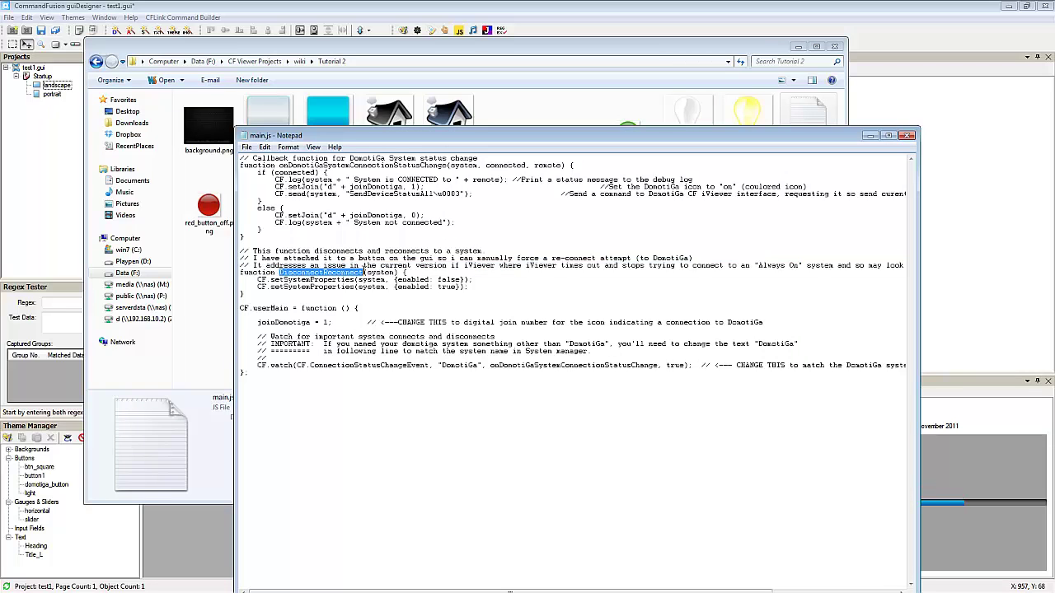
{"action": "right_click", "coordinate": [350, 274]}
{"action": "left_click", "coordinate": [380, 312]}
{"action": "left_click", "coordinate": [906, 135]}
{"action": "left_click", "coordinate": [798, 47]}
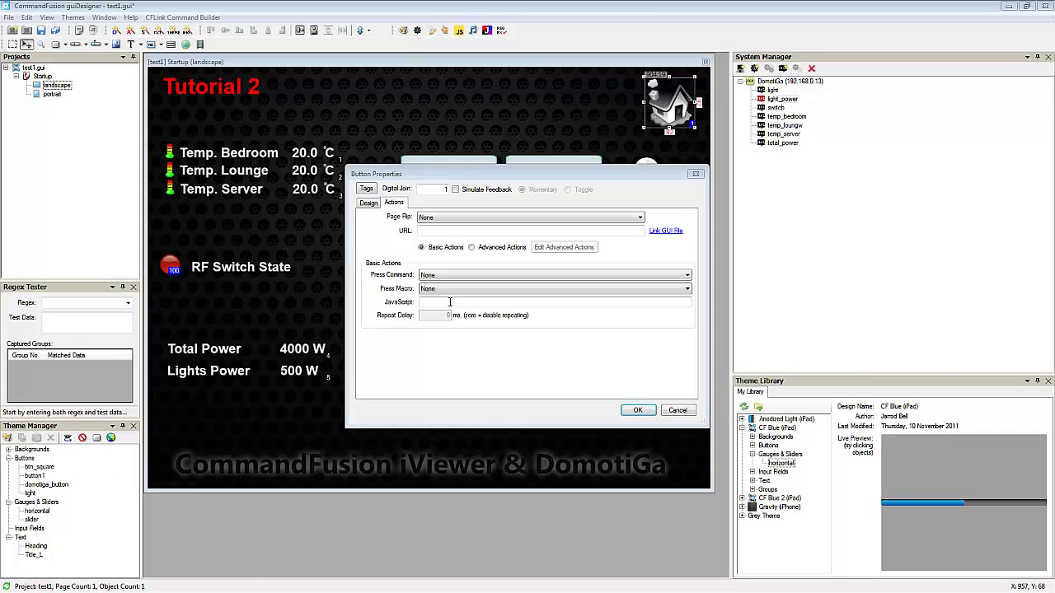
- Set the house button's JavaScript action to a DisconnectReconnect call with the system name as its quoted argument
{"action": "left_click", "coordinate": [451, 303]}
{"action": "right_click", "coordinate": [451, 303]}
{"action": "left_click", "coordinate": [475, 349]}
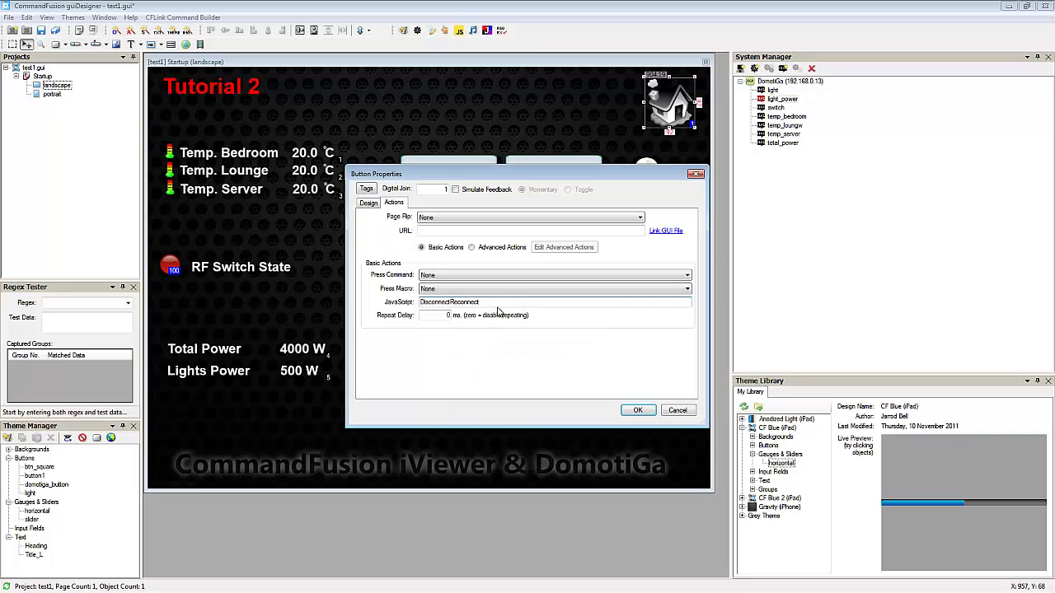
{"action": "type", "text": "('"}
{"action": "type", "text": "a"}
{"action": "left_click", "coordinate": [637, 410]}
- Start the Upload Service again, saving the project's unsaved changes first
{"action": "left_click", "coordinate": [10, 17]}
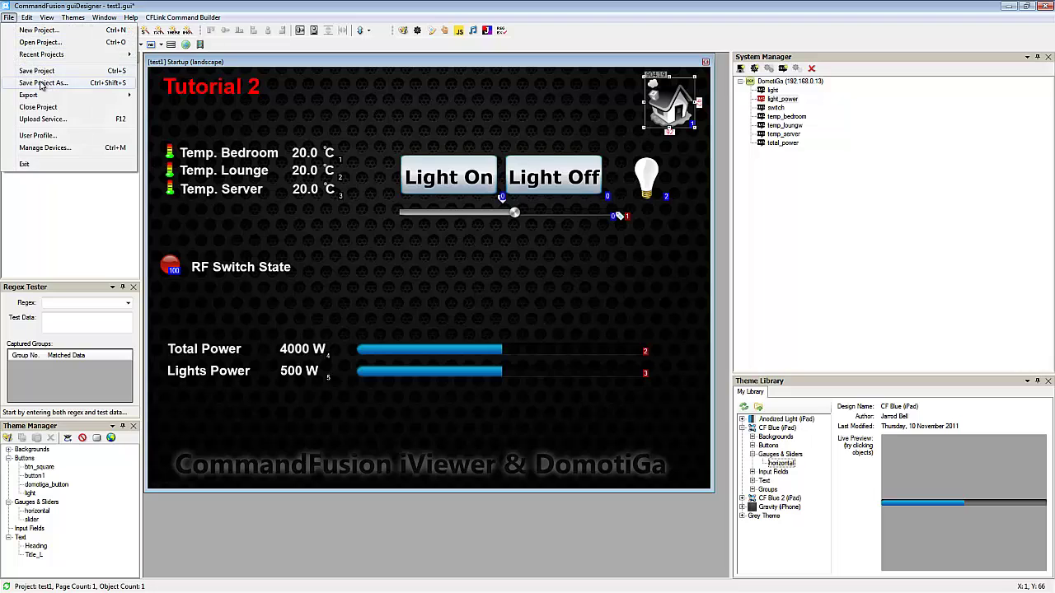
{"action": "left_click", "coordinate": [83, 119]}
{"action": "left_click", "coordinate": [525, 240]}
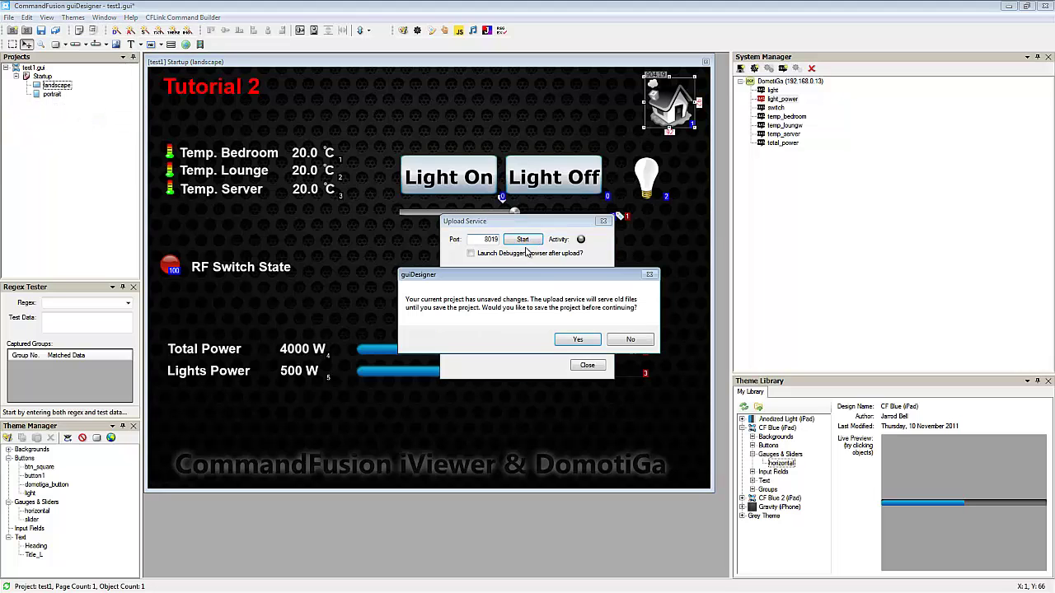
{"action": "left_click", "coordinate": [575, 341]}
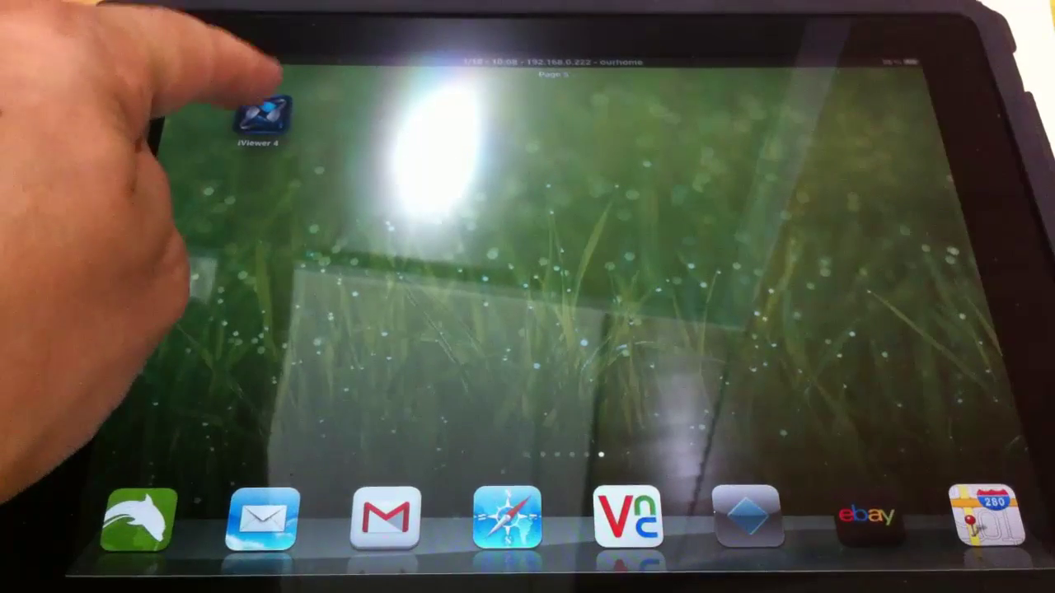
{"action": "left_click", "coordinate": [262, 120]}
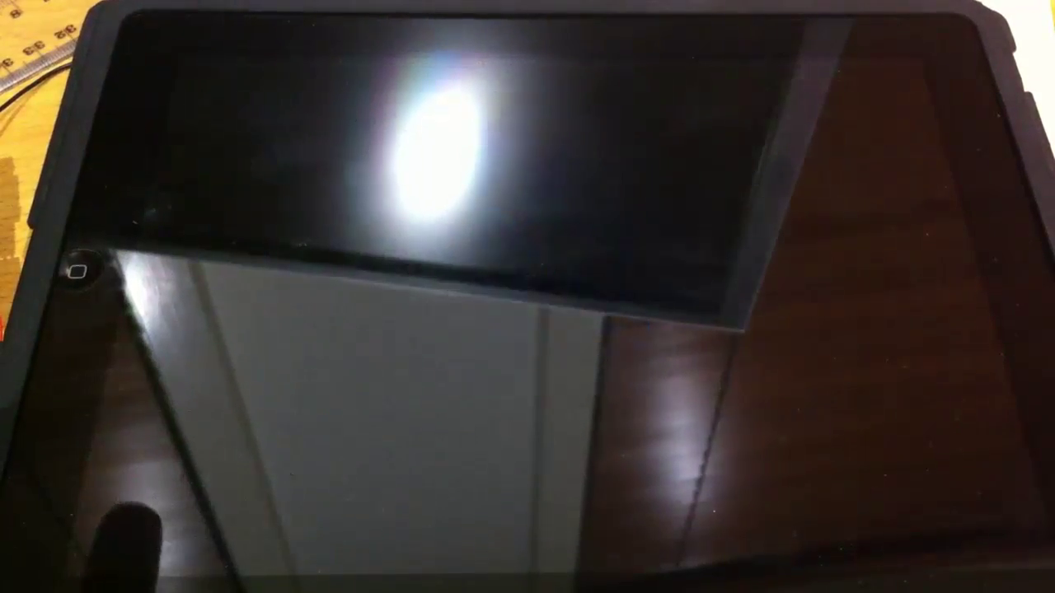